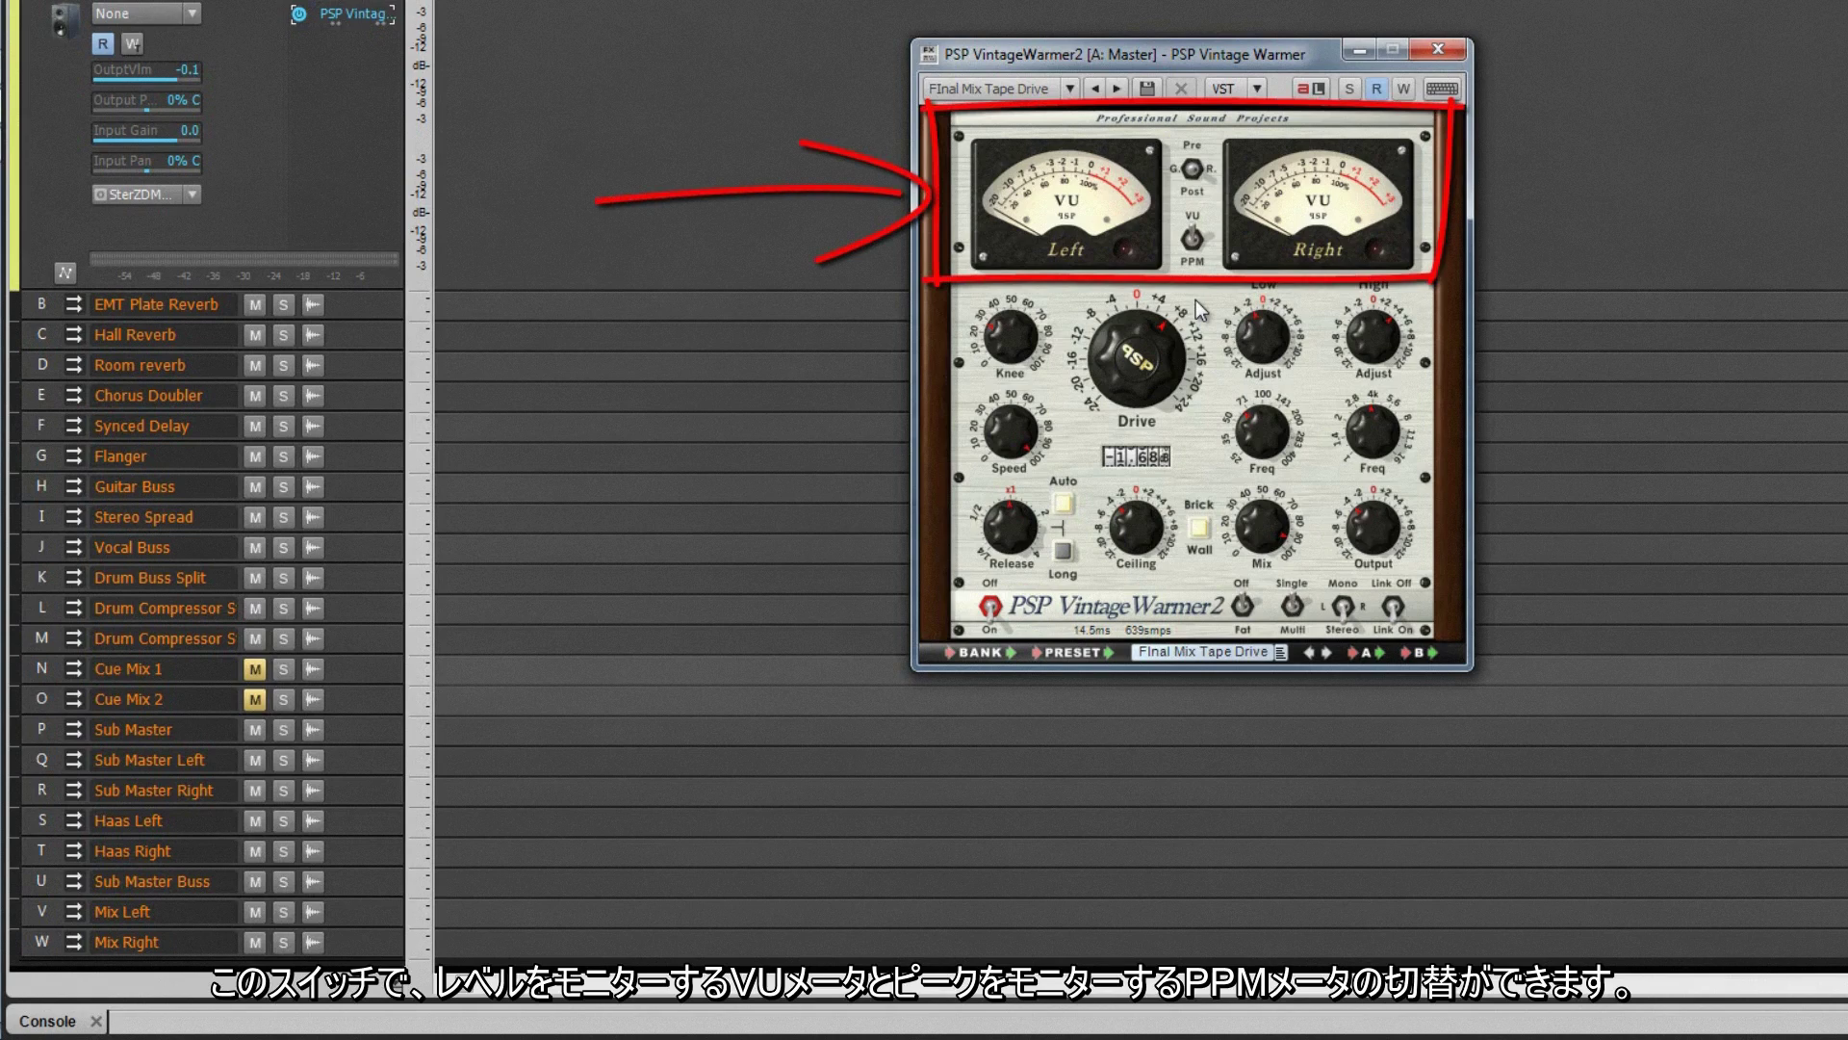
- Set the meter toggle between the Left and Right meters to PPM peak readings
left_click(1194, 244)
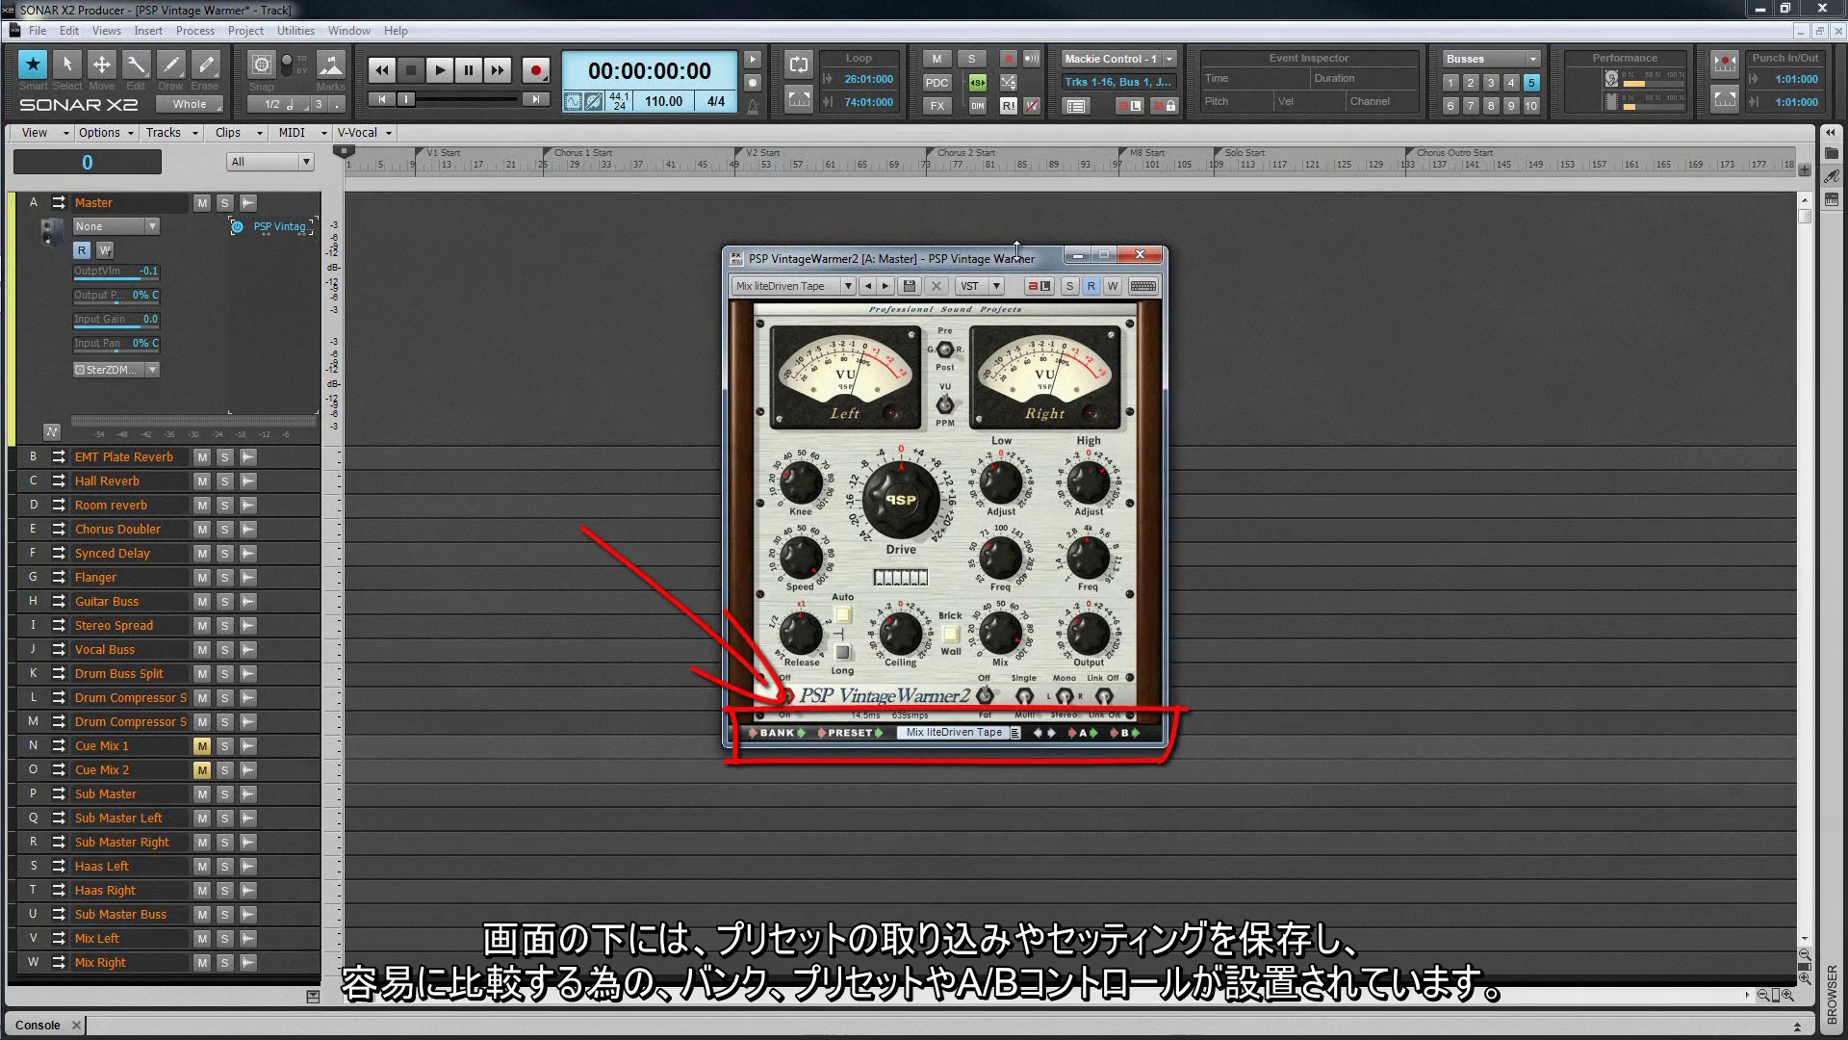
left_click(761, 733)
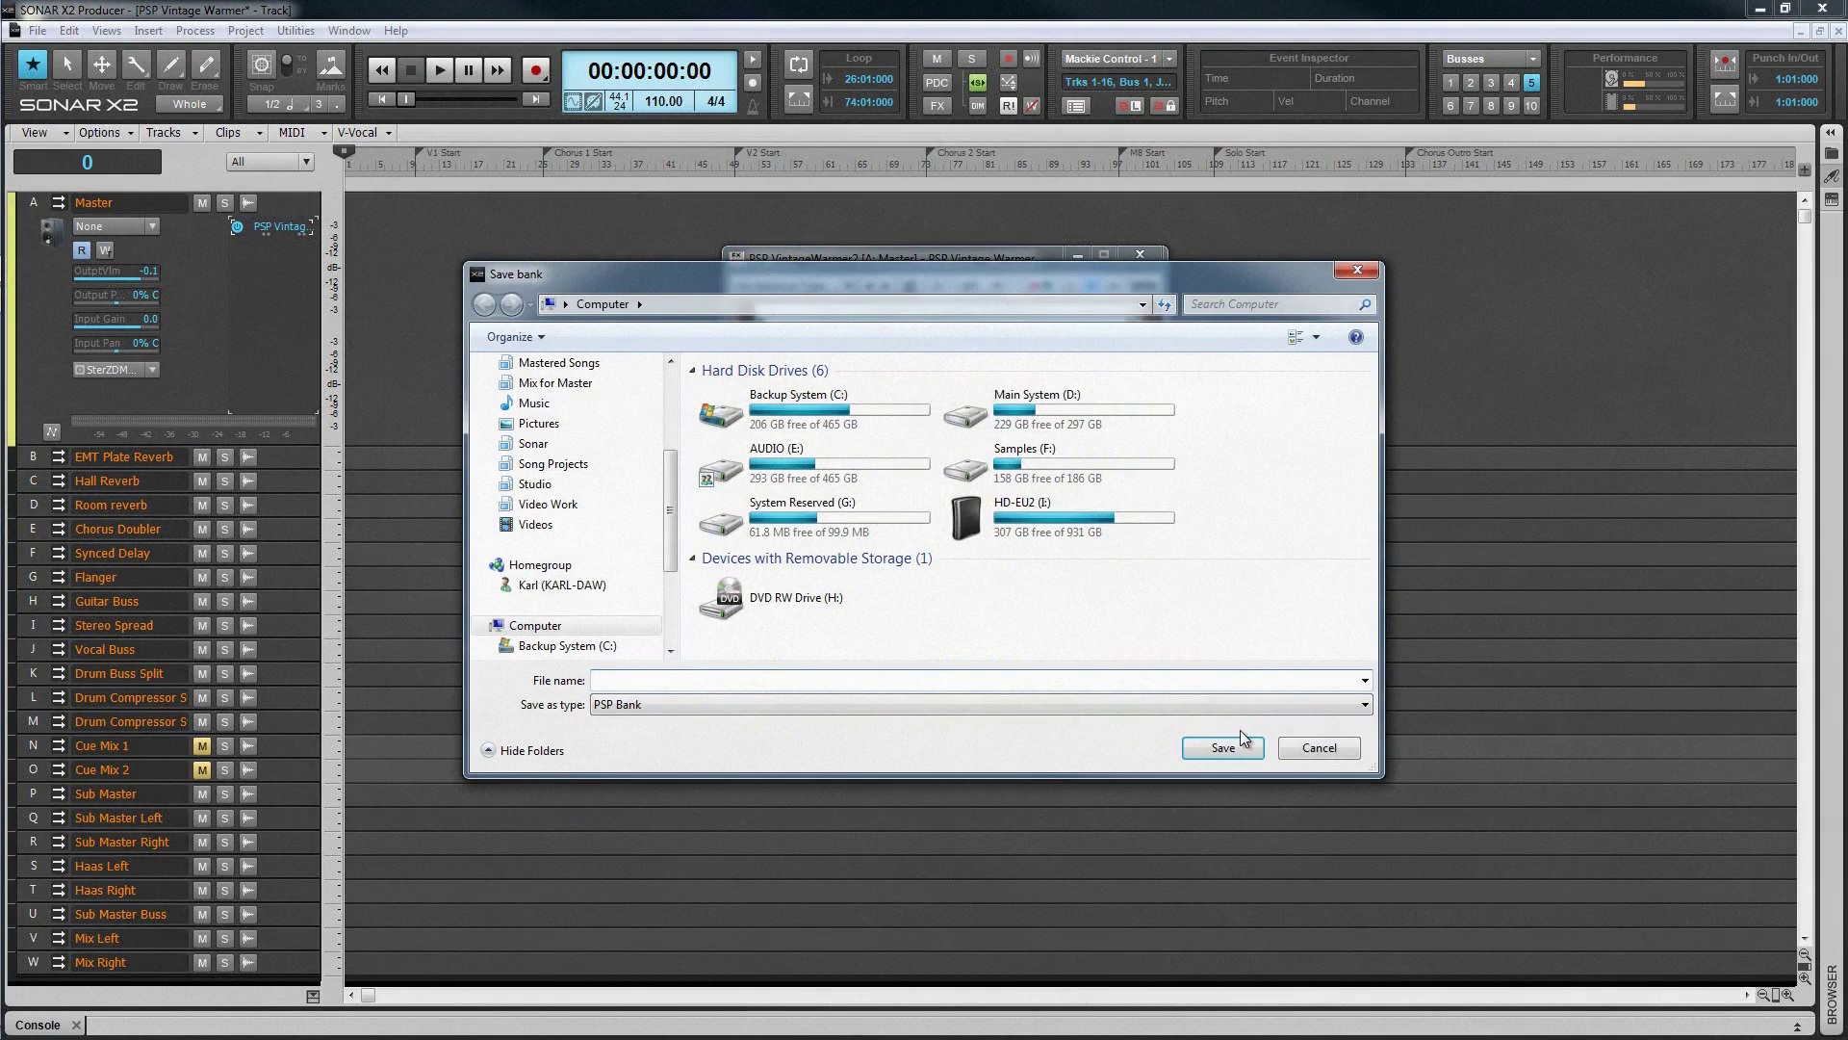
left_click(1329, 754)
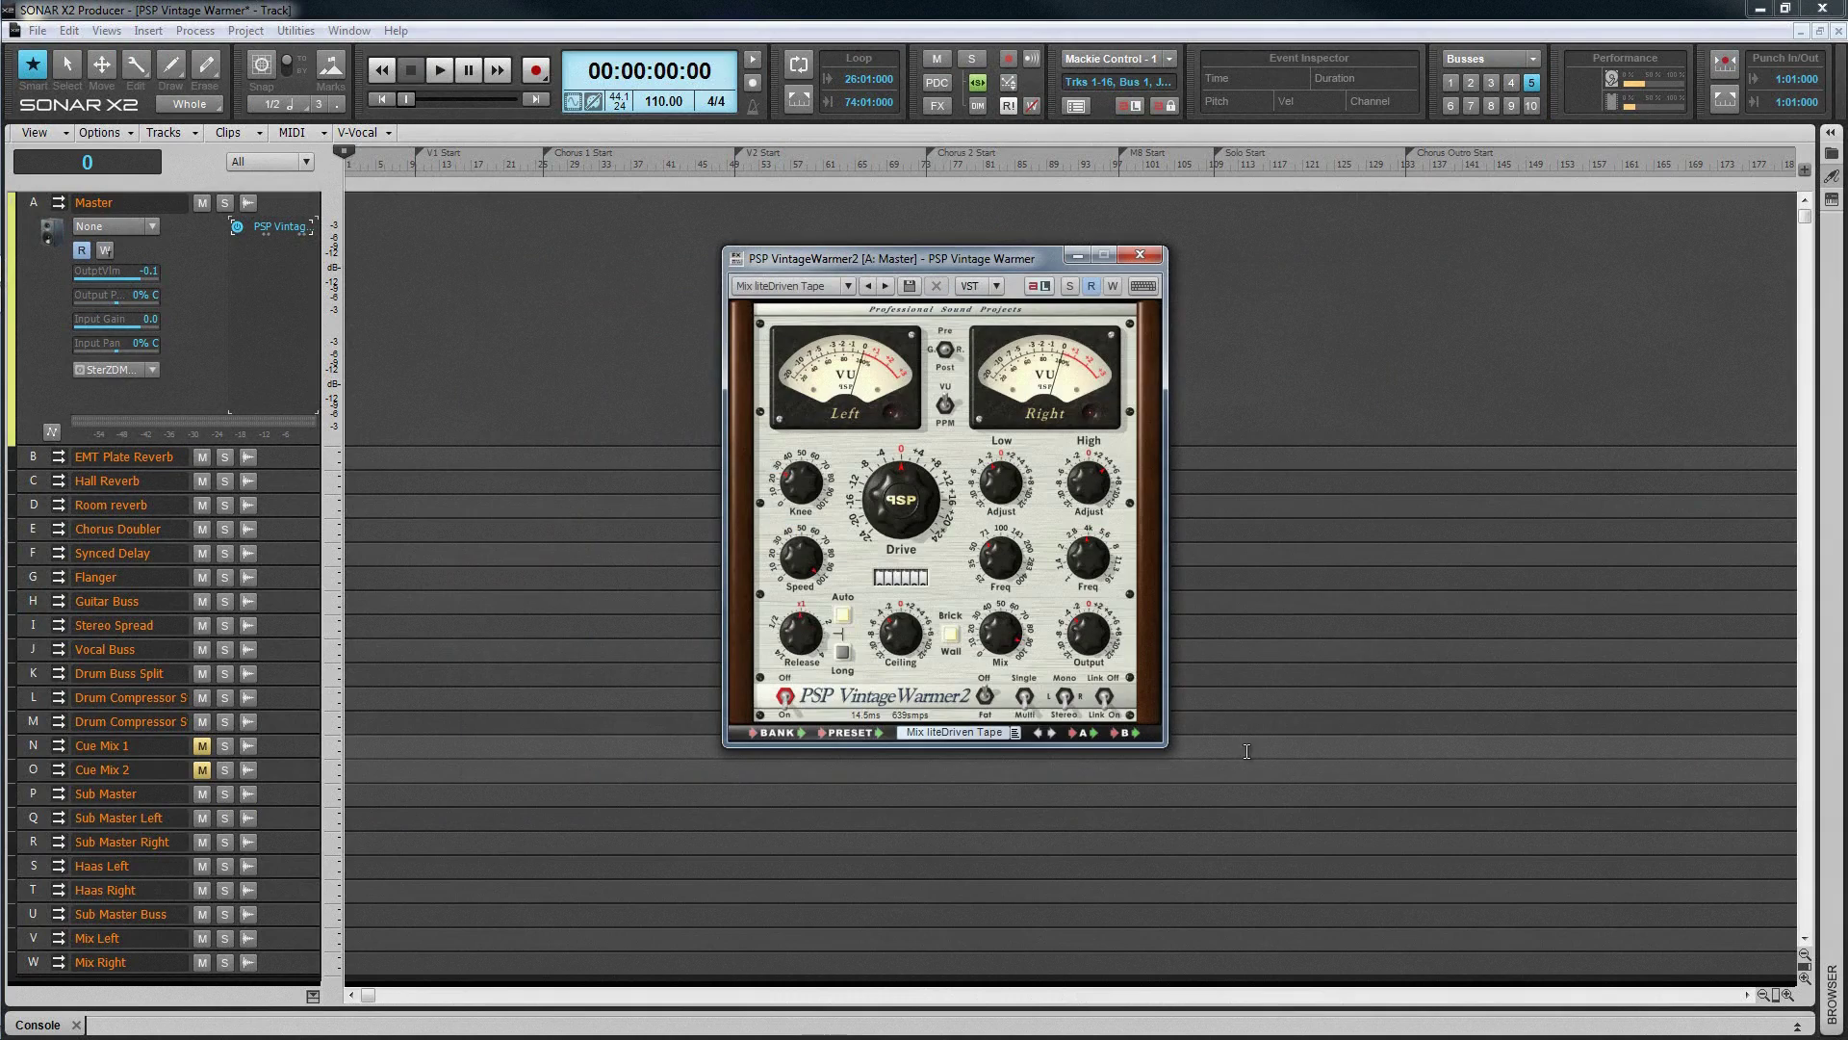
left_click(880, 735)
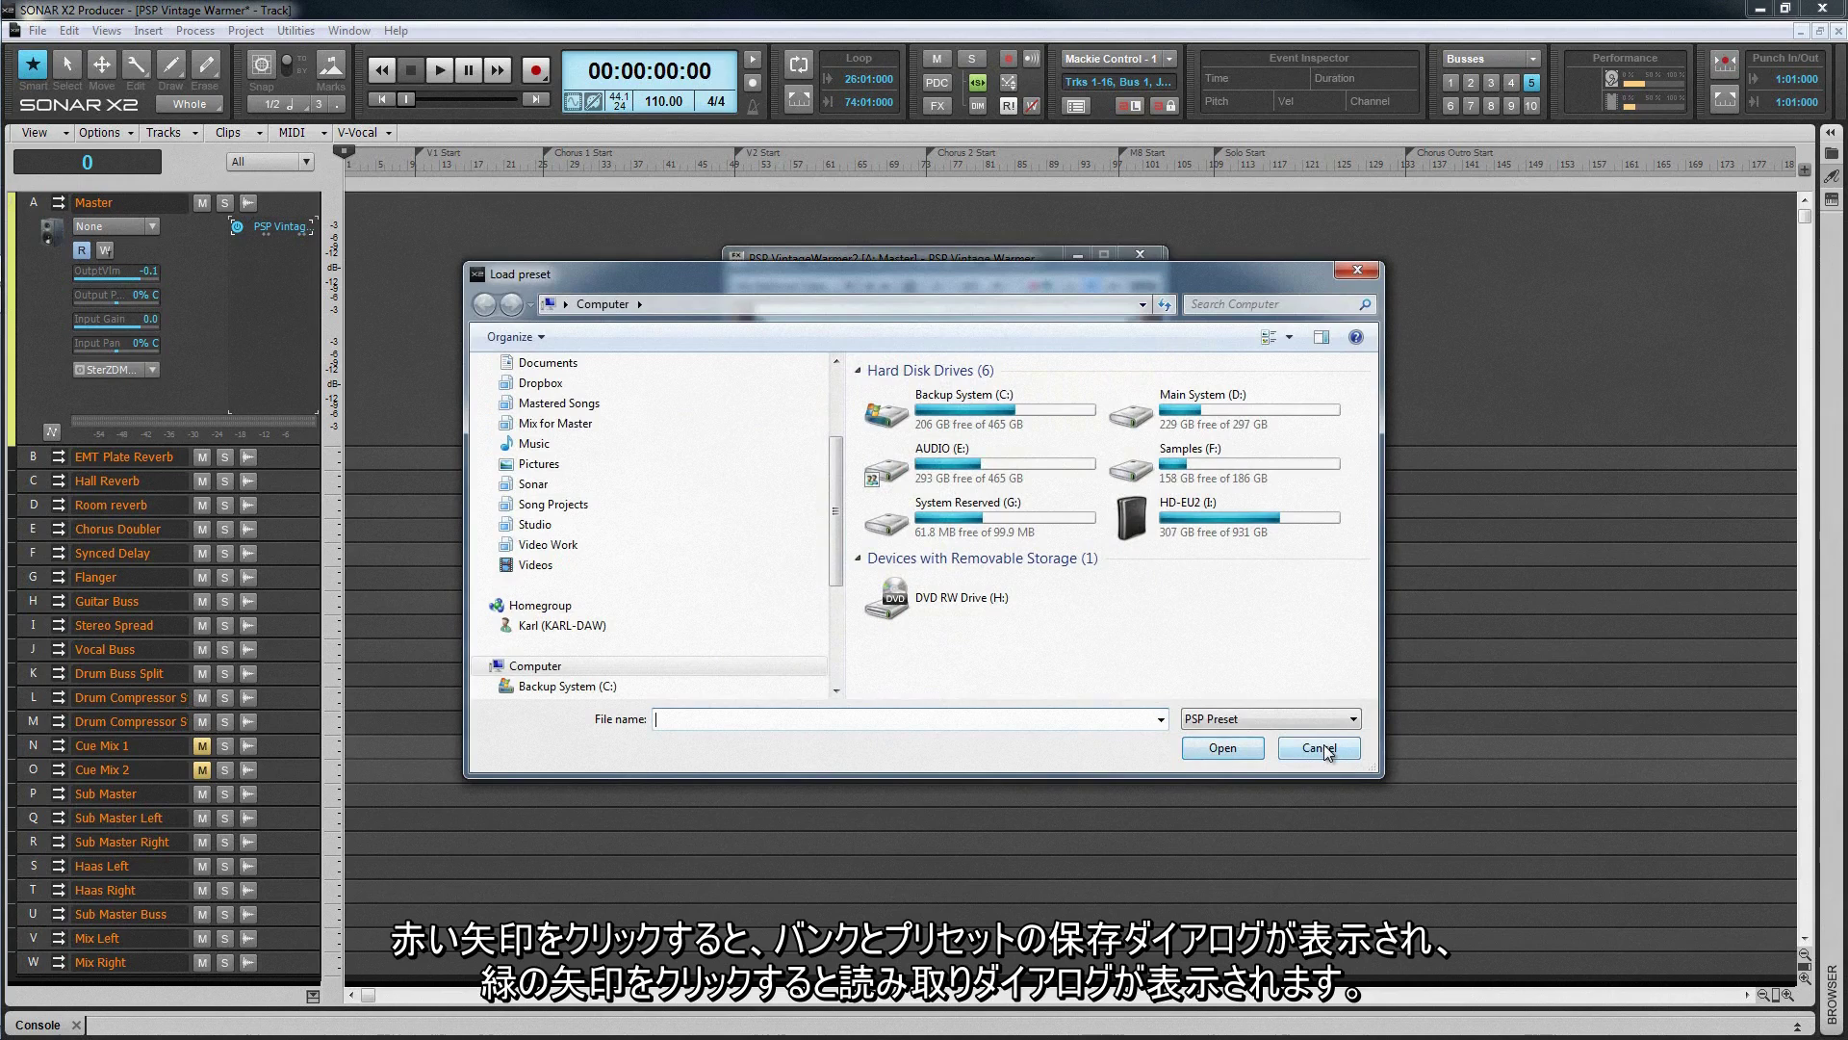
left_click(1319, 748)
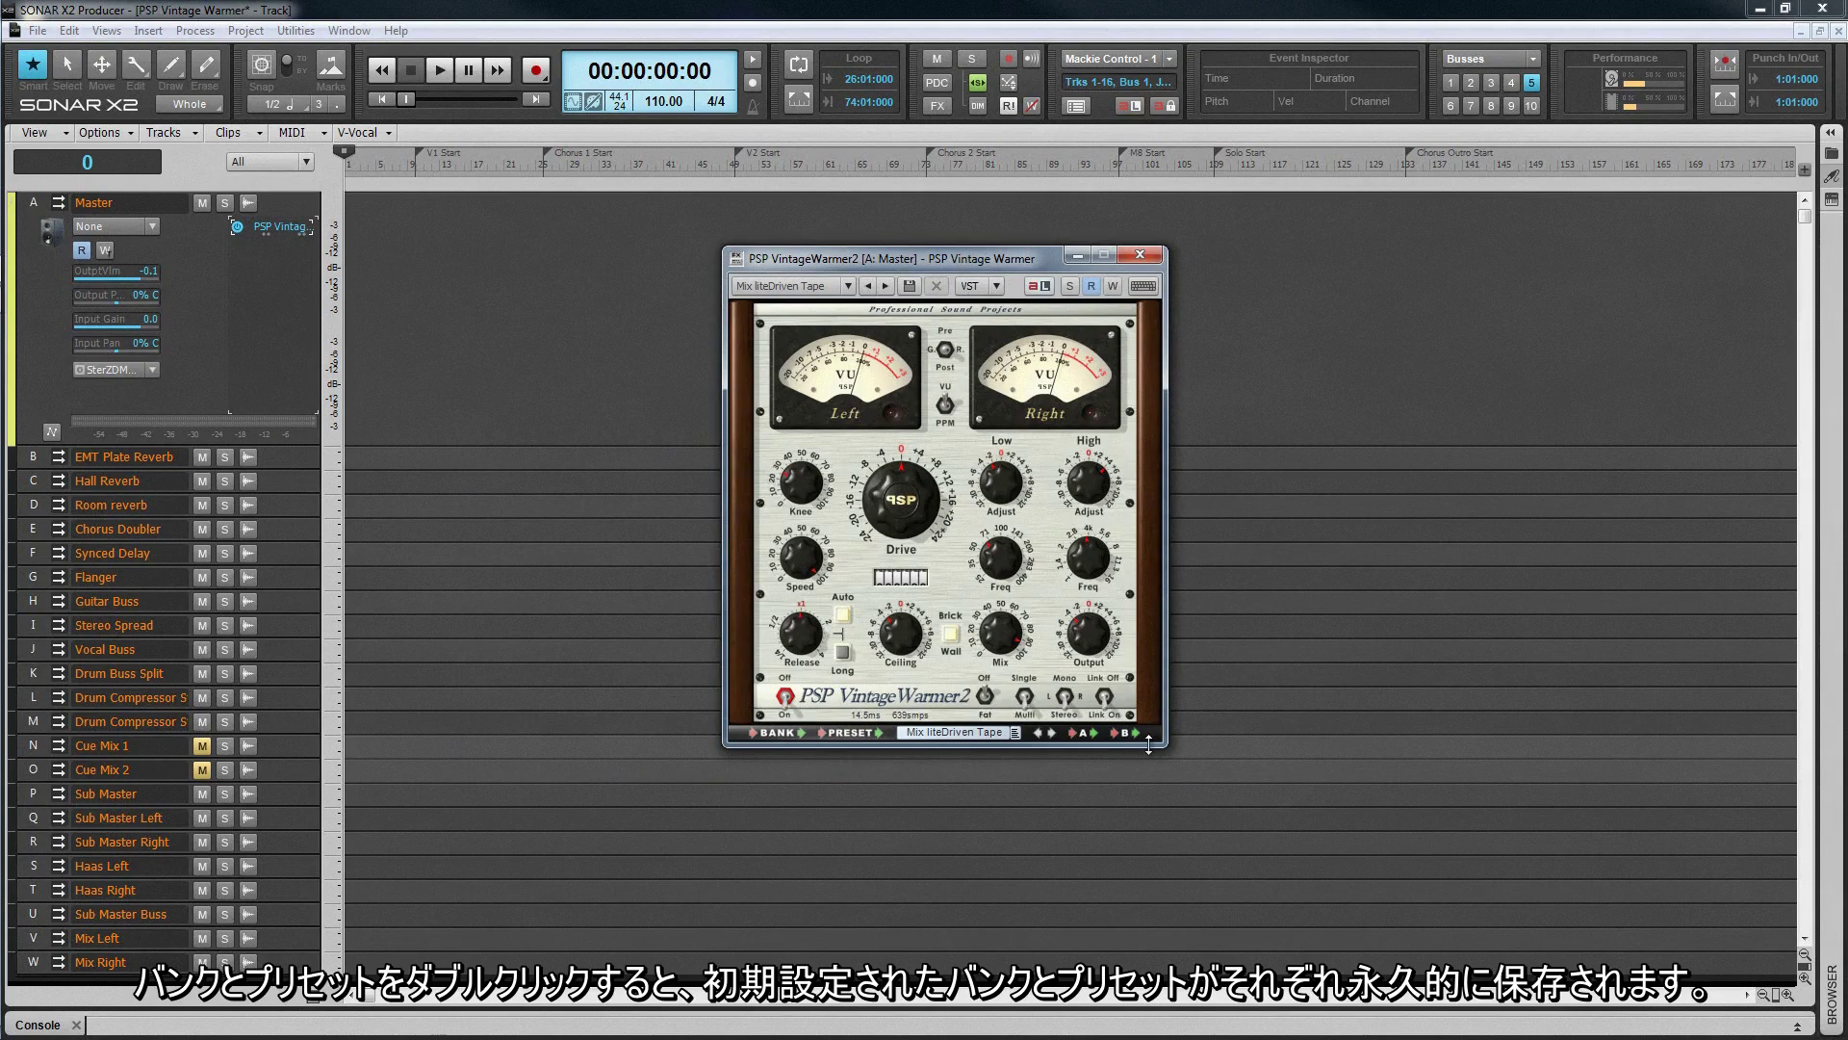
- Rename the current preset to 'Final Mix Tape Drive'
double_click(963, 733)
type("Final")
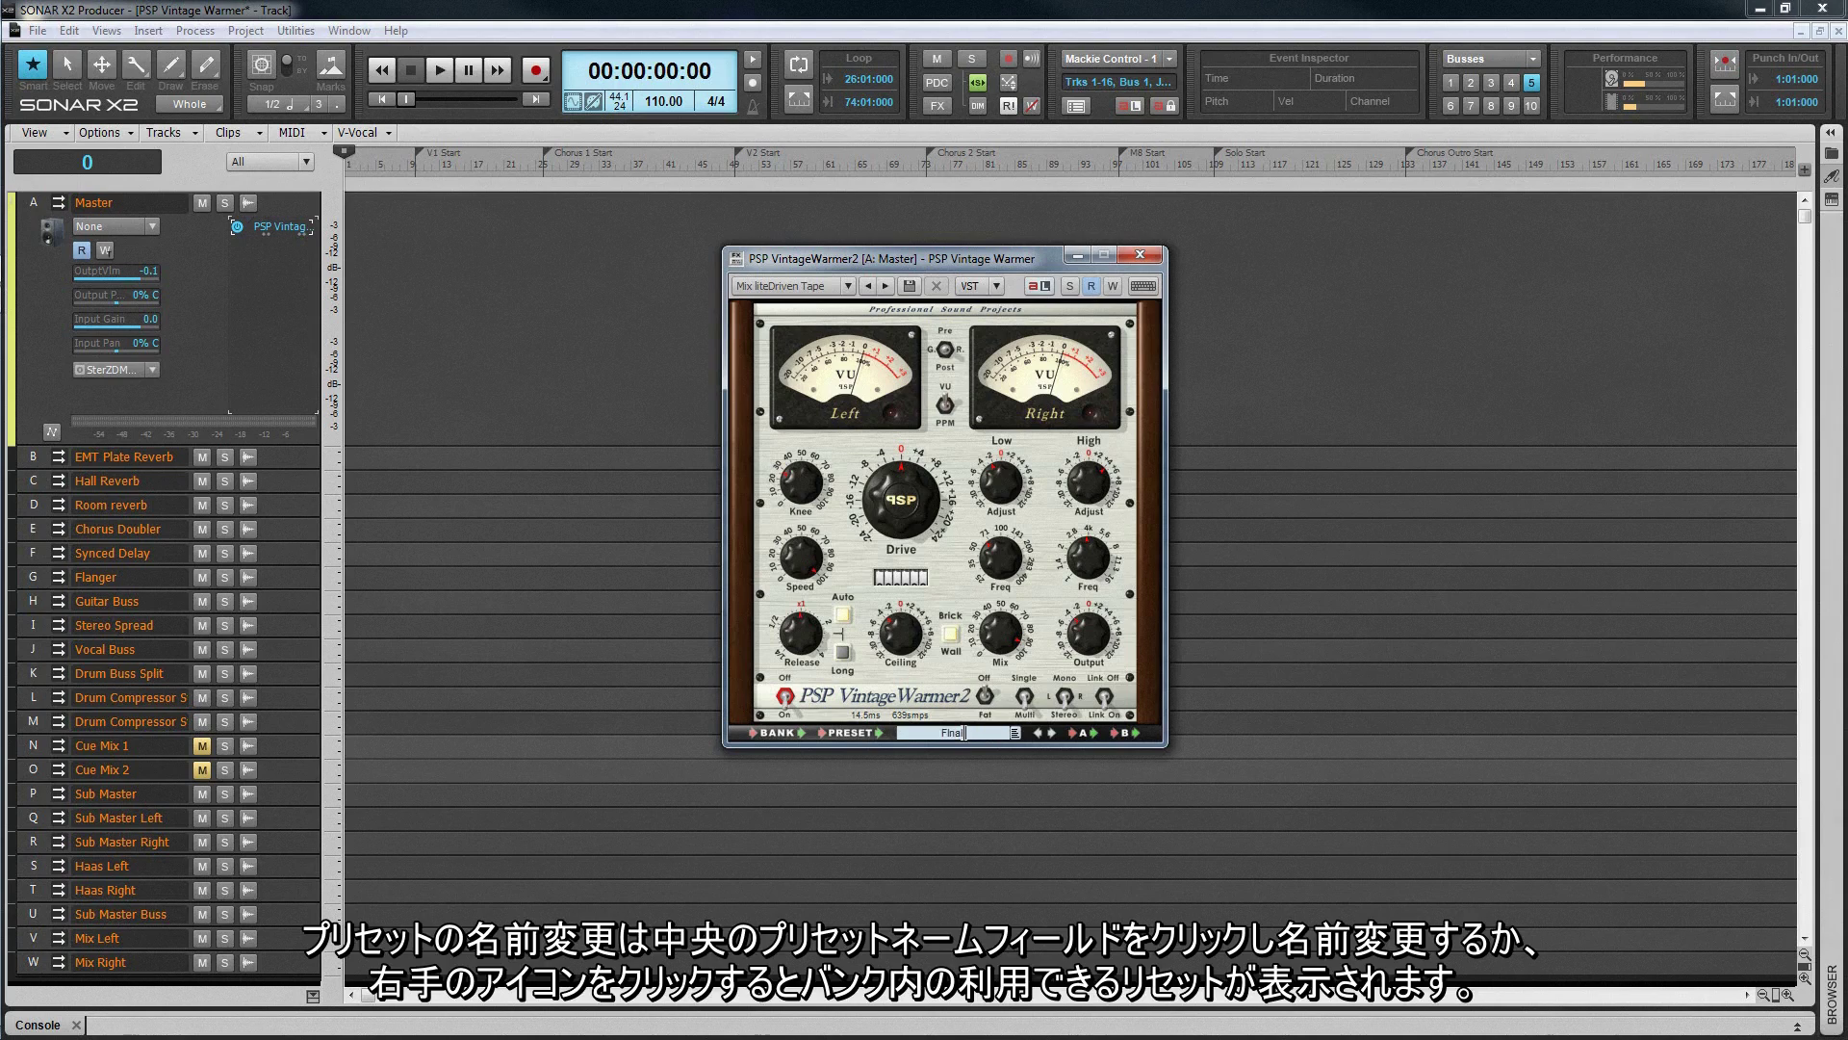
type(" Mix Tape Drive")
key("Return")
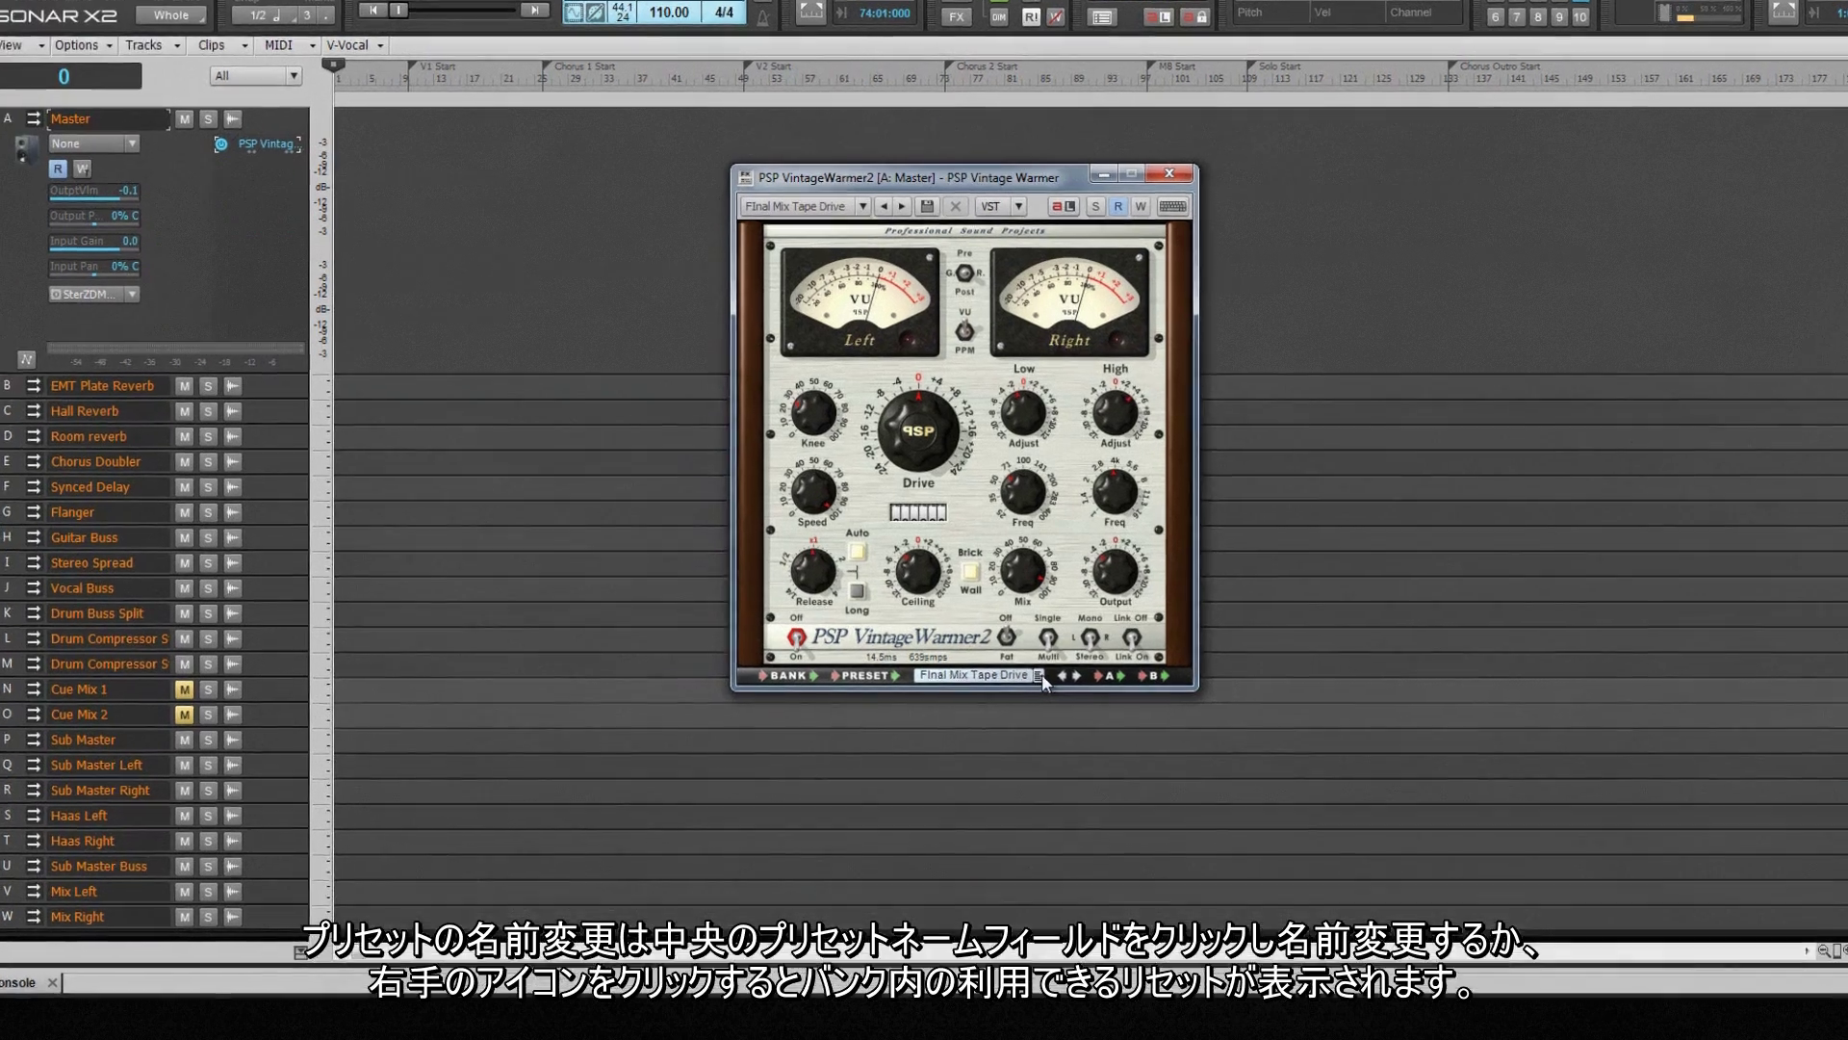
- Step through the bank's presets, return to Final Mix Tape Drive, and raise Drive to about +6
left_click(1015, 731)
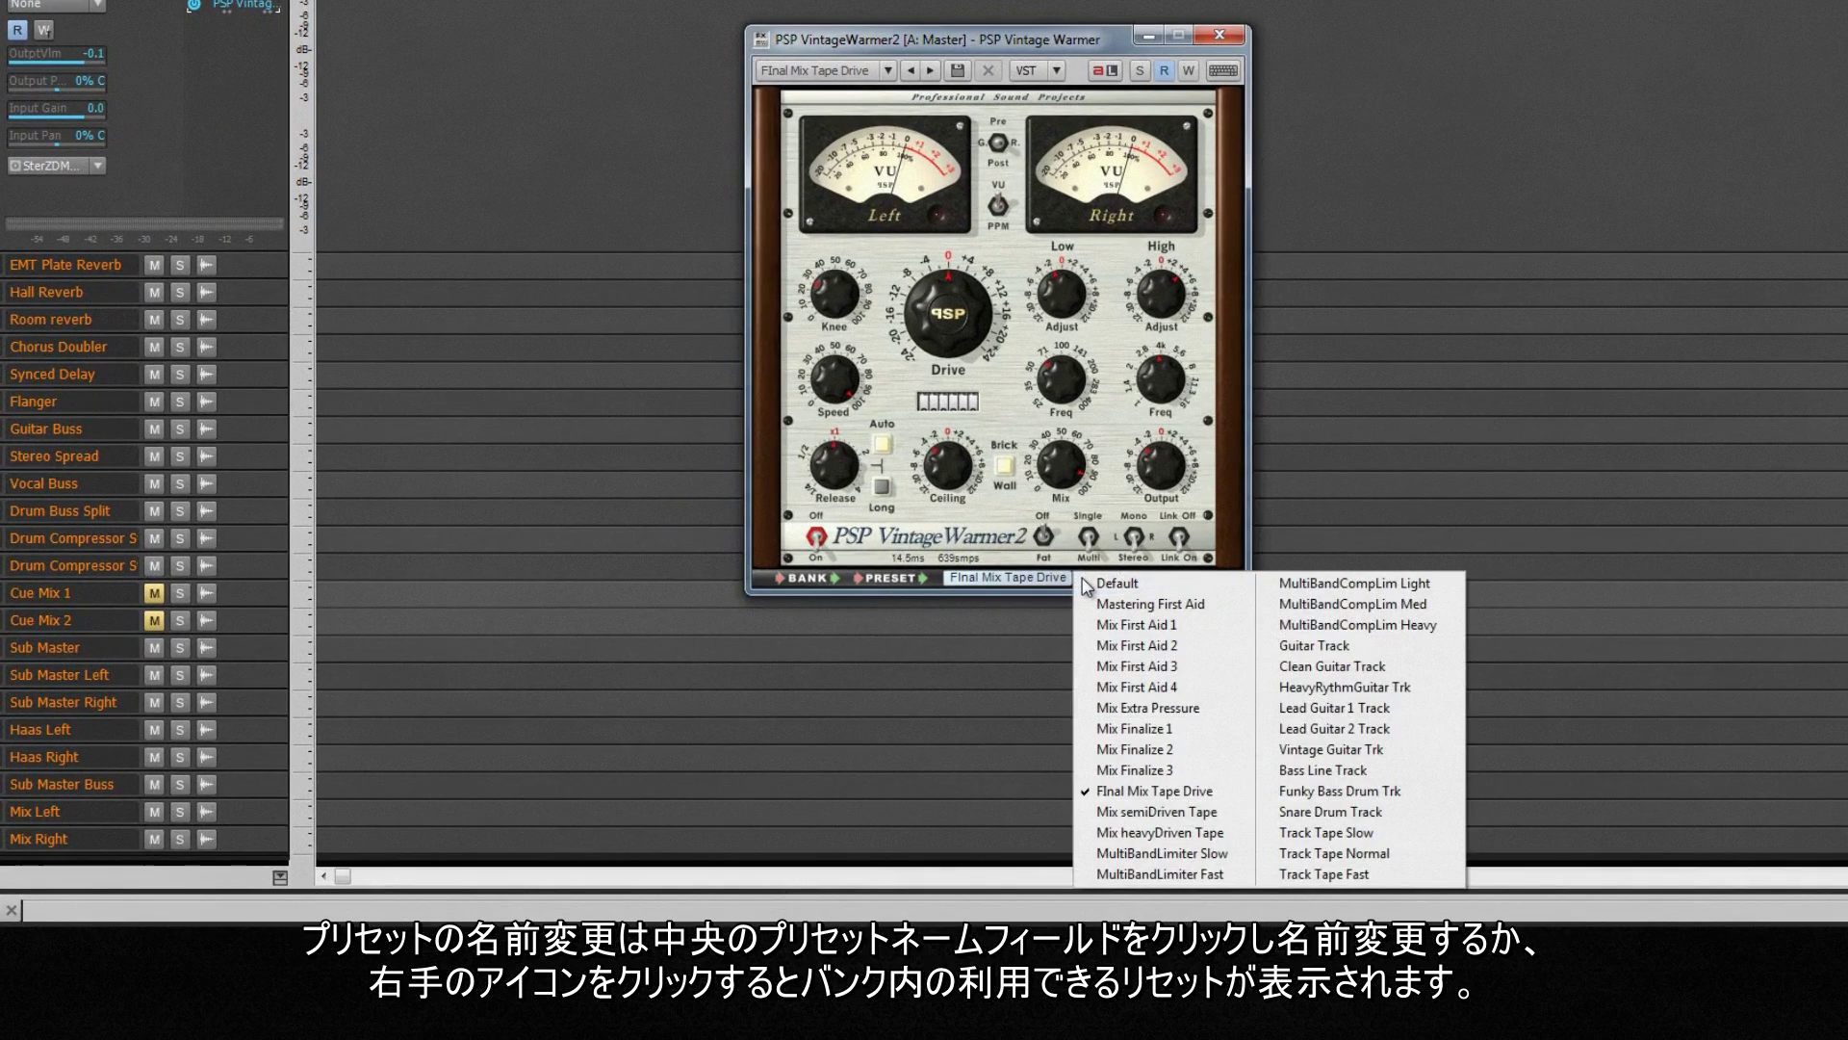
left_click(1118, 580)
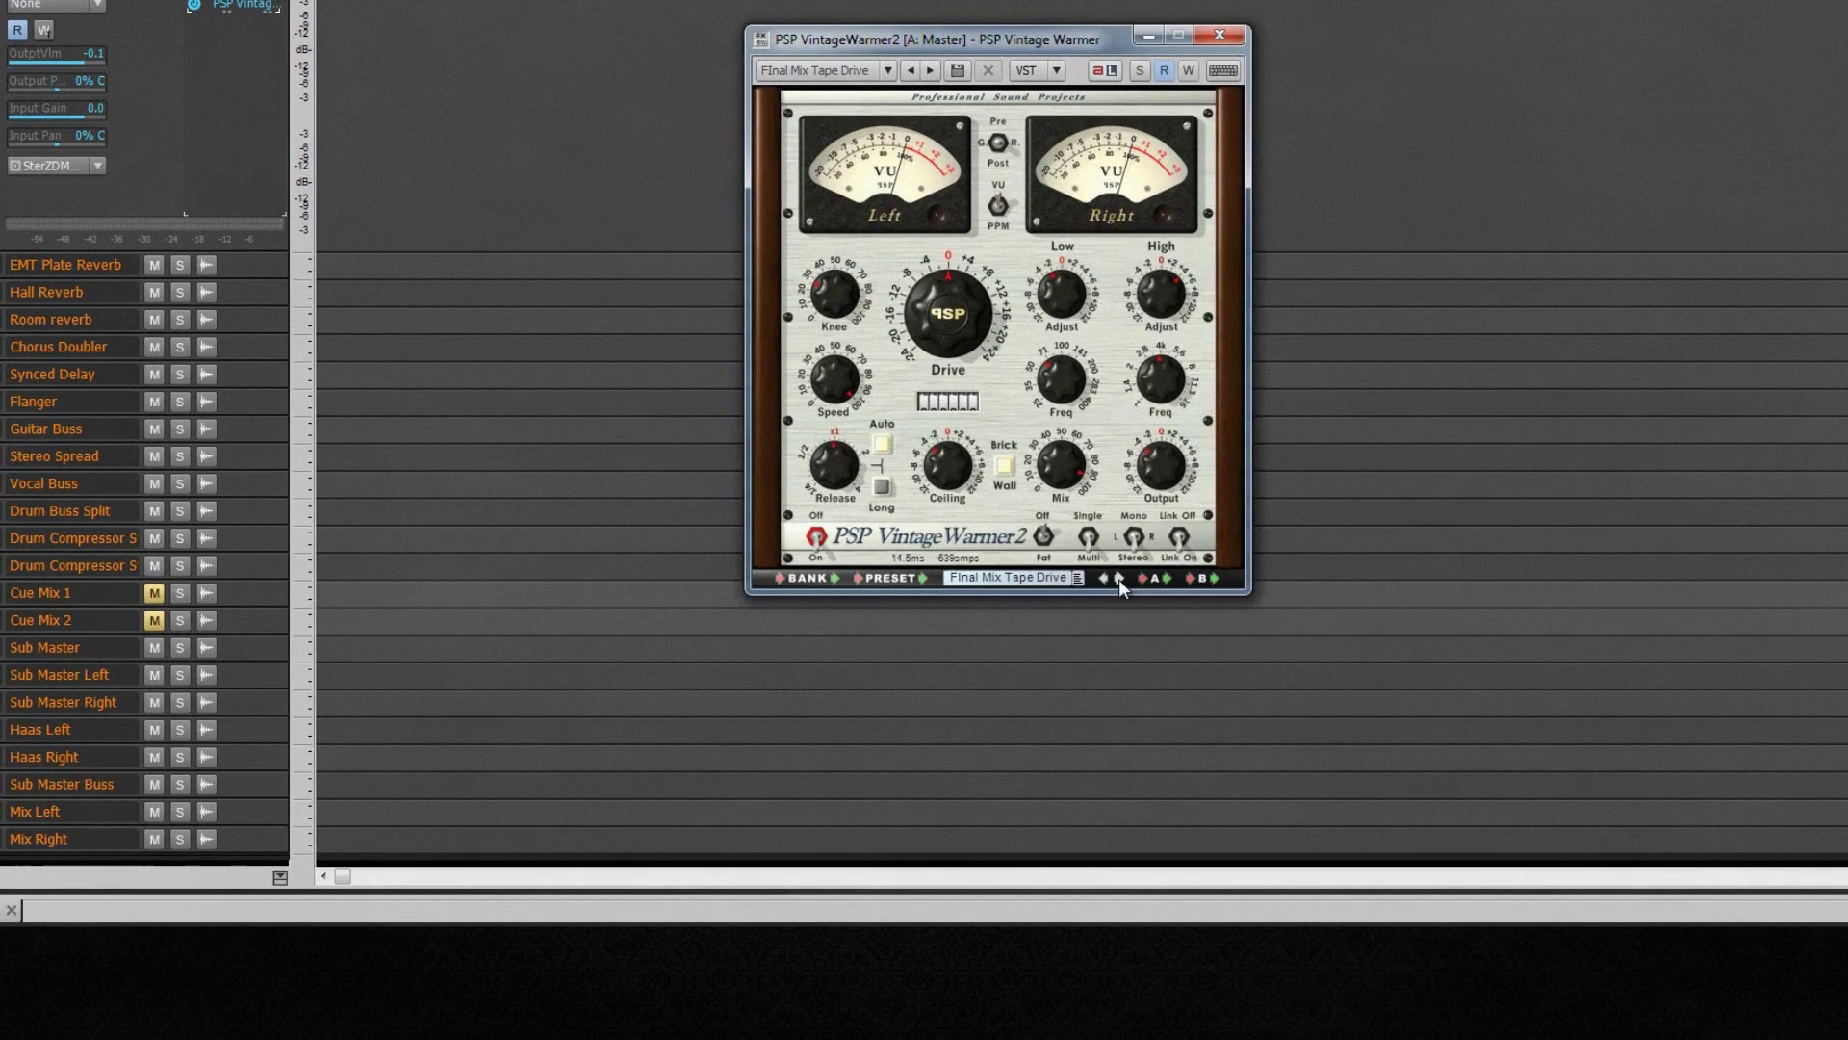
left_click(1119, 580)
left_click(1119, 580)
left_click(1101, 574)
left_click(1100, 575)
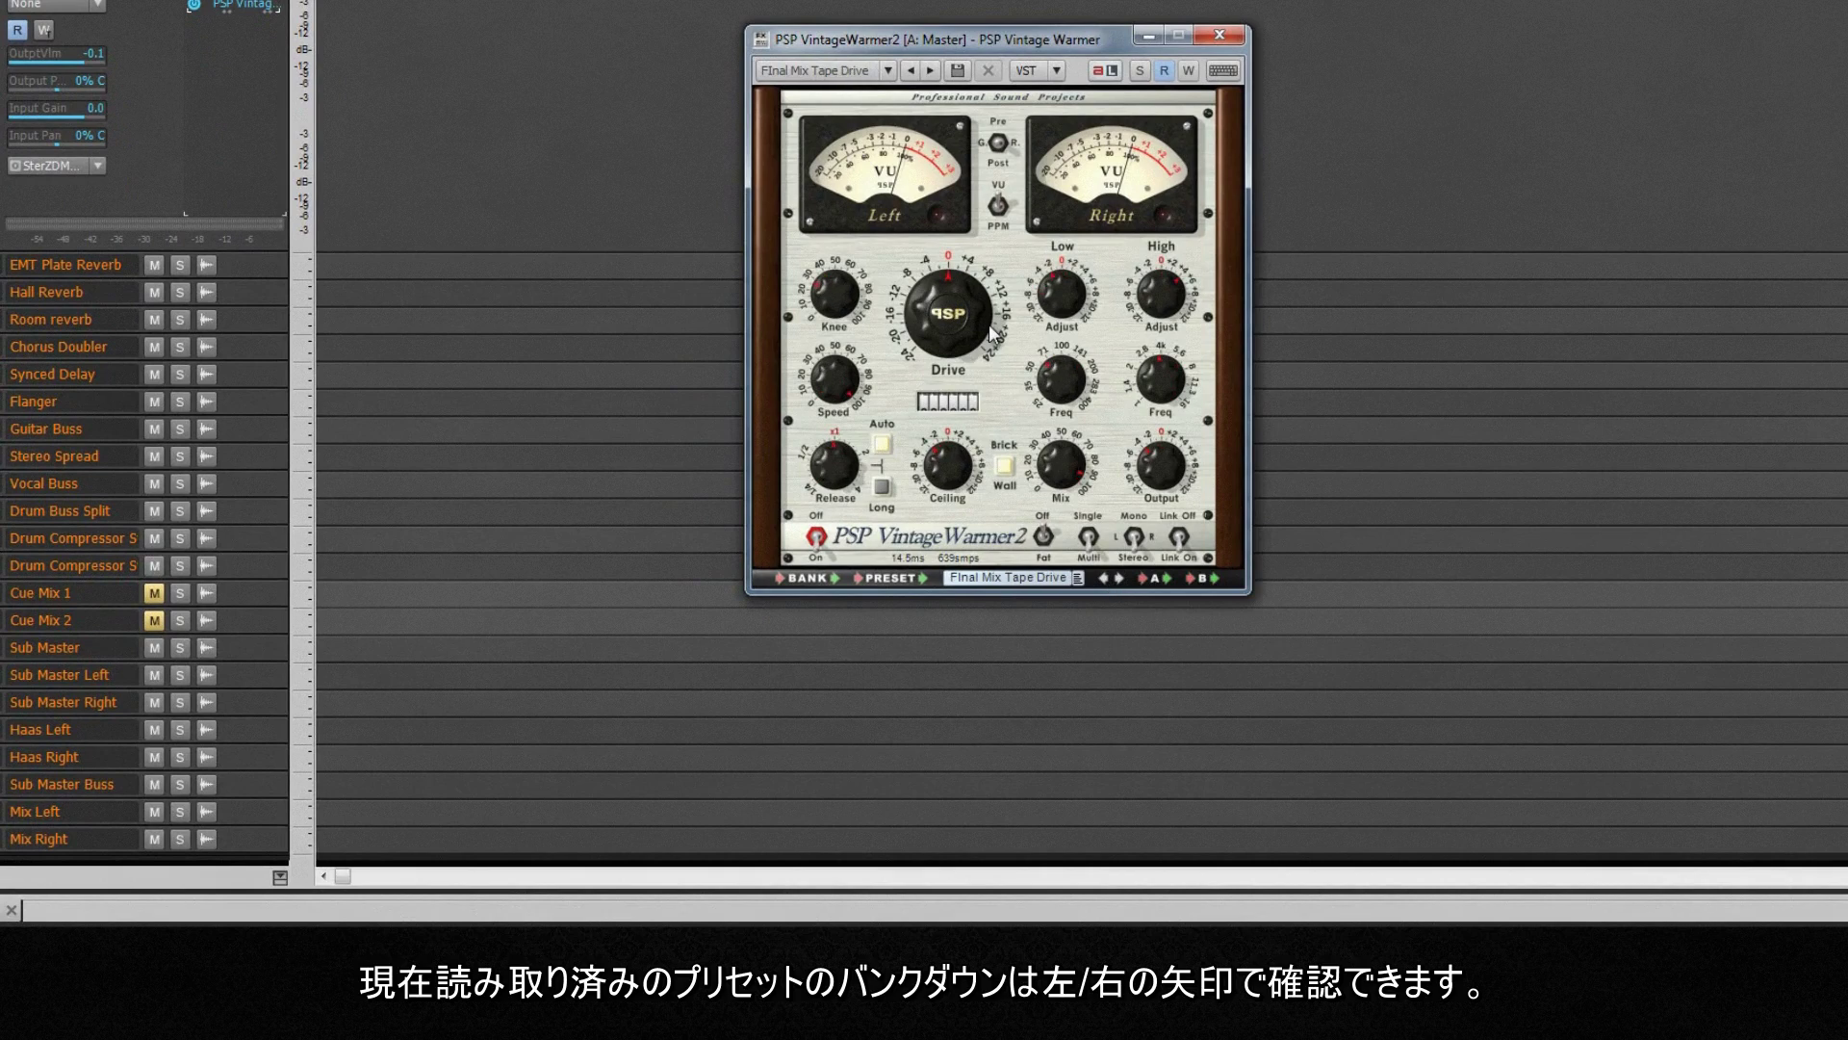
left_click_drag(950, 321, 944, 276)
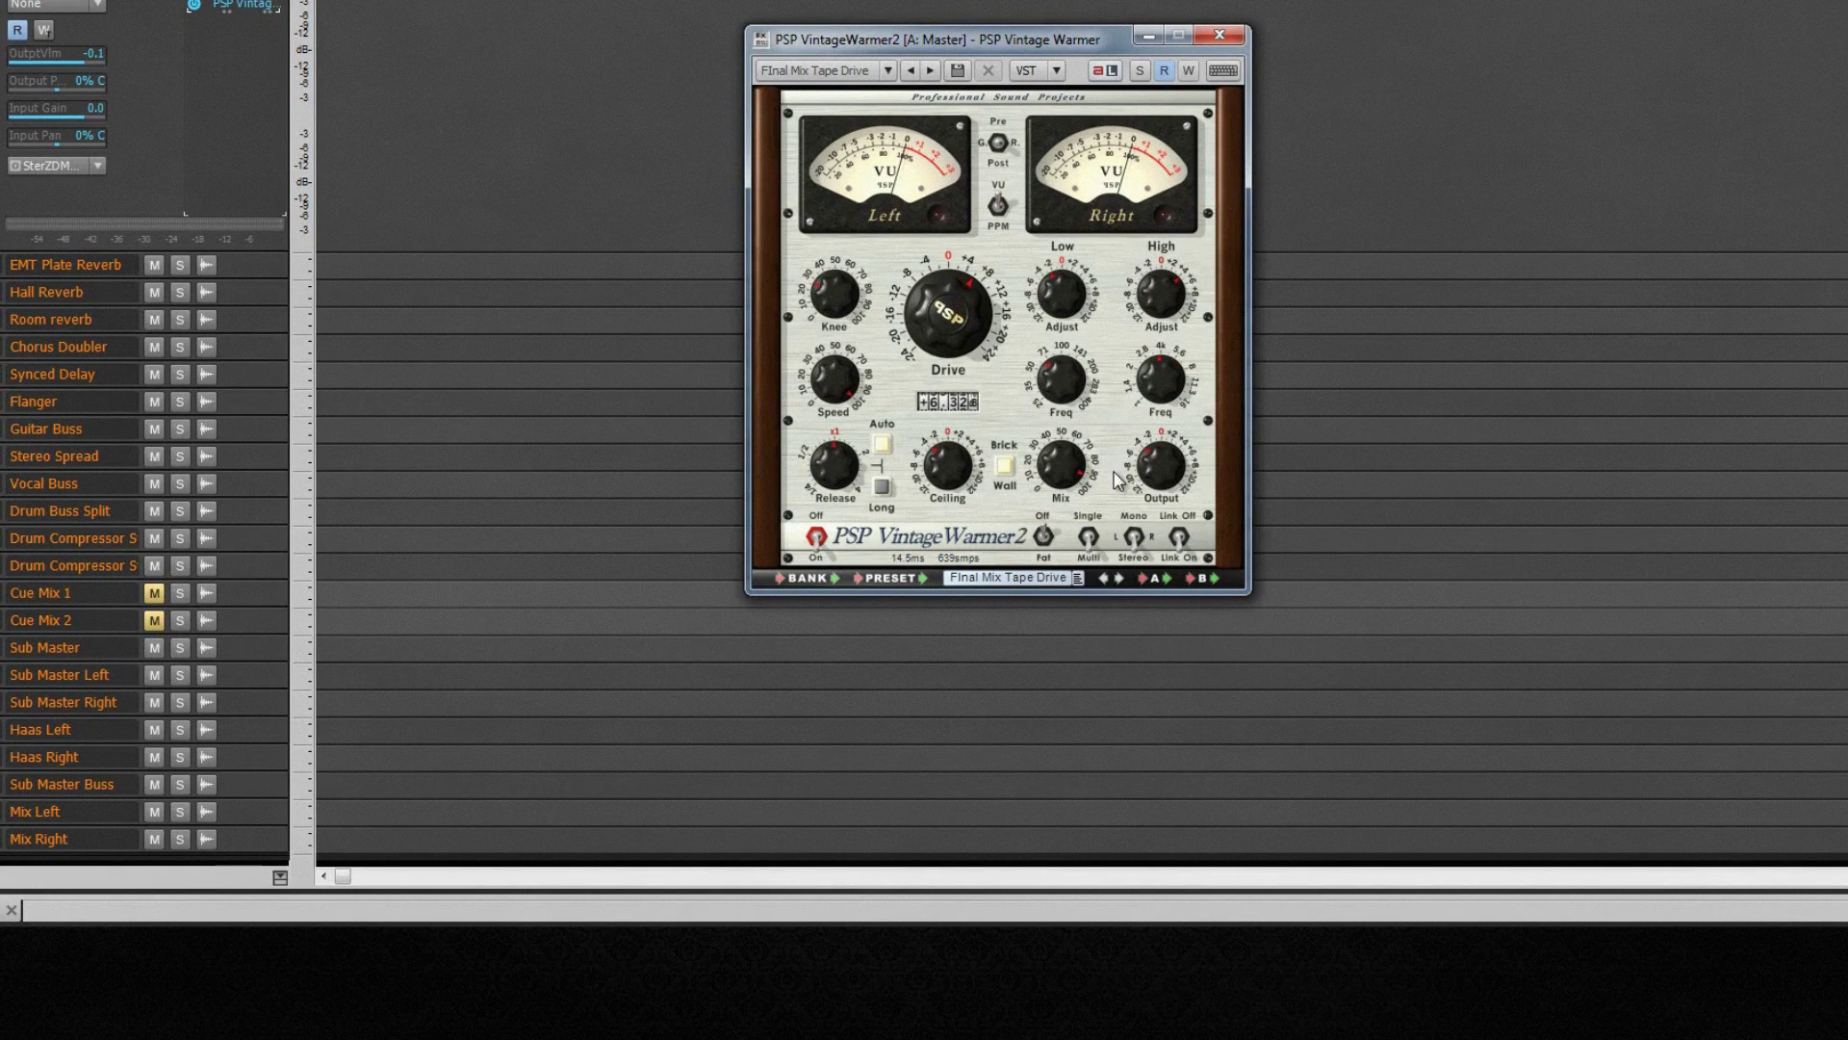
- Store the settings as A, lower Drive, then compare A against B and finish on A
left_click(1140, 575)
left_click_drag(965, 297, 1026, 420)
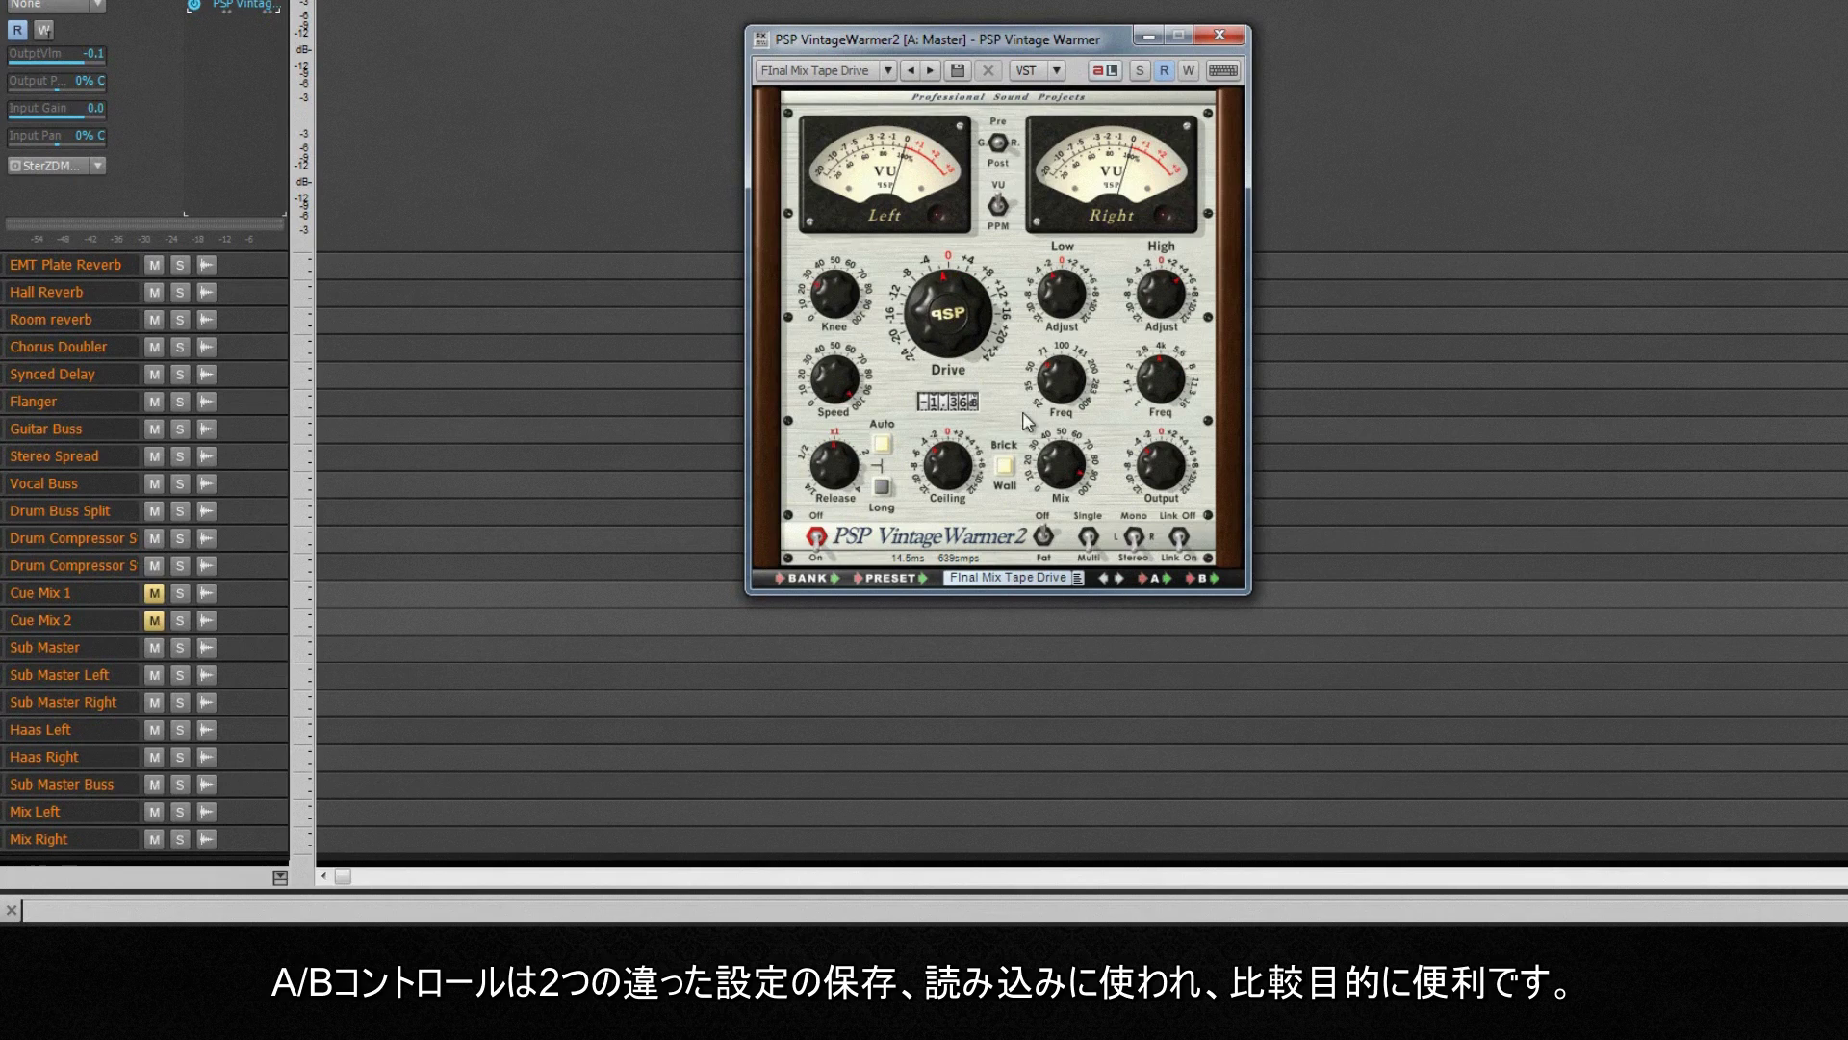
left_click(1167, 575)
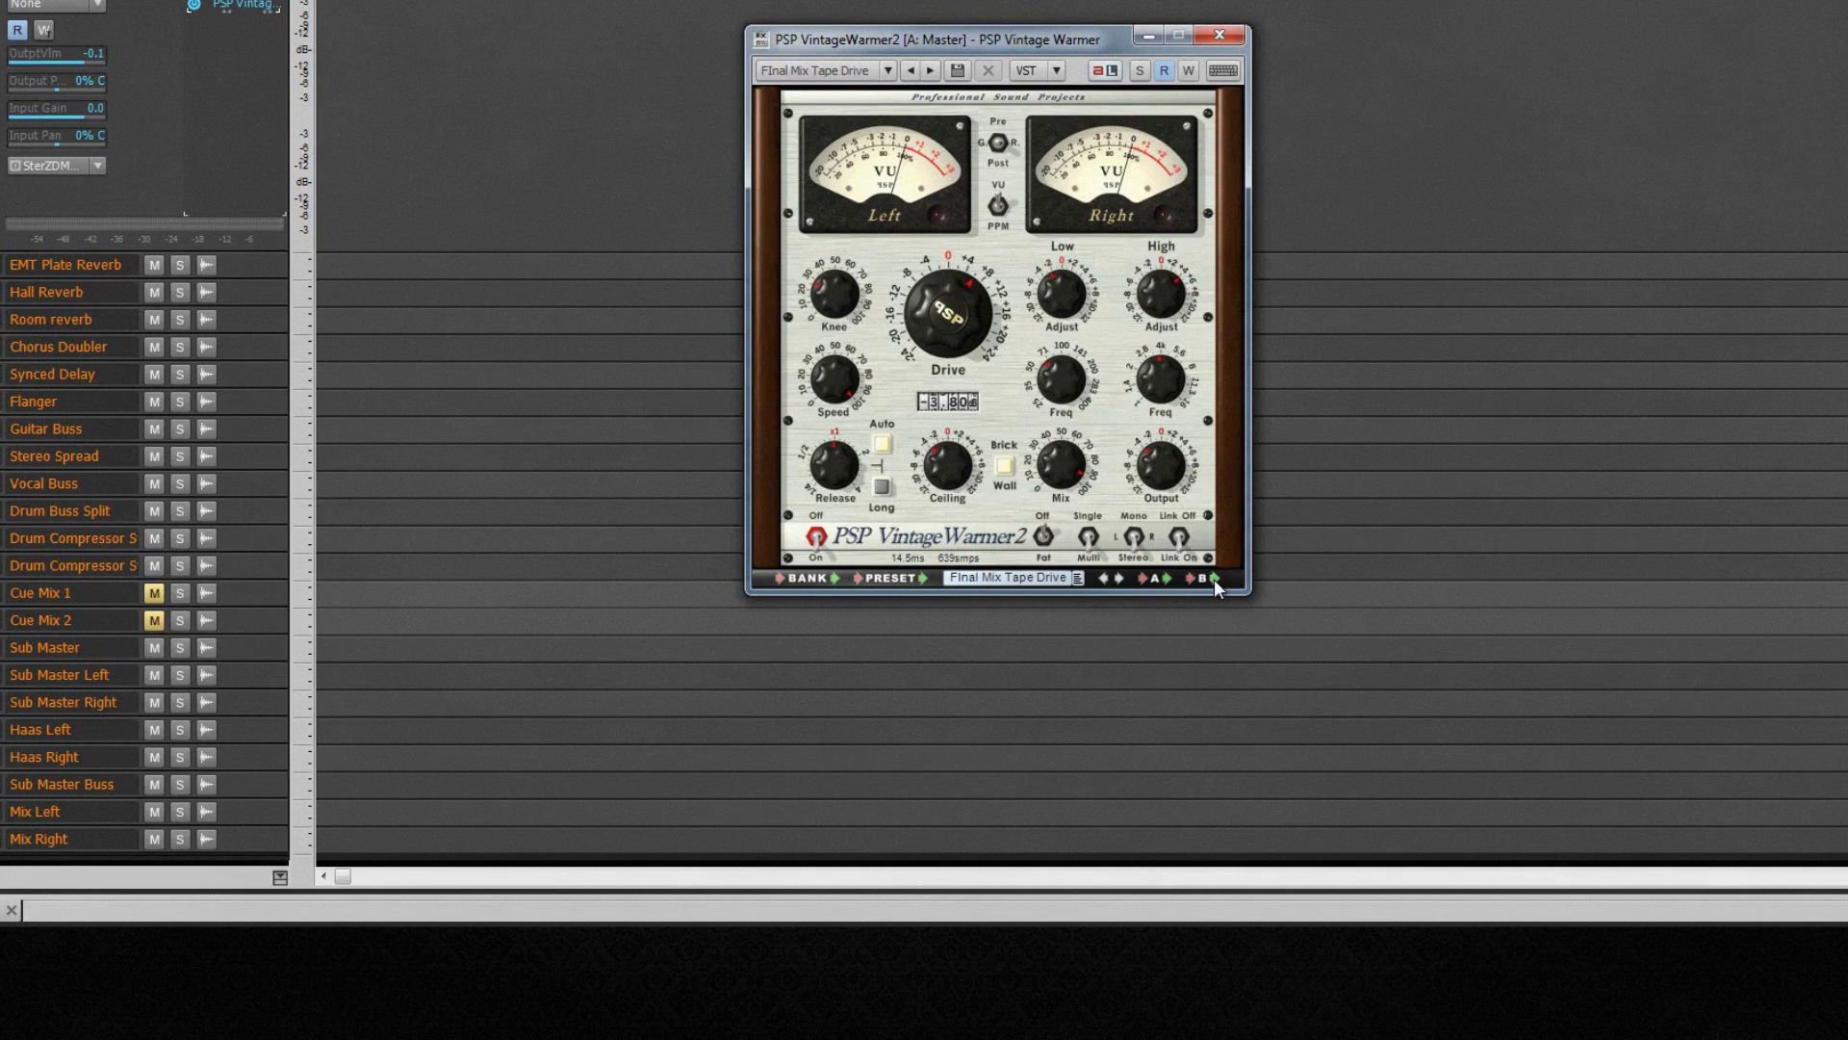
left_click(1215, 578)
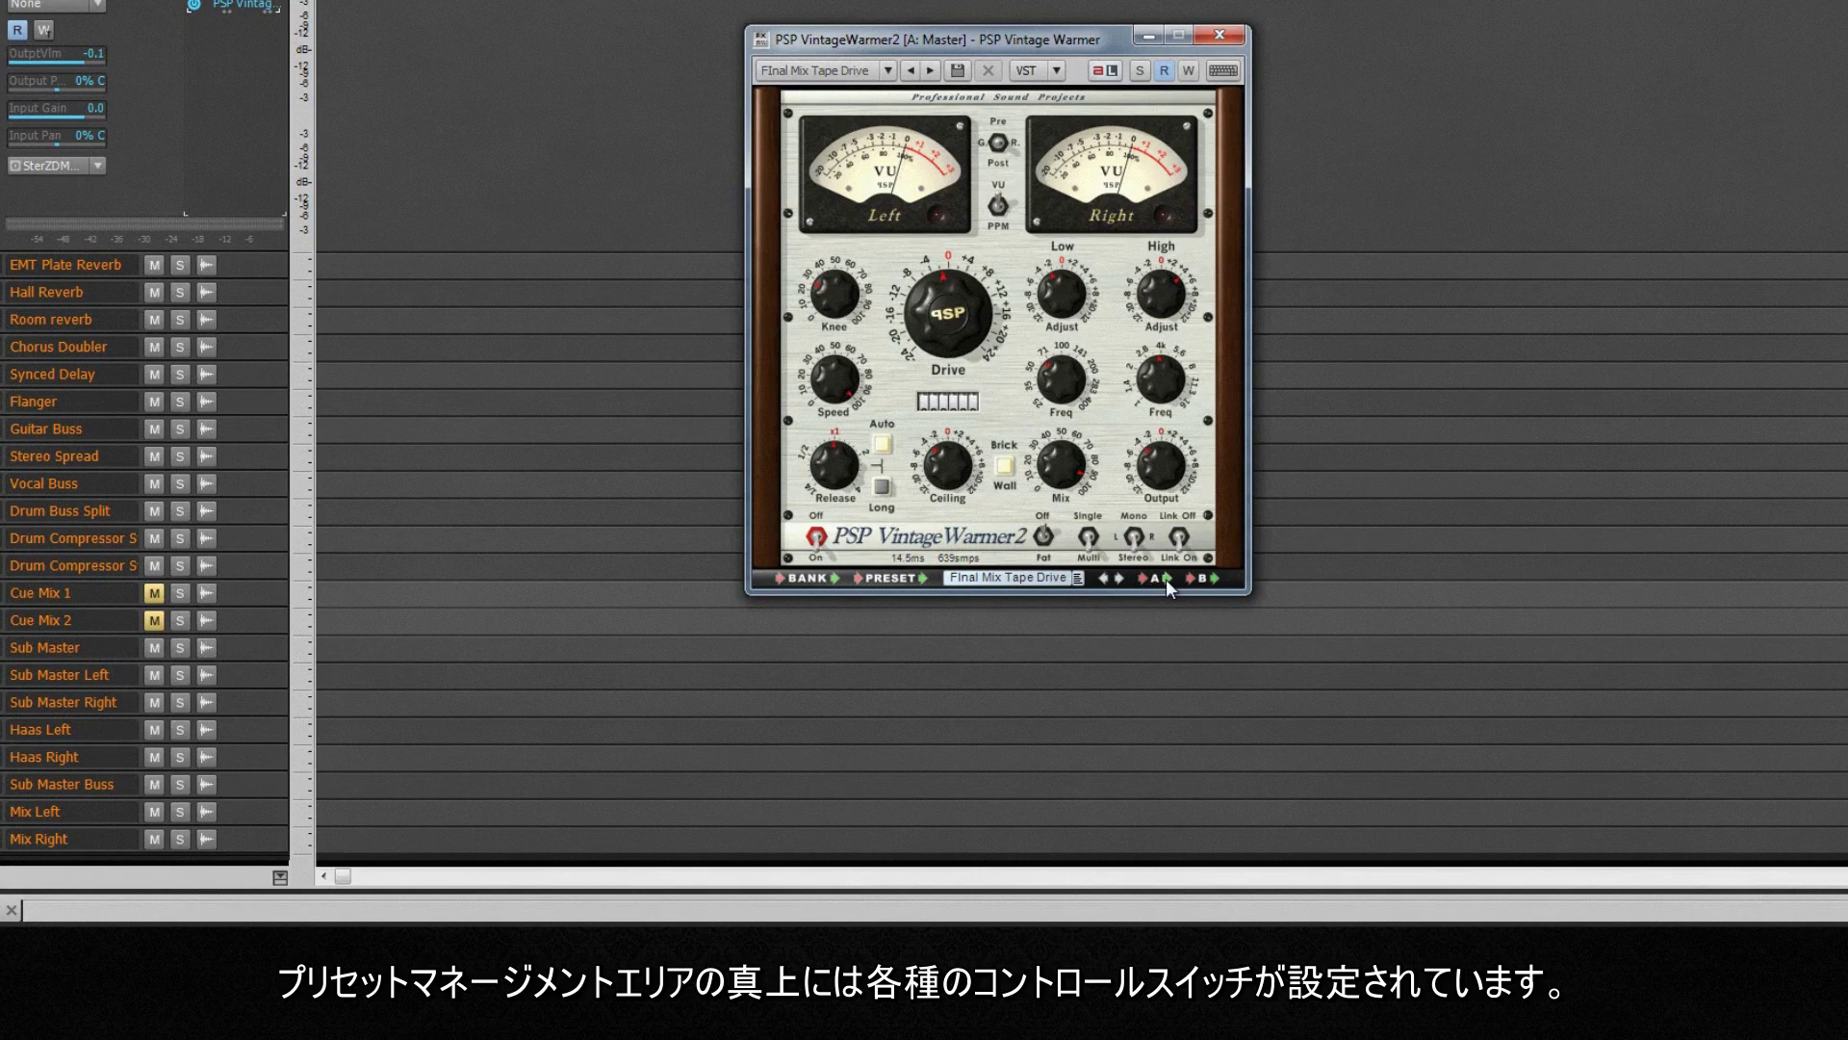
left_click(1166, 577)
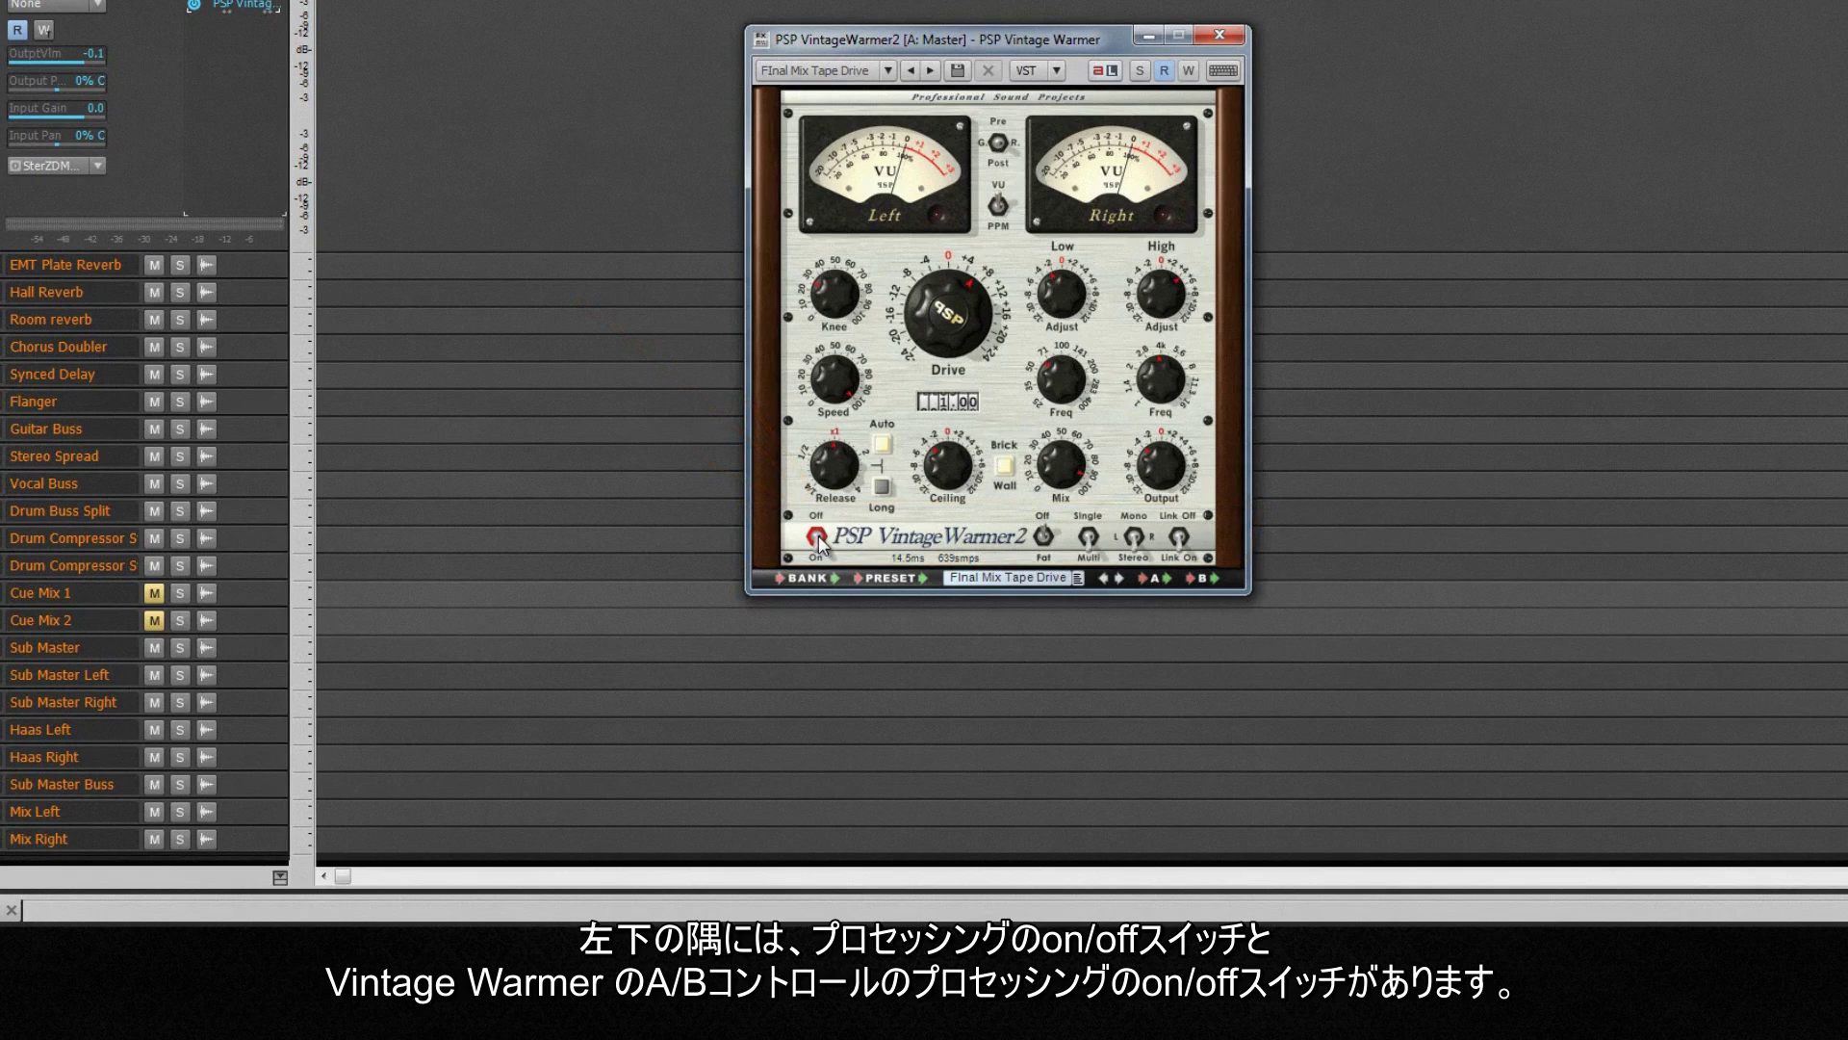
- Toggle Fat mode, then switch the limiter to Multi band and back to Single
left_click(1045, 536)
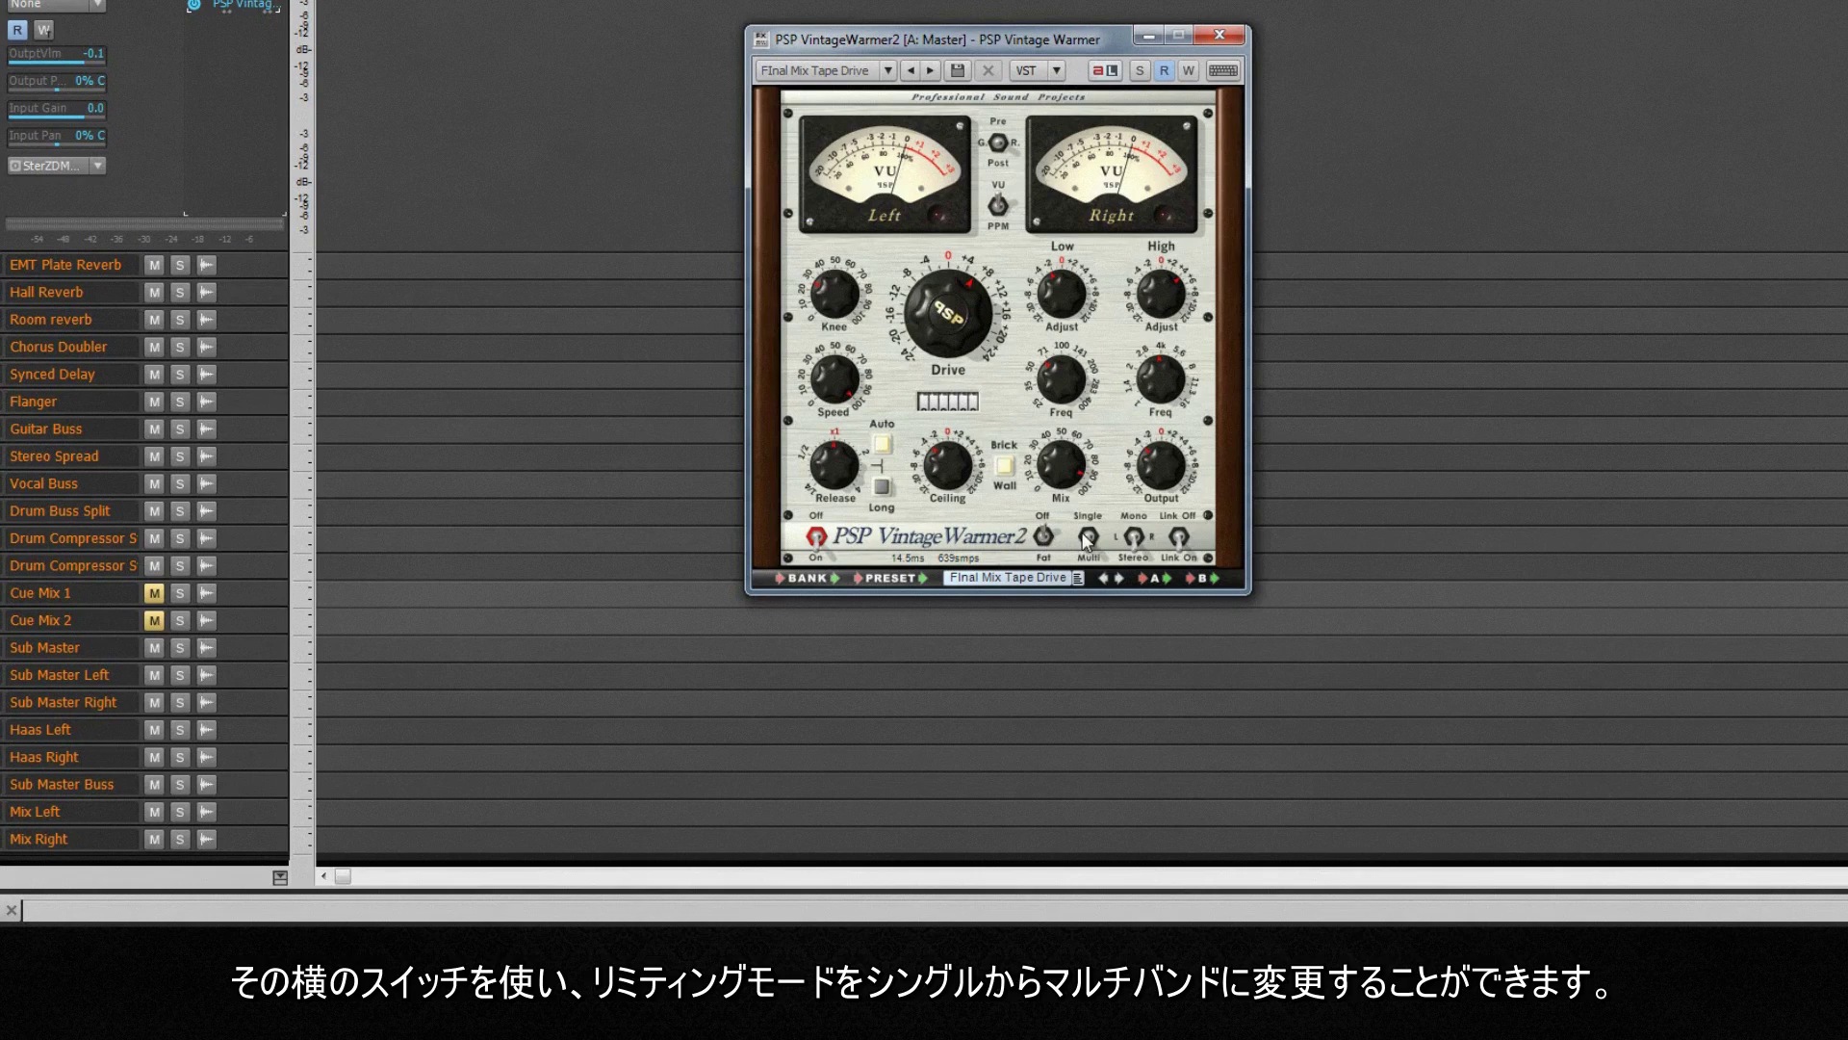
left_click(1090, 536)
left_click(1090, 537)
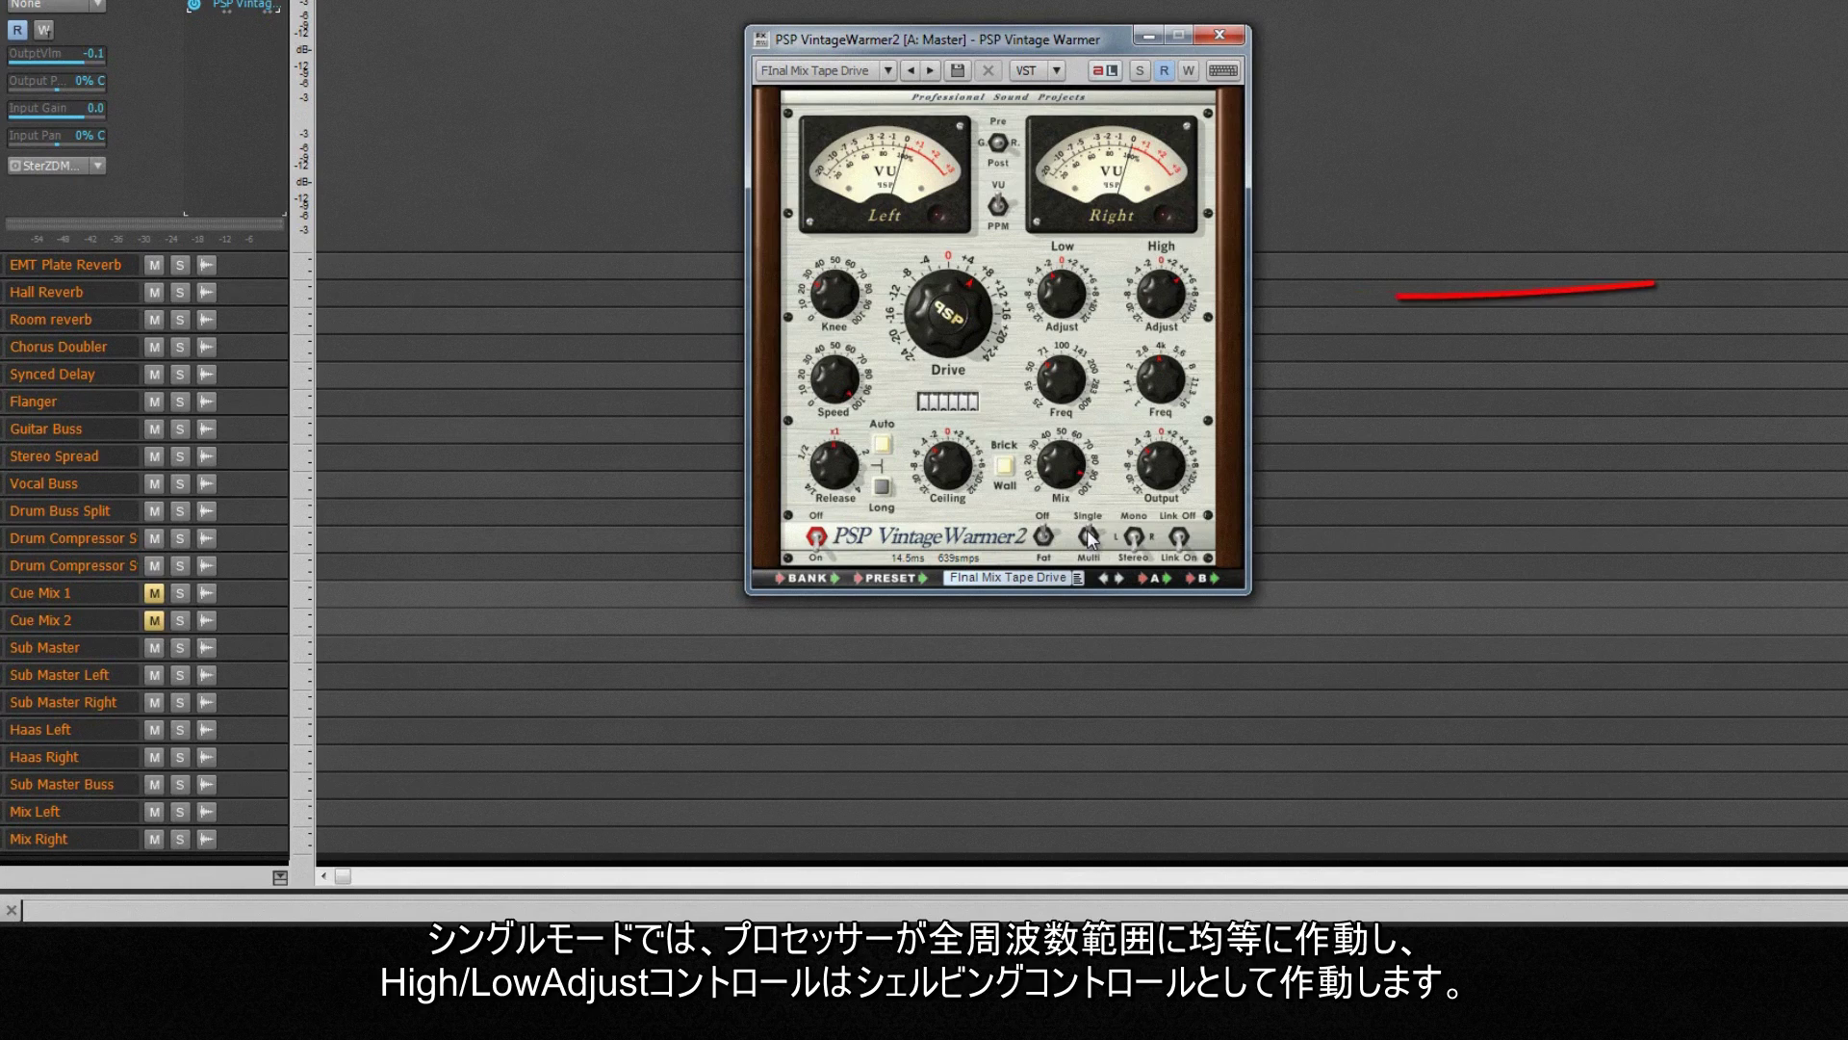
mouse_move(1074, 295)
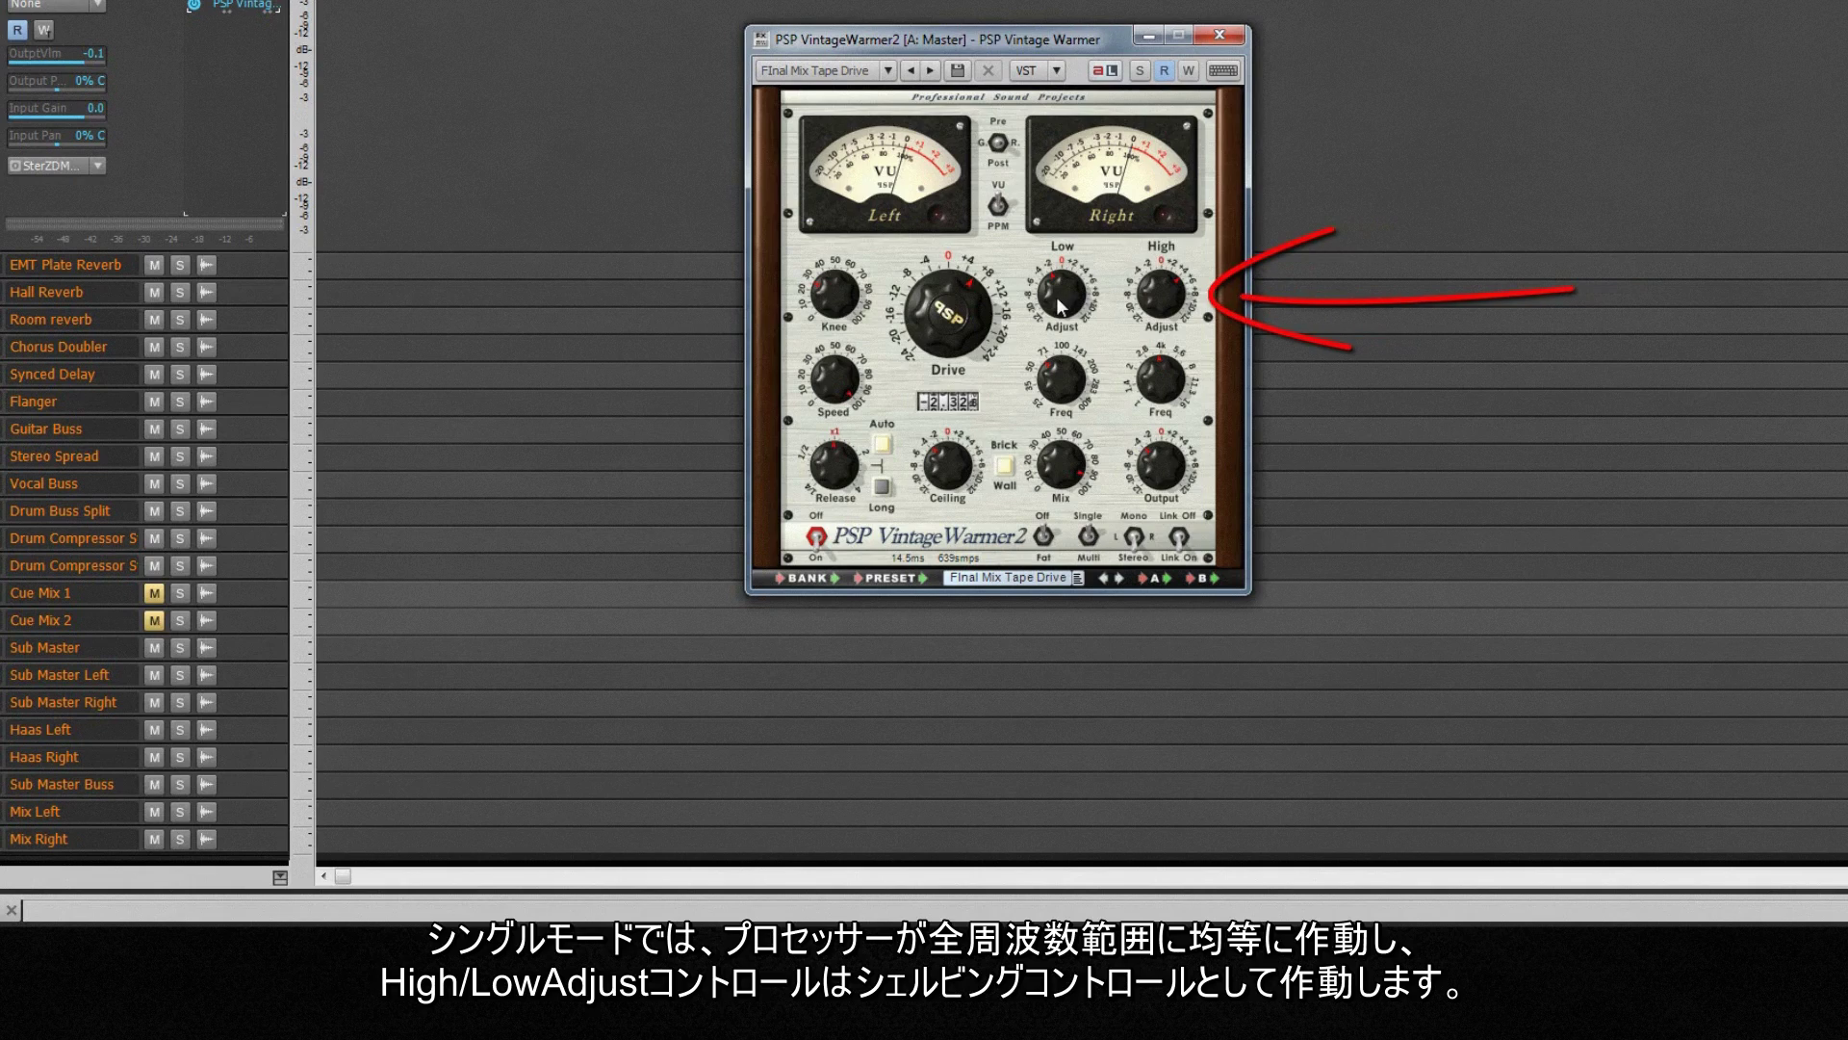
mouse_move(1168, 303)
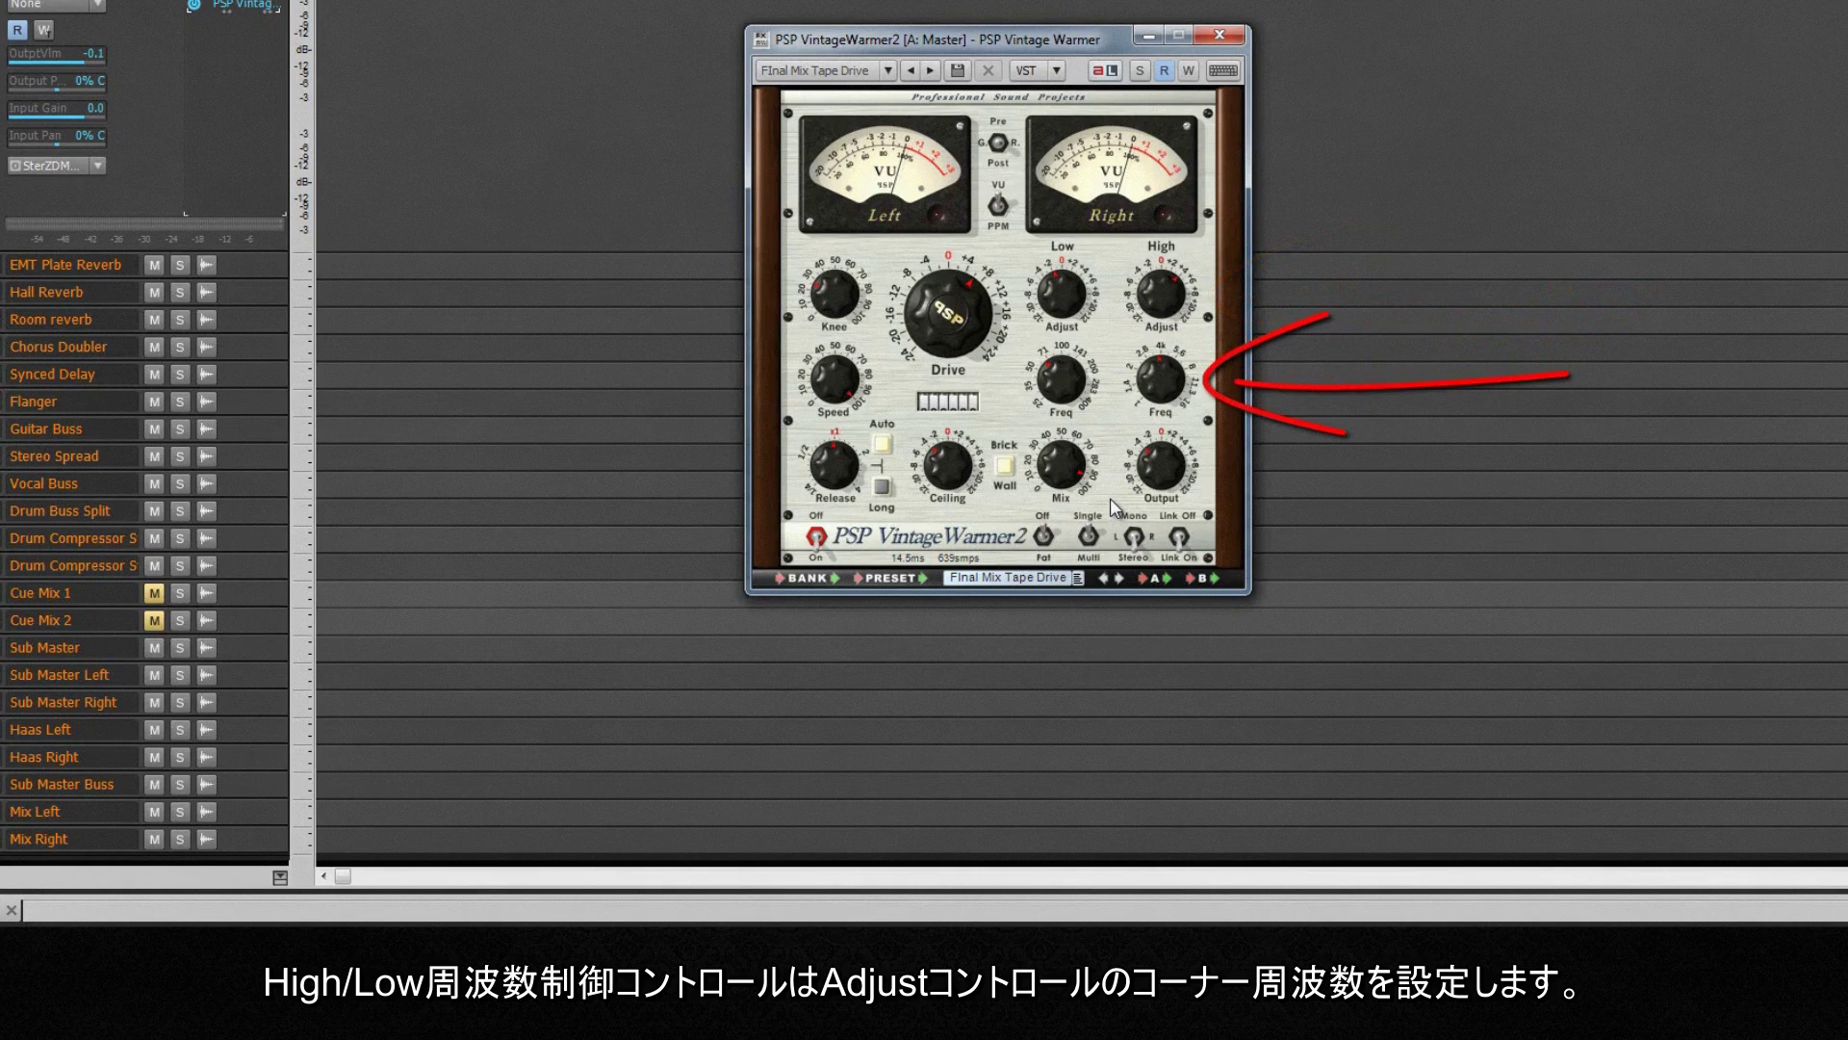
mouse_move(1090, 472)
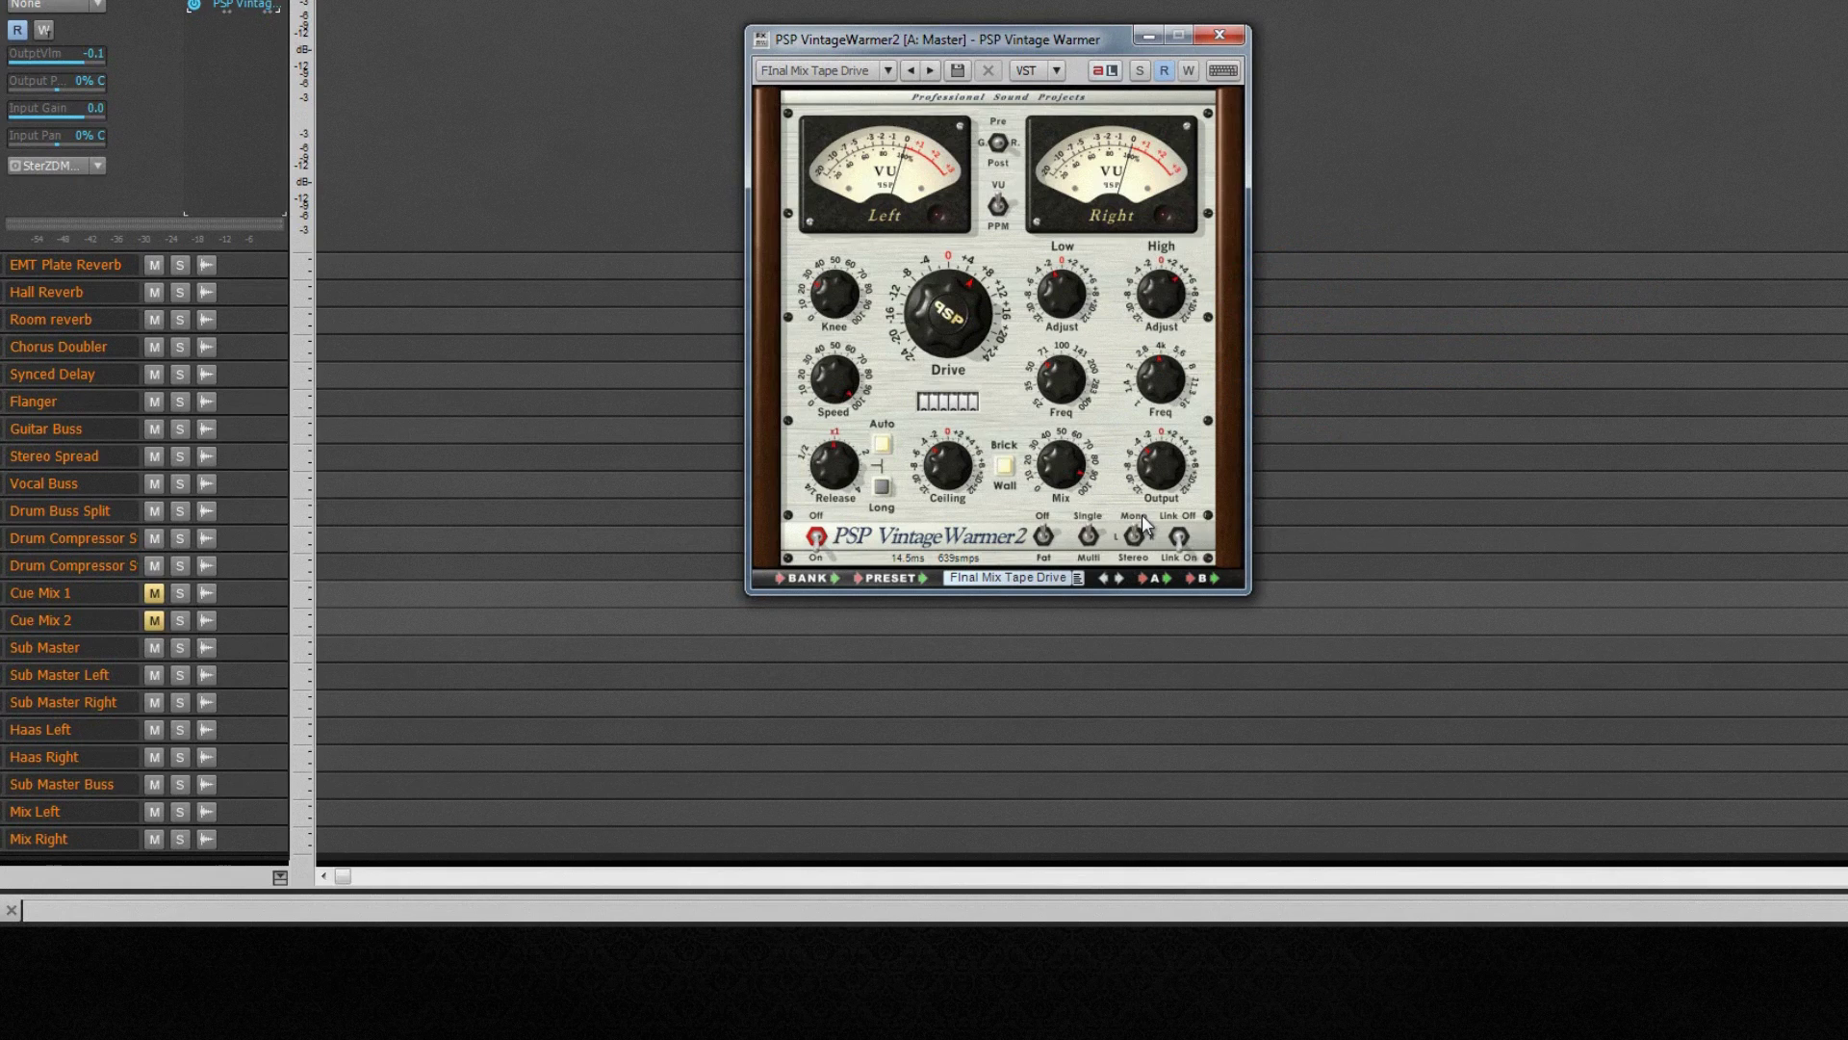
- Process left channel only, then right only, then return the Mono/Stereo switch to Stereo
left_click(1120, 537)
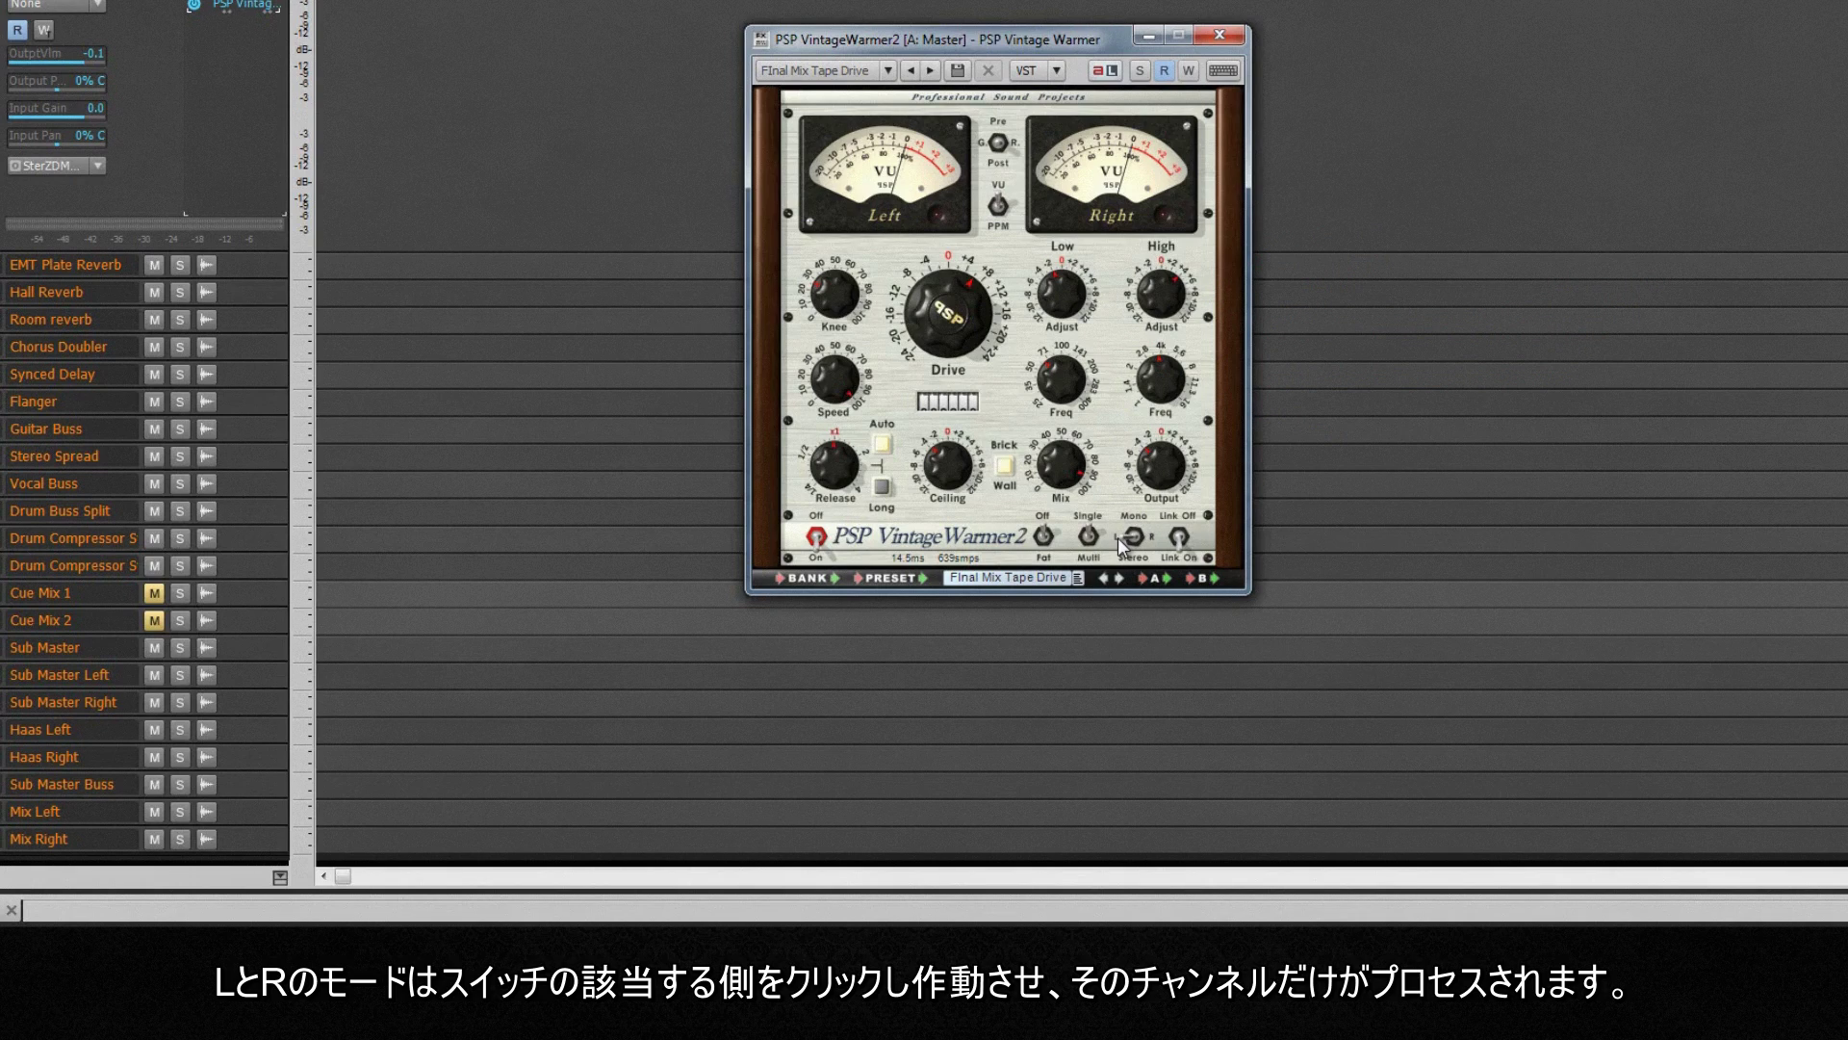
left_click(1153, 539)
left_click(1154, 541)
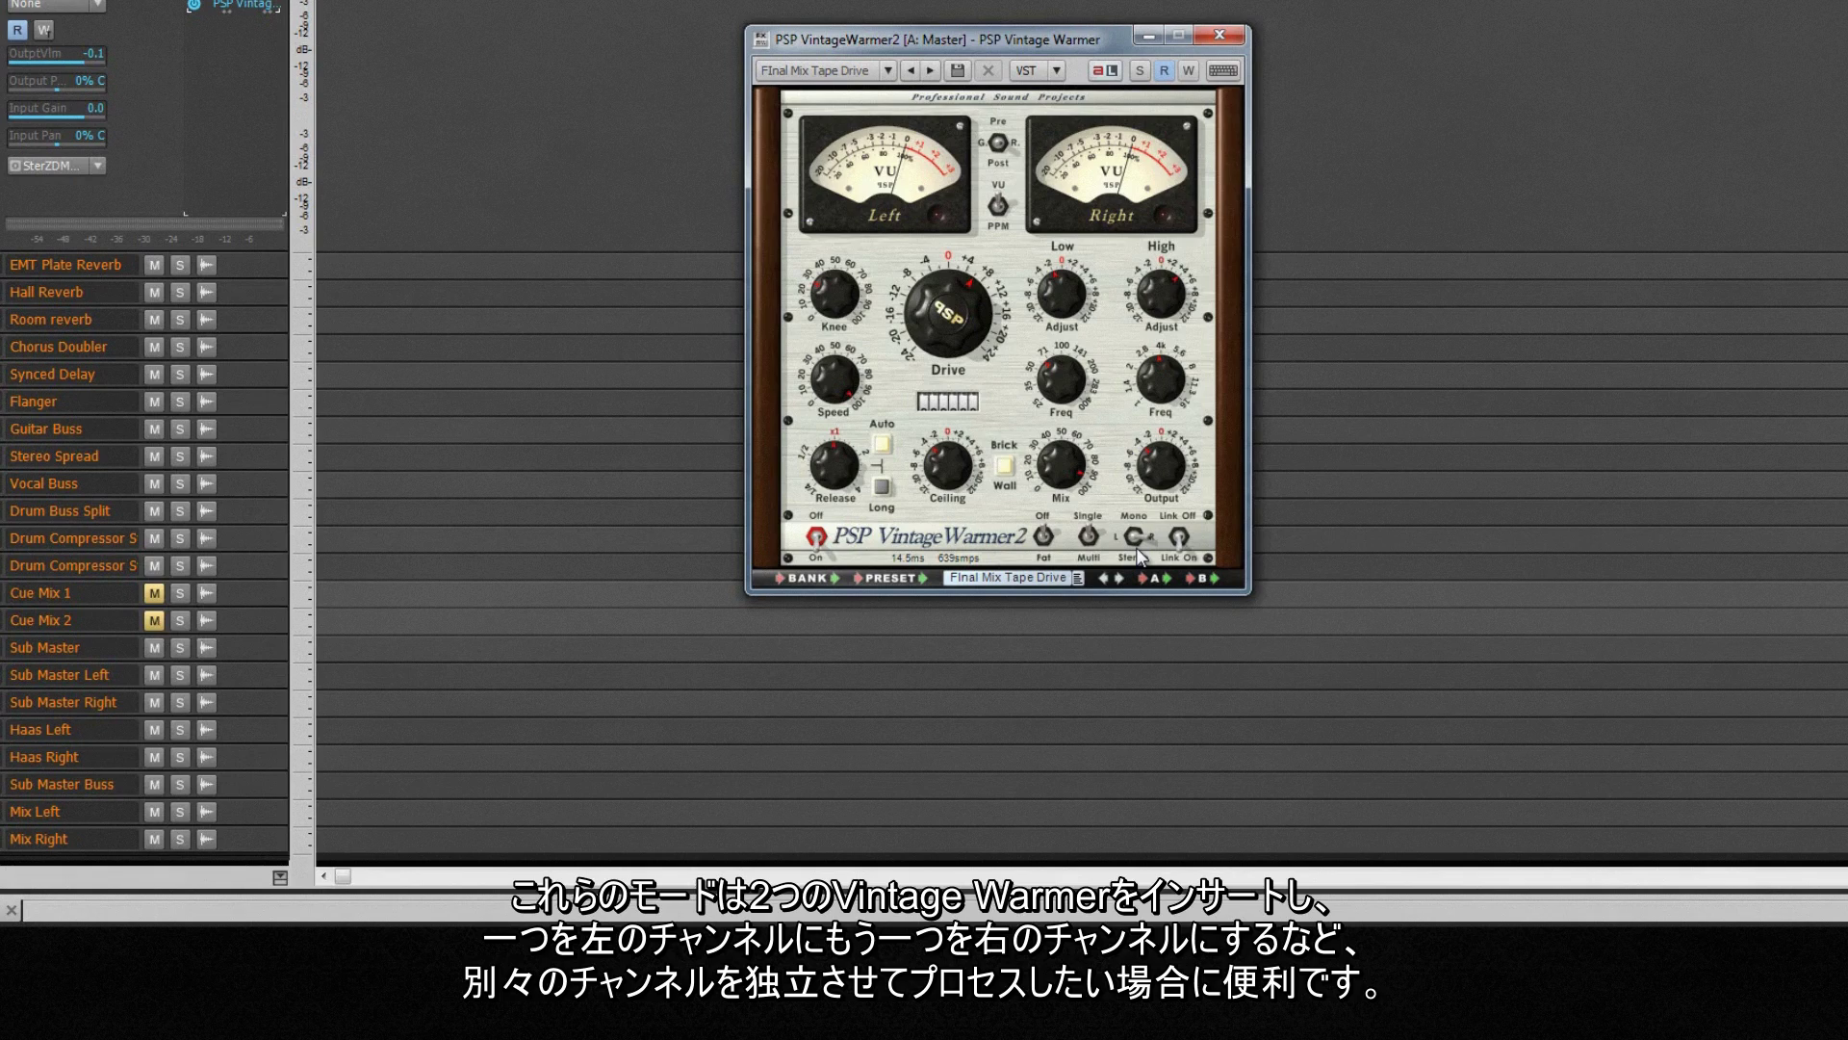
left_click(1136, 546)
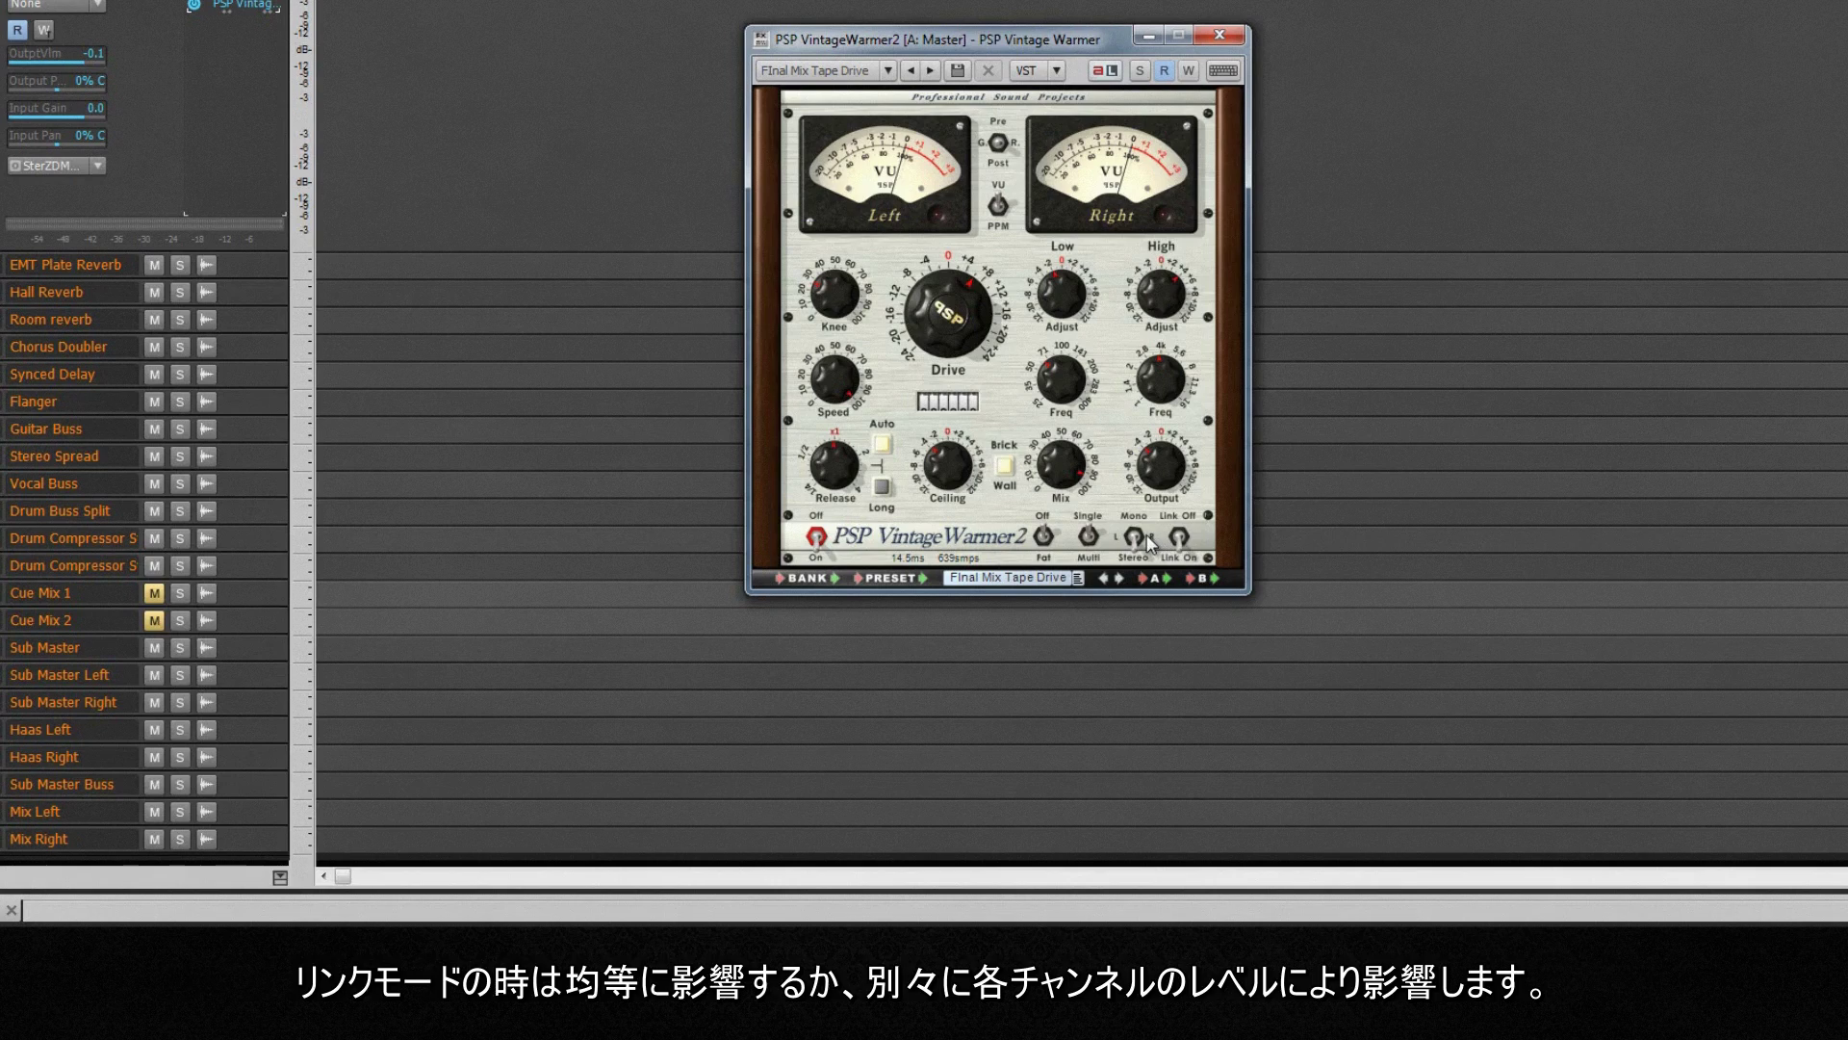
mouse_move(958, 326)
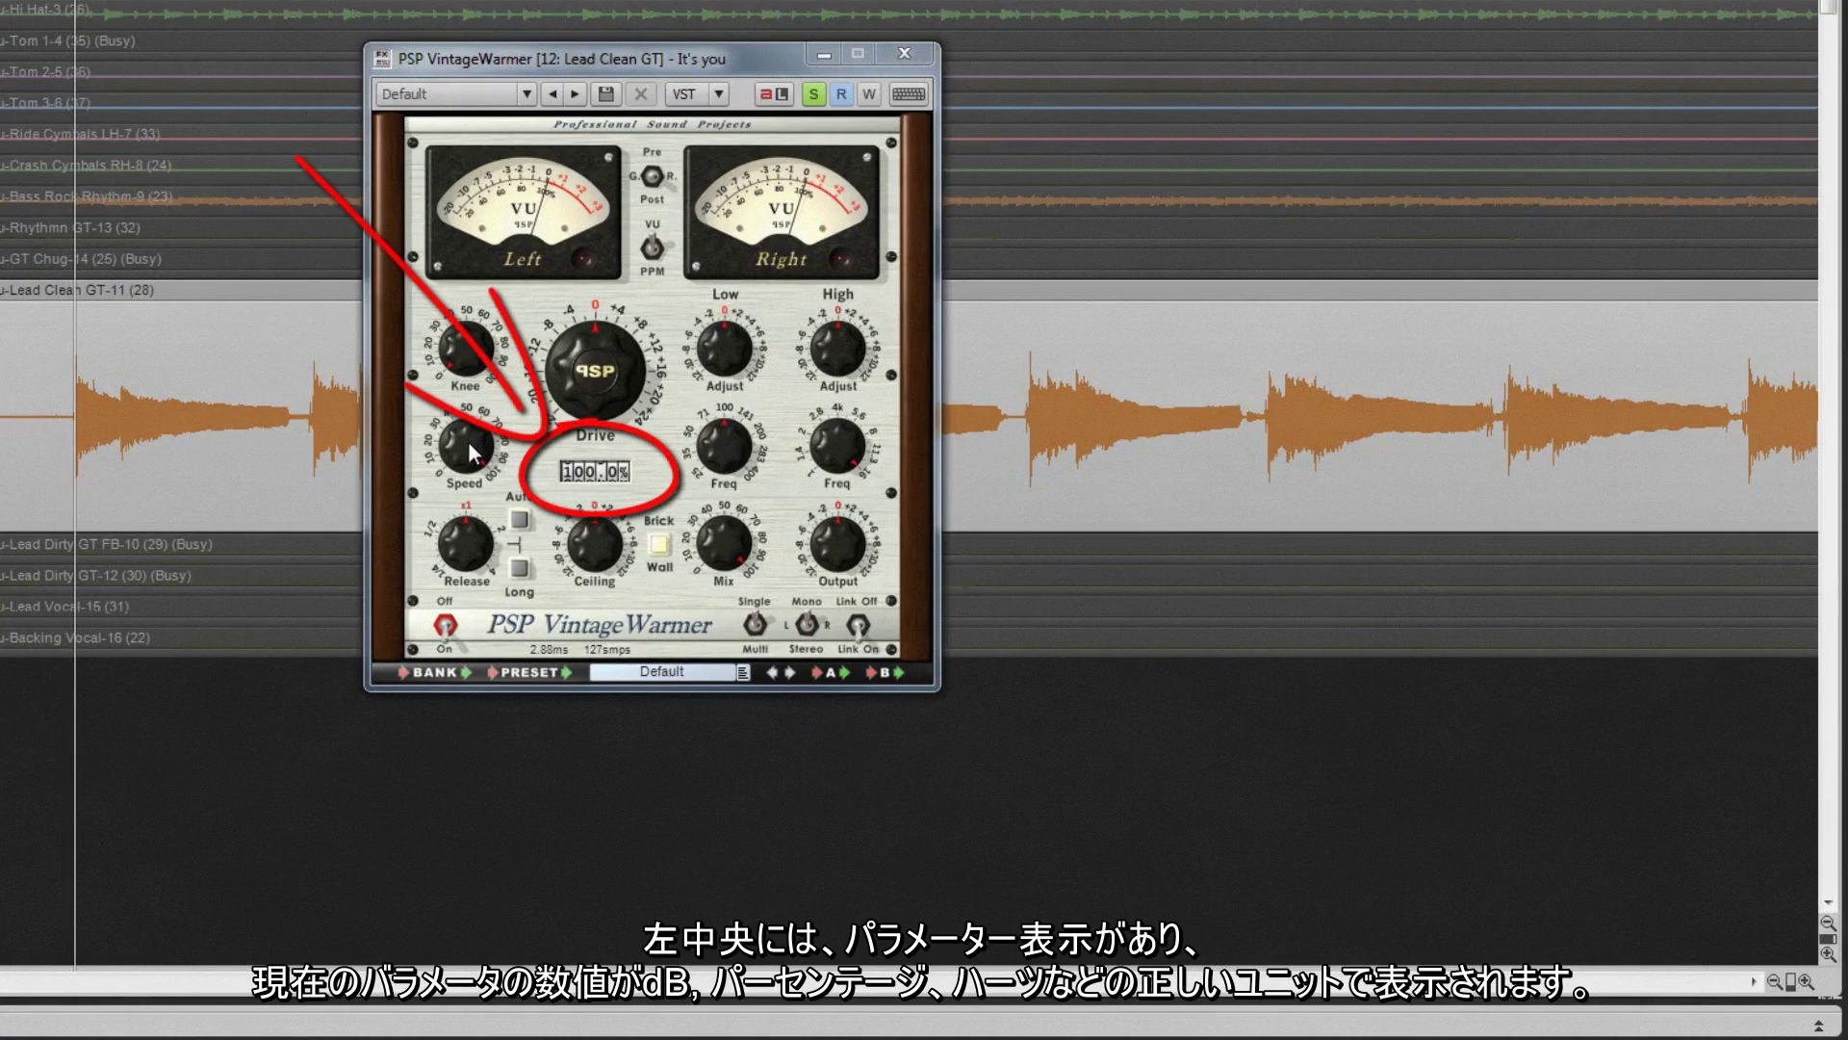
- Lower Low Freq to 82.4 Hz, raise Drive to about +9.7 dB, then reset Drive and Speed to defaults
left_click(472, 481)
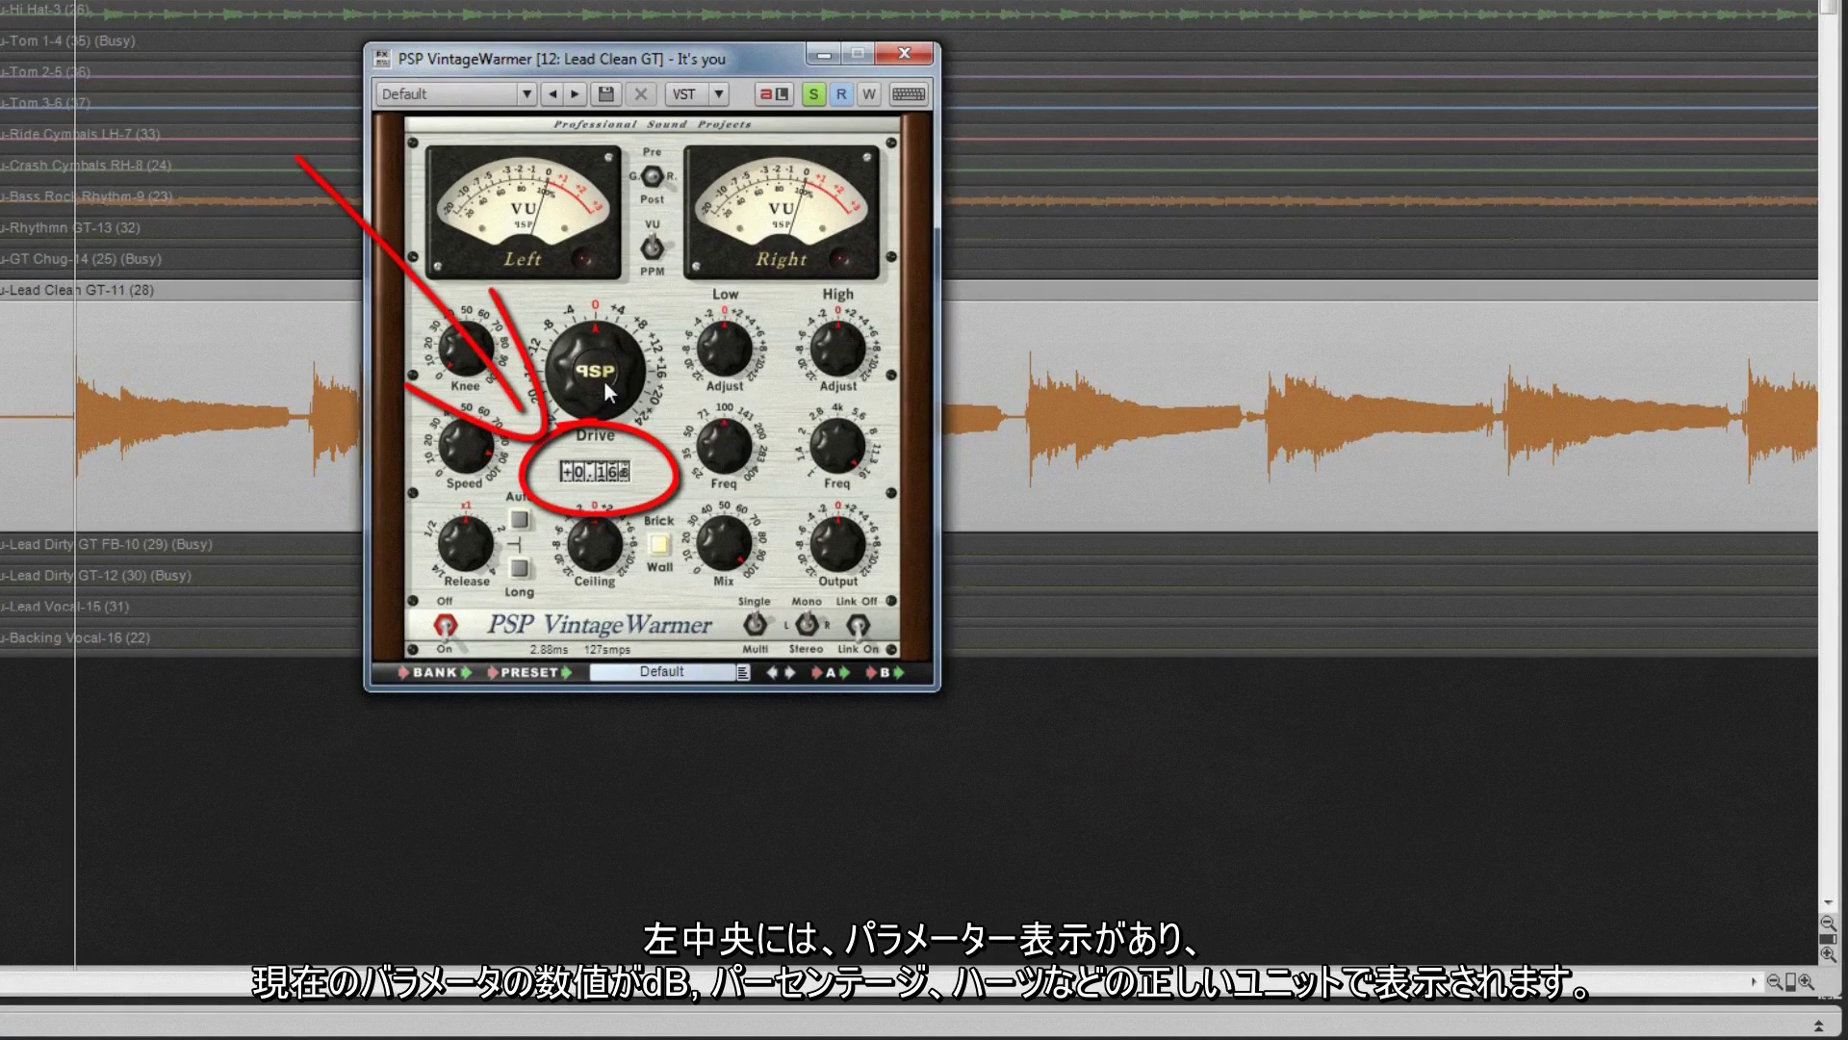
left_click_drag(722, 443, 722, 472)
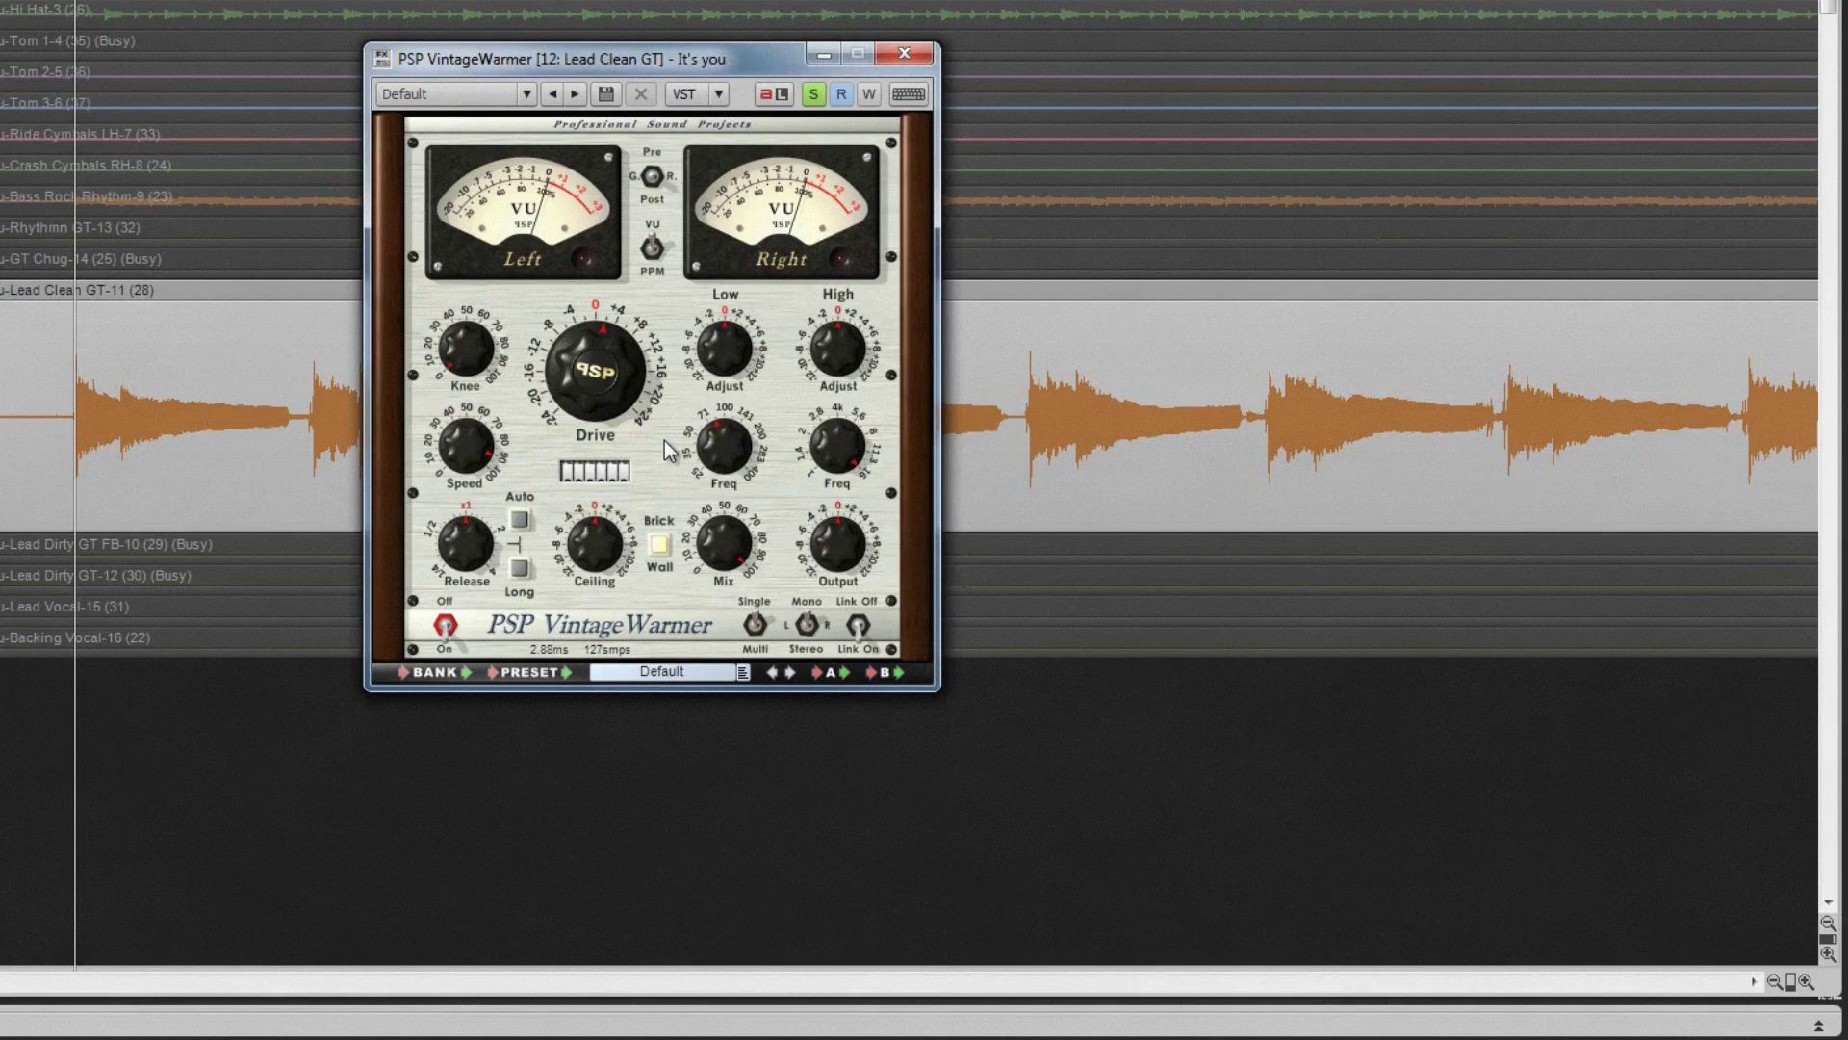
mouse_move(622, 401)
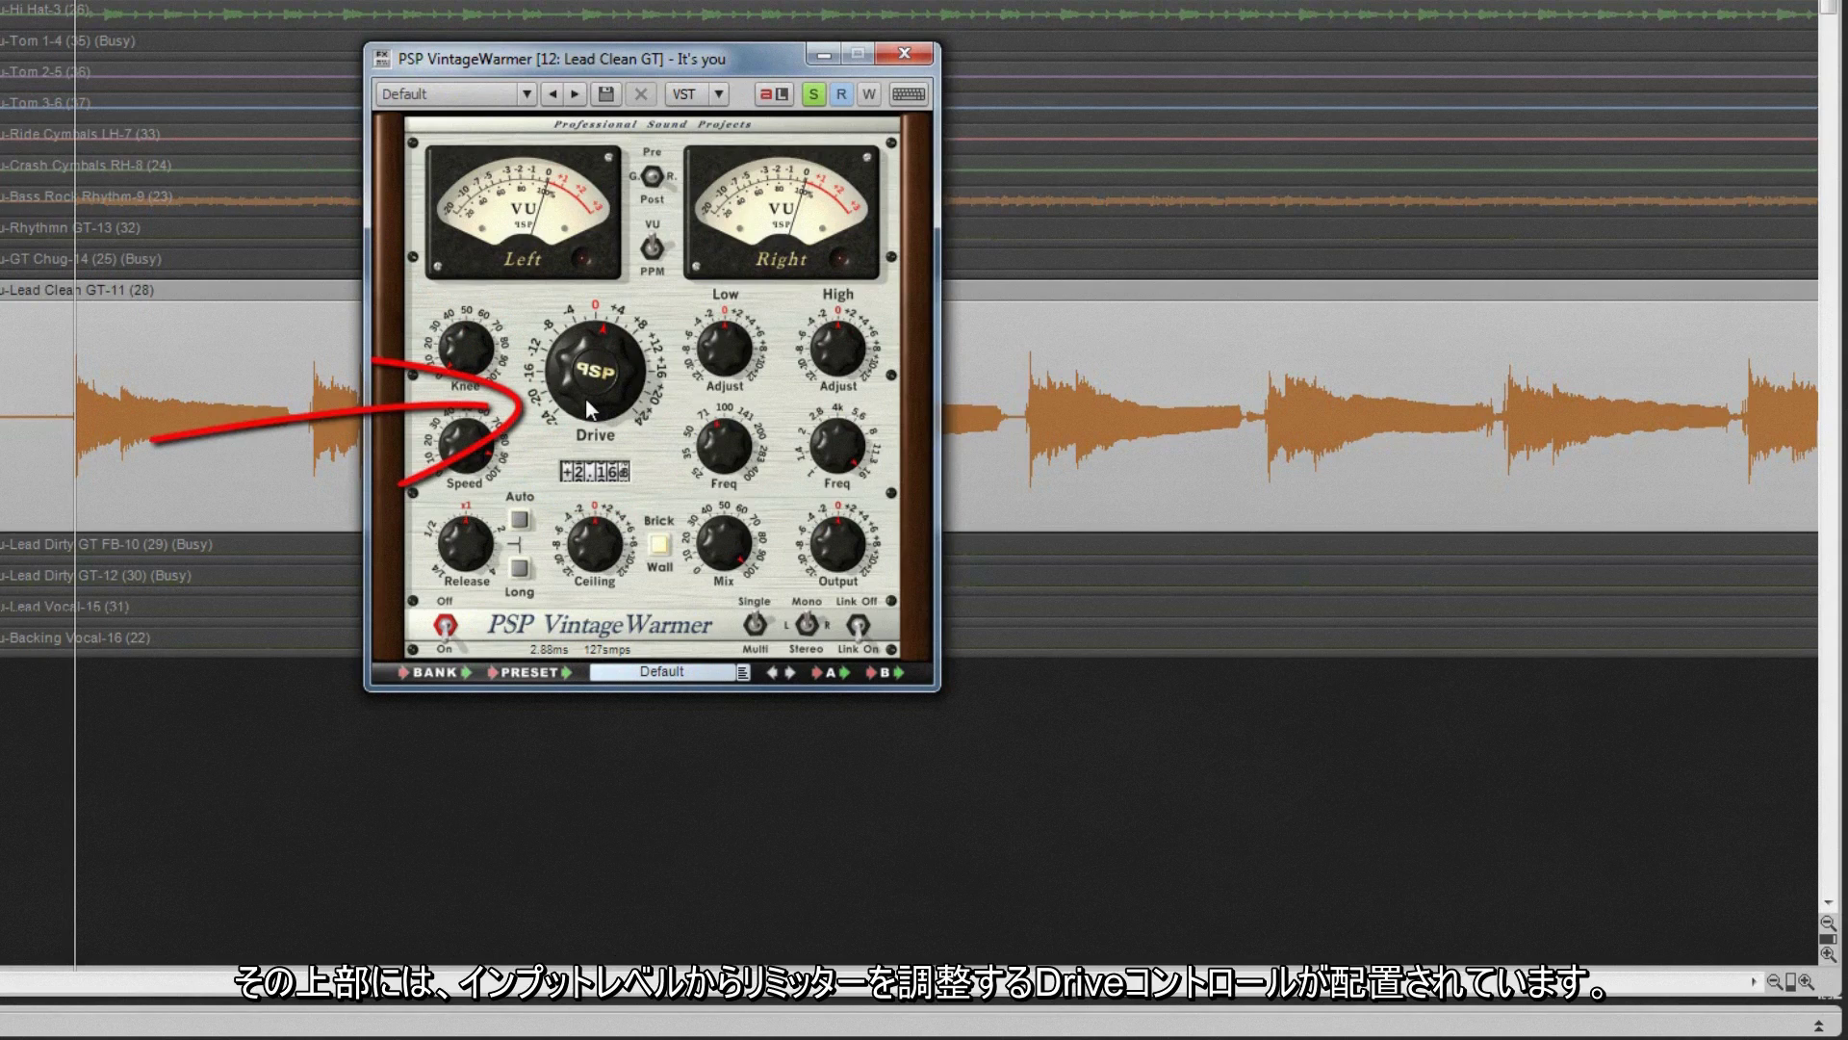
mouse_move(586, 398)
left_mouse_down()
mouse_move(595, 361)
mouse_move(599, 376)
left_mouse_up()
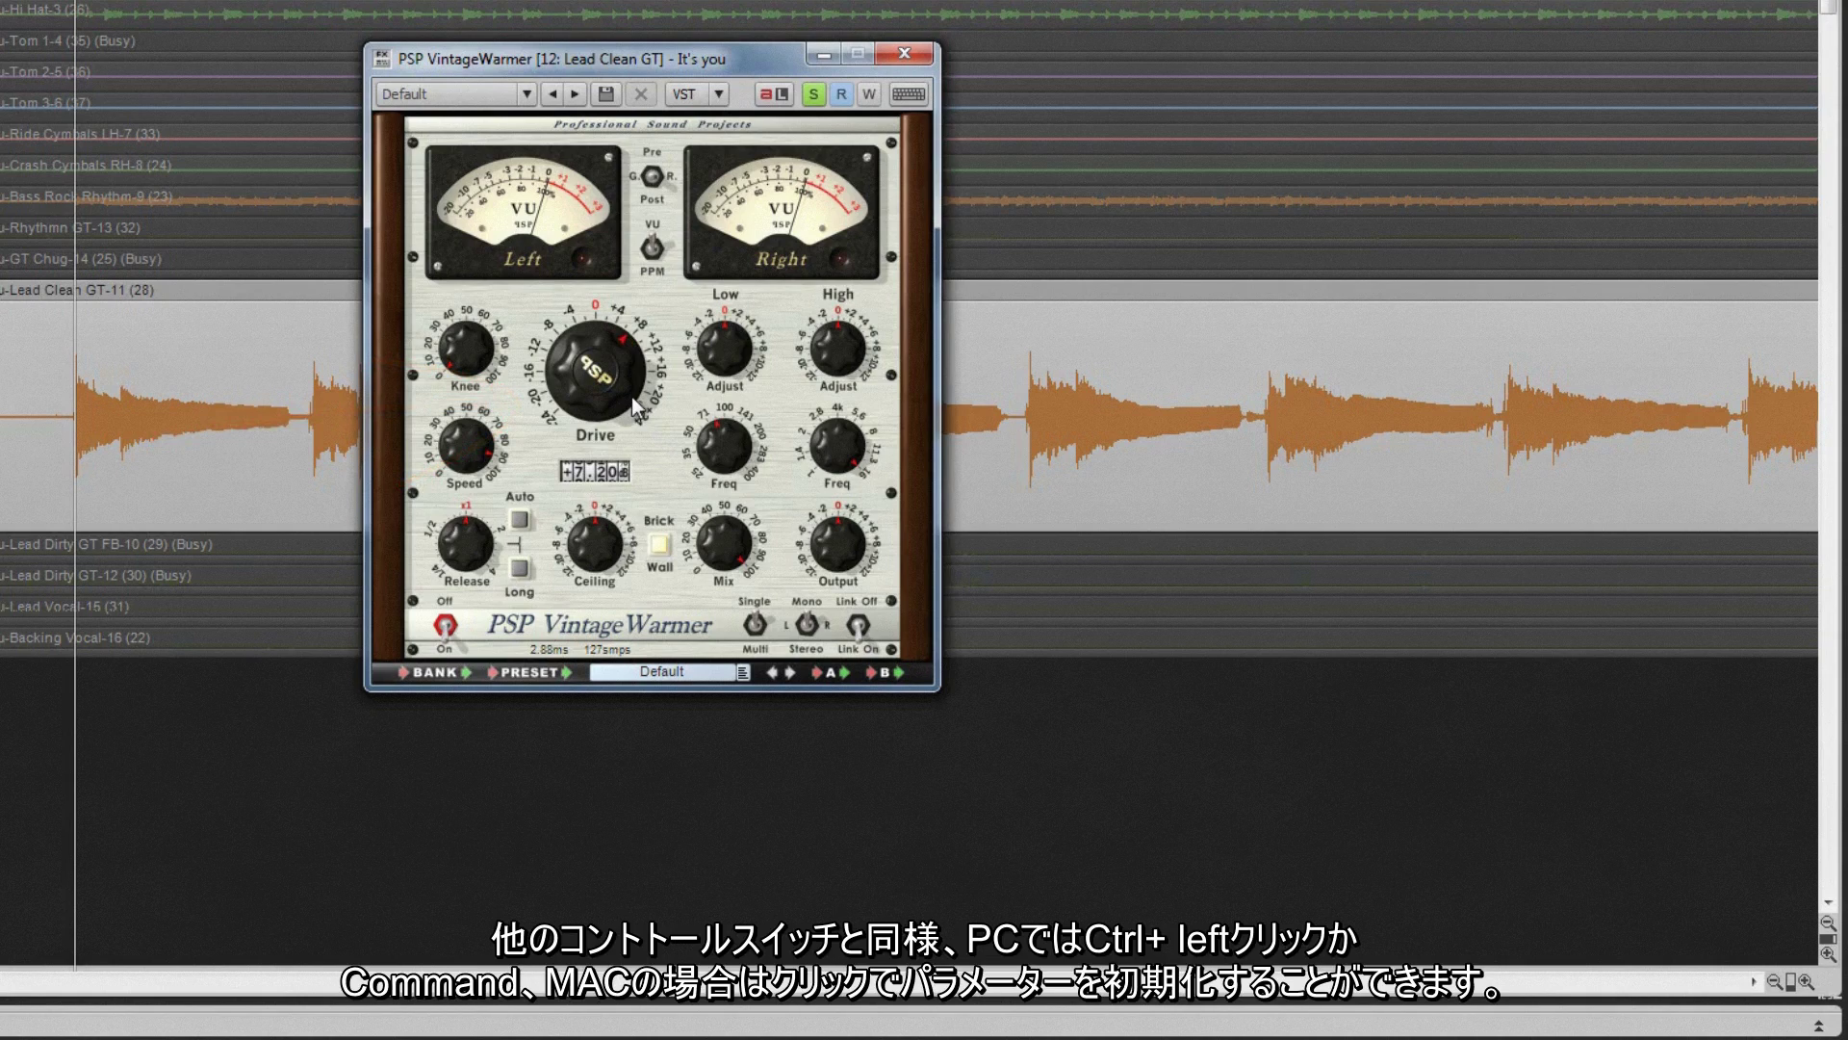
left_click(597, 392, "ctrl")
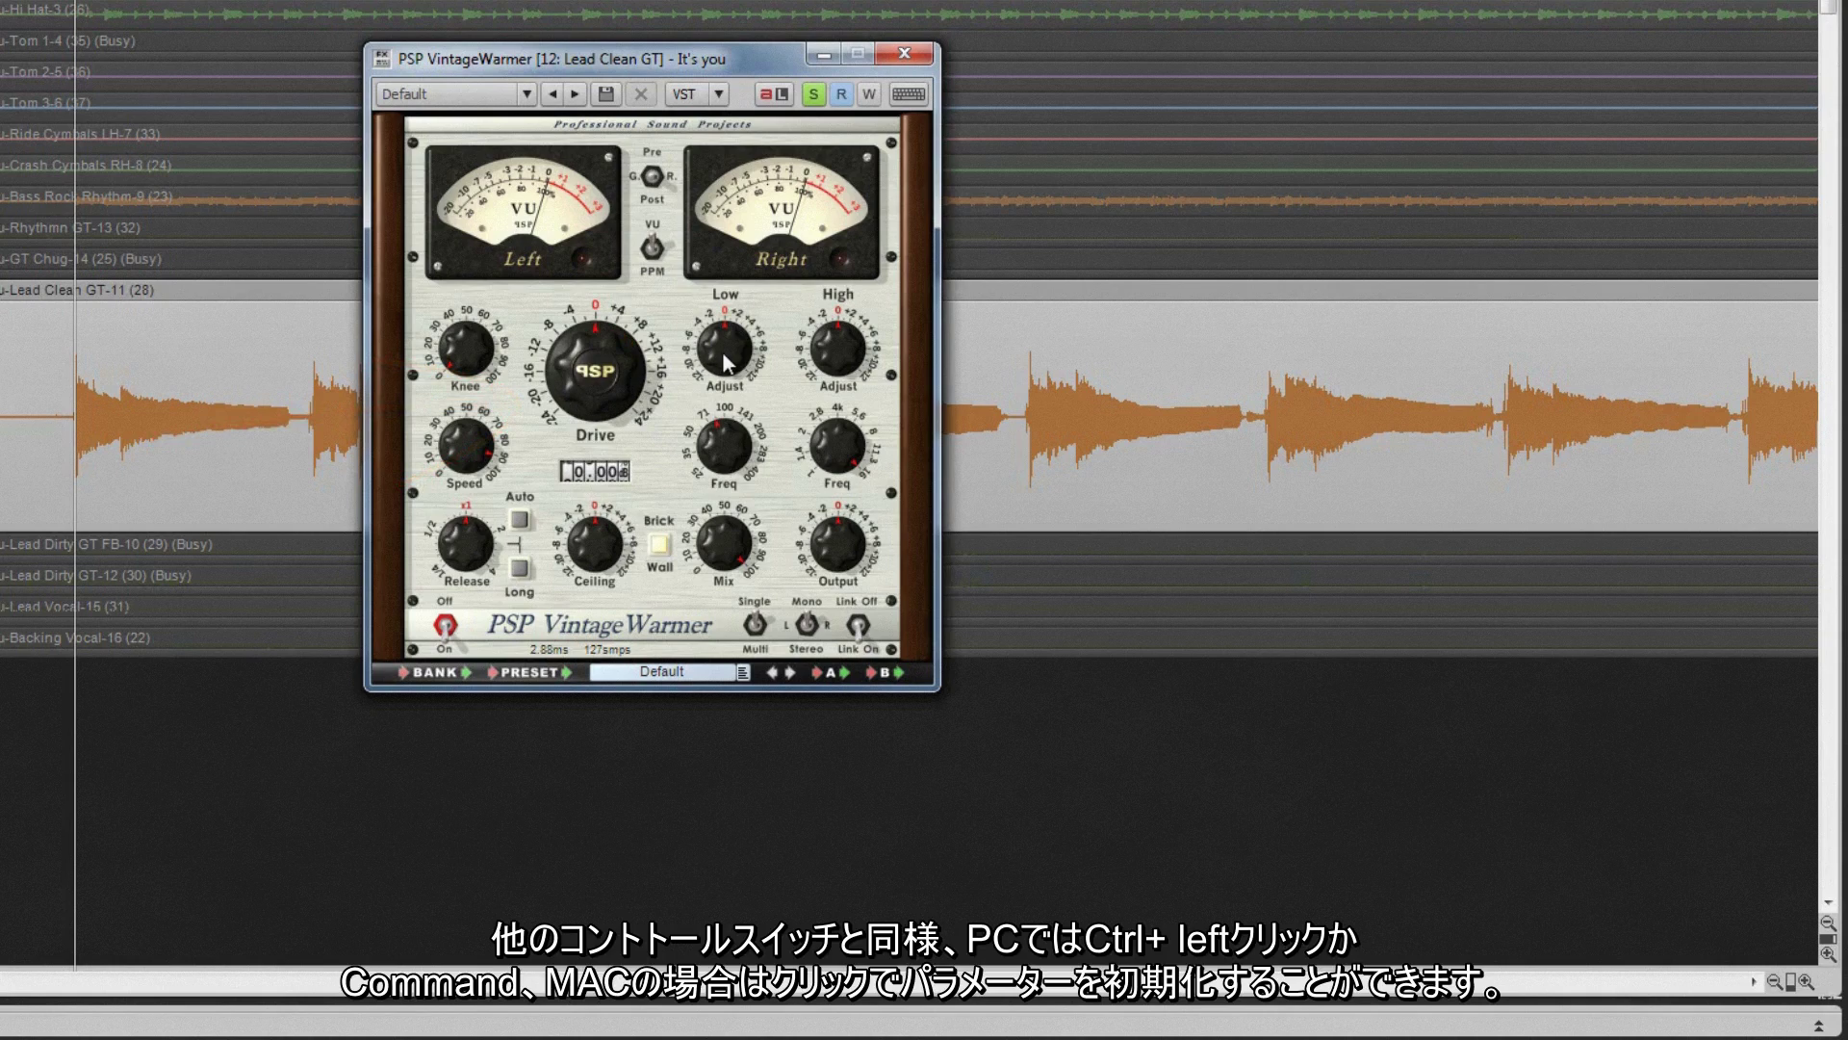
left_click(471, 457, "ctrl")
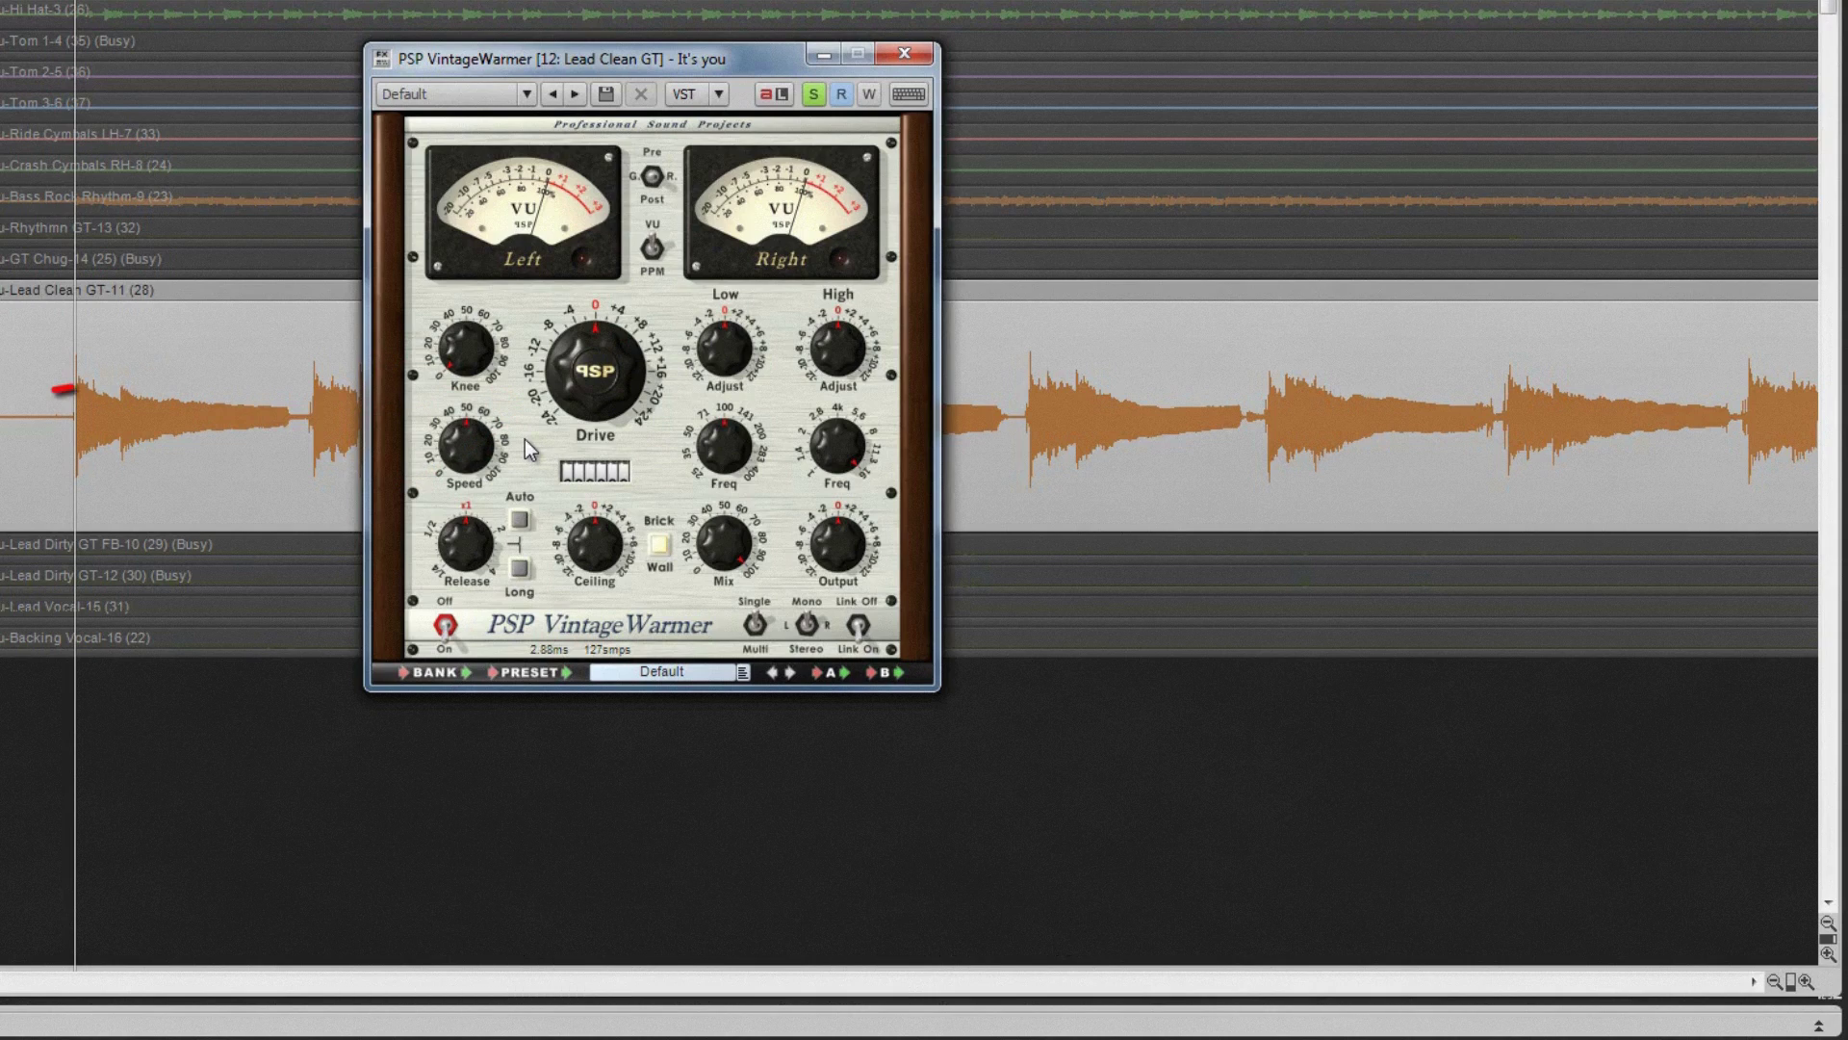
- Set Knee to 0%, push Drive from +1.52 to about +7 dB, then Knee to 100%
mouse_move(460, 355)
mouse_move(459, 337)
left_mouse_down()
mouse_move(460, 312)
mouse_move(461, 354)
left_mouse_up()
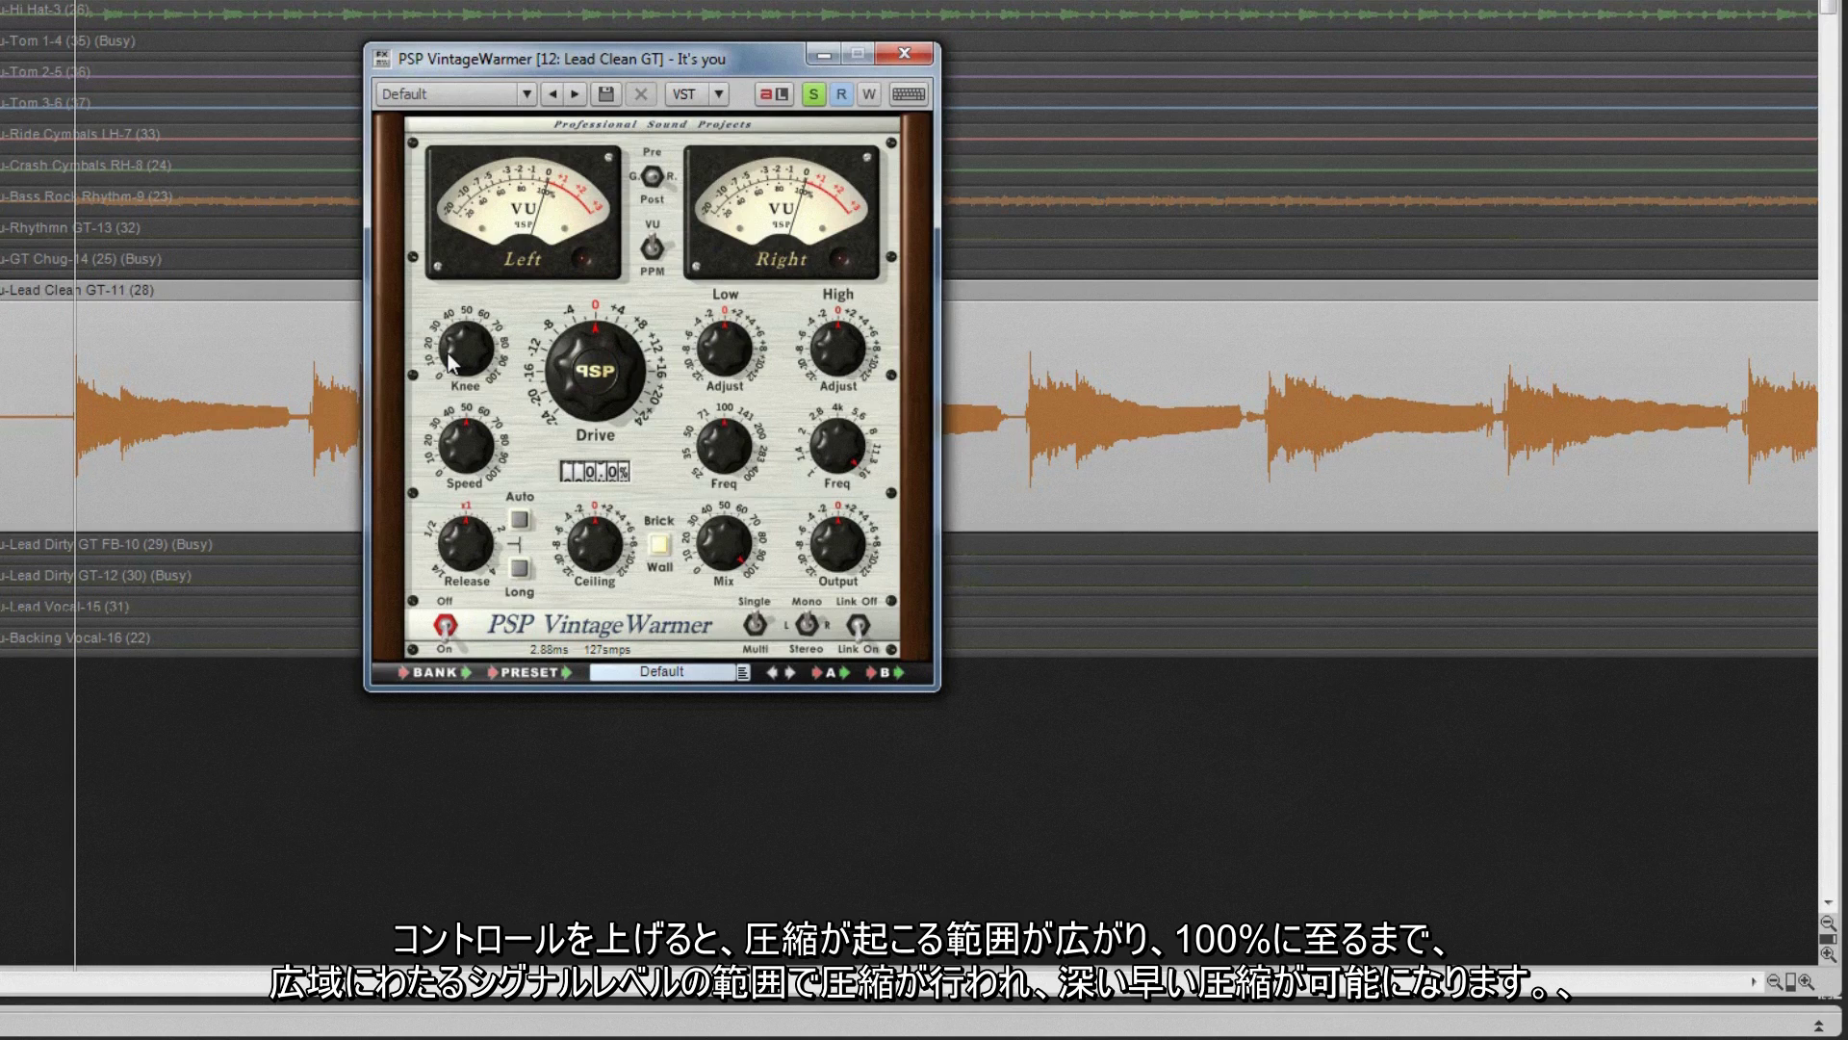
left_click_drag(597, 378, 586, 337)
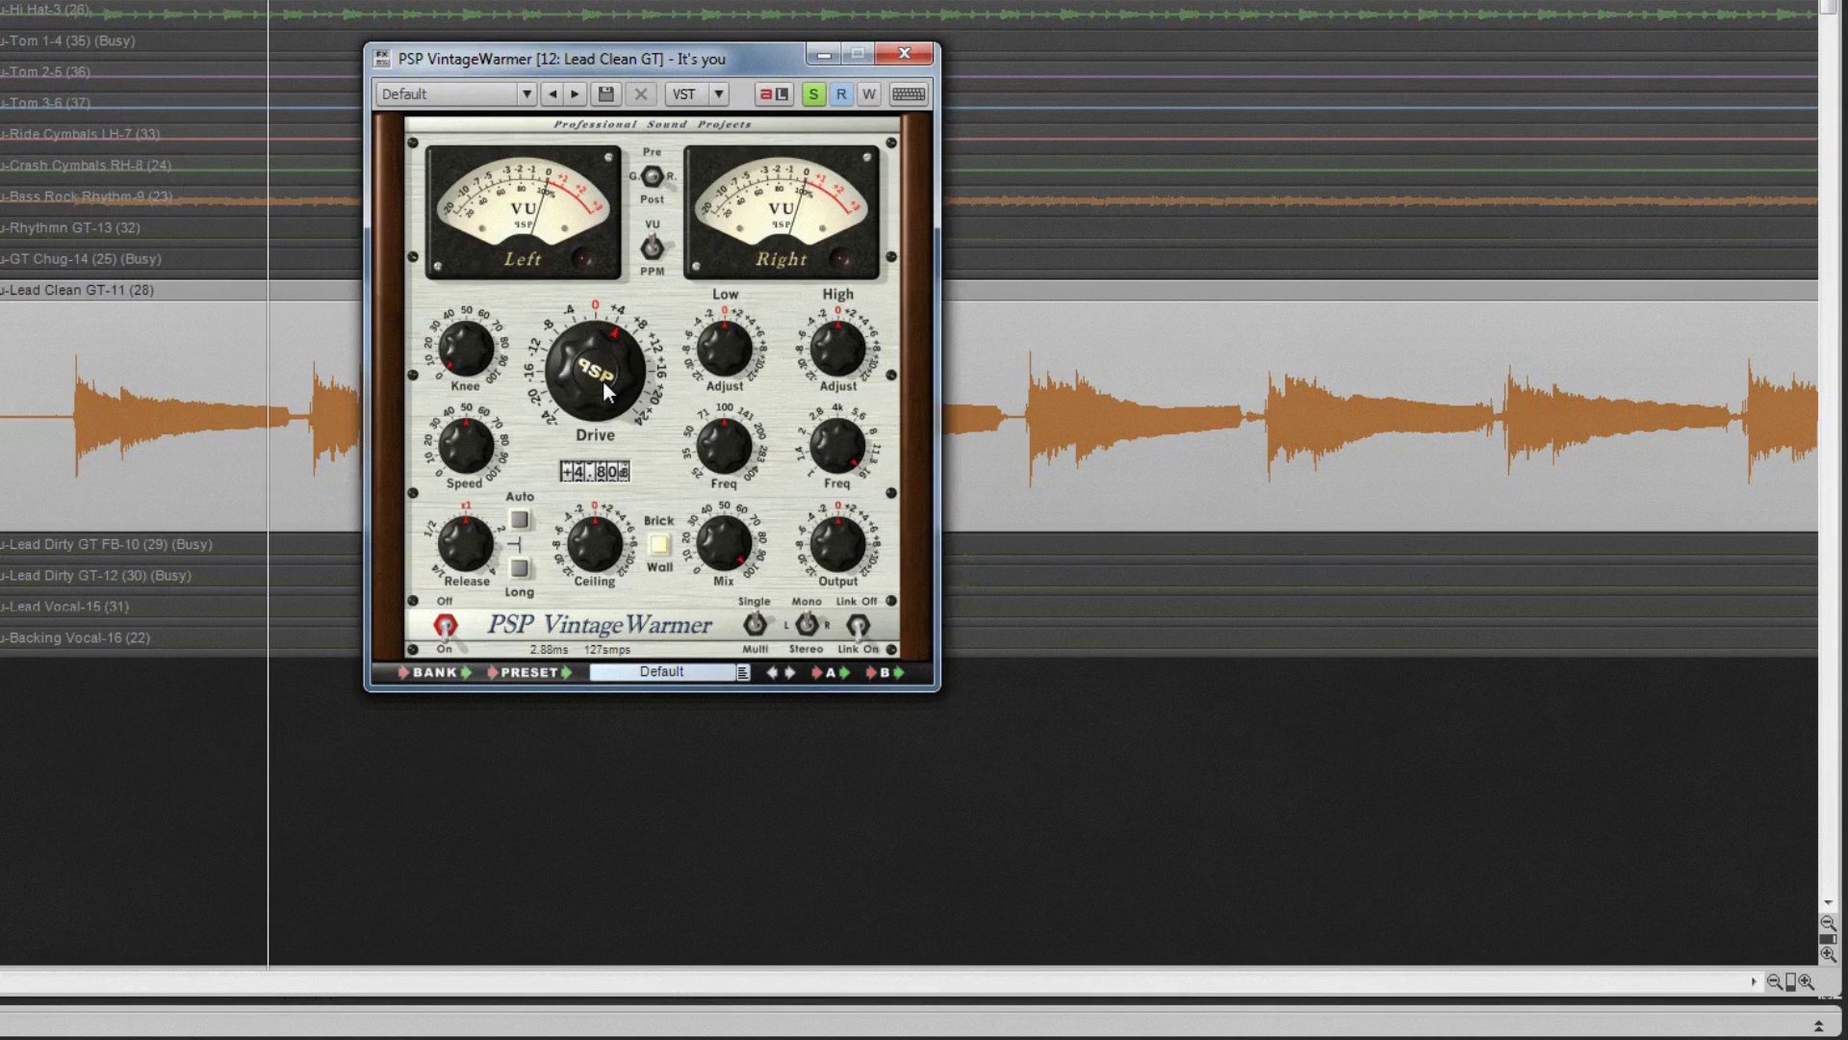
left_click_drag(603, 379, 598, 365)
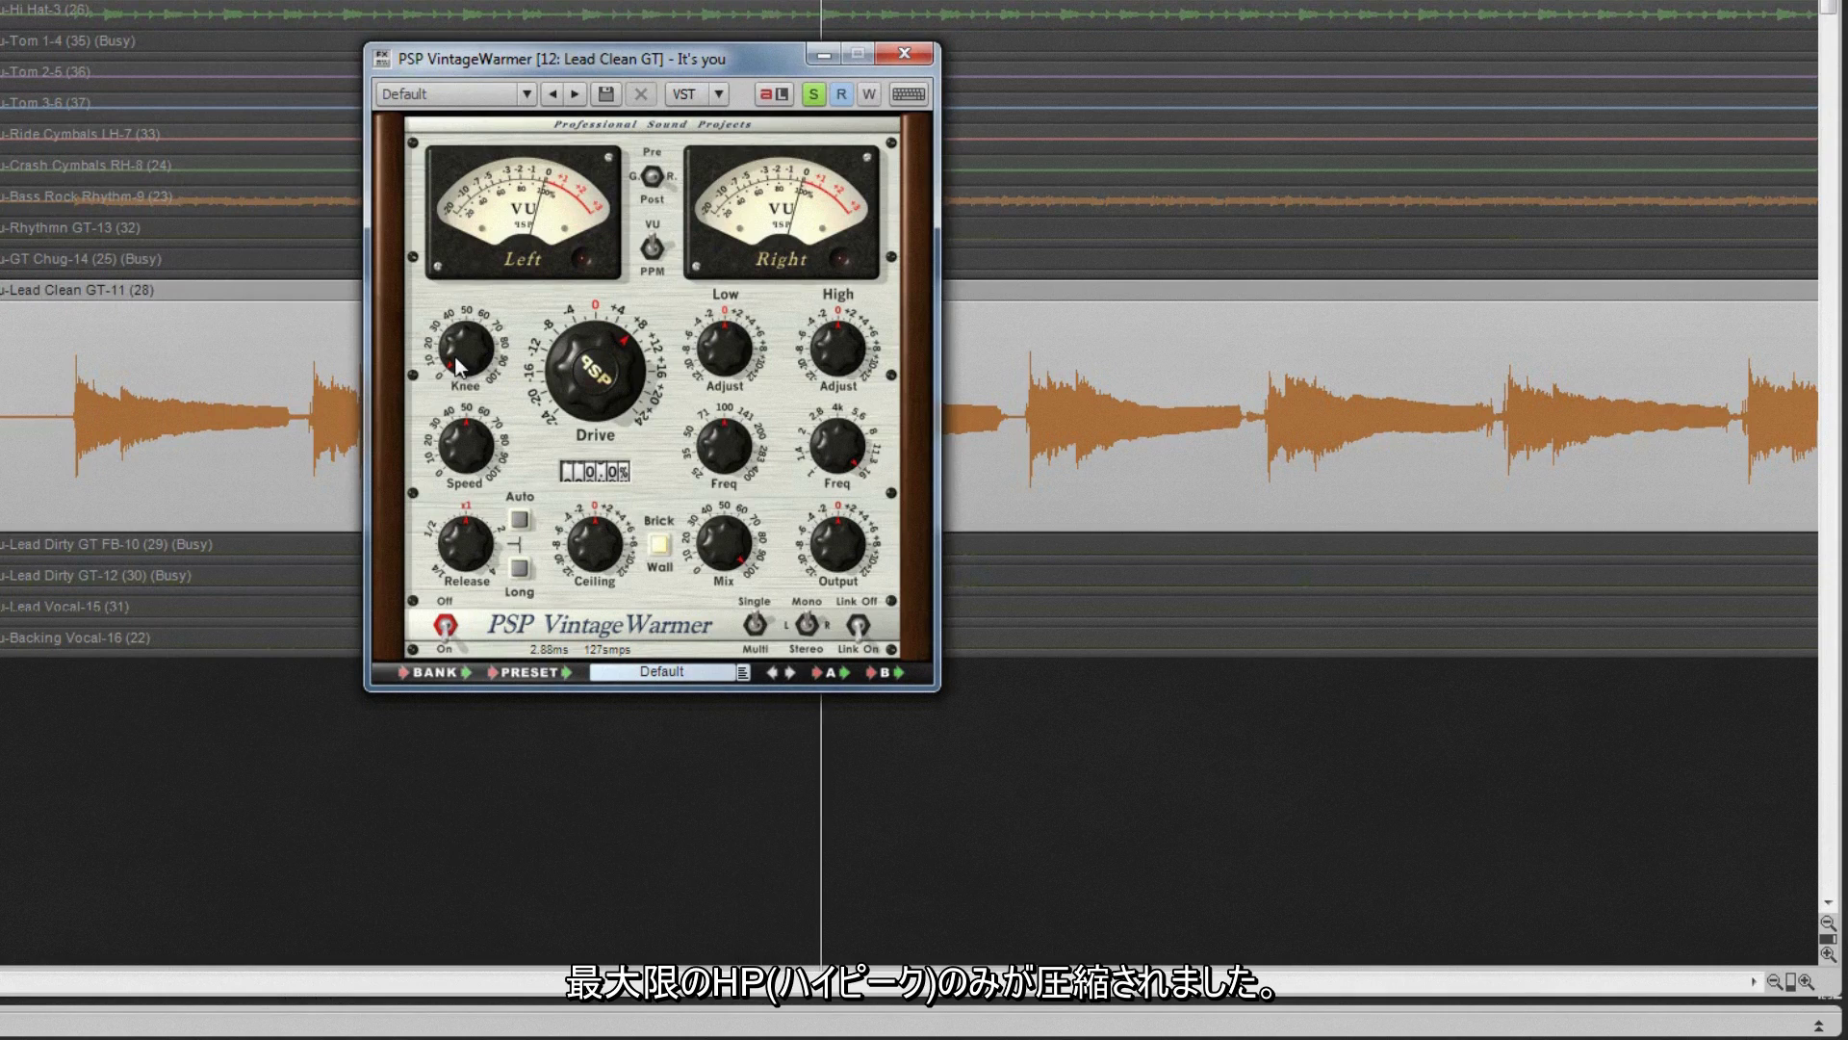
left_click_drag(455, 358, 448, 267)
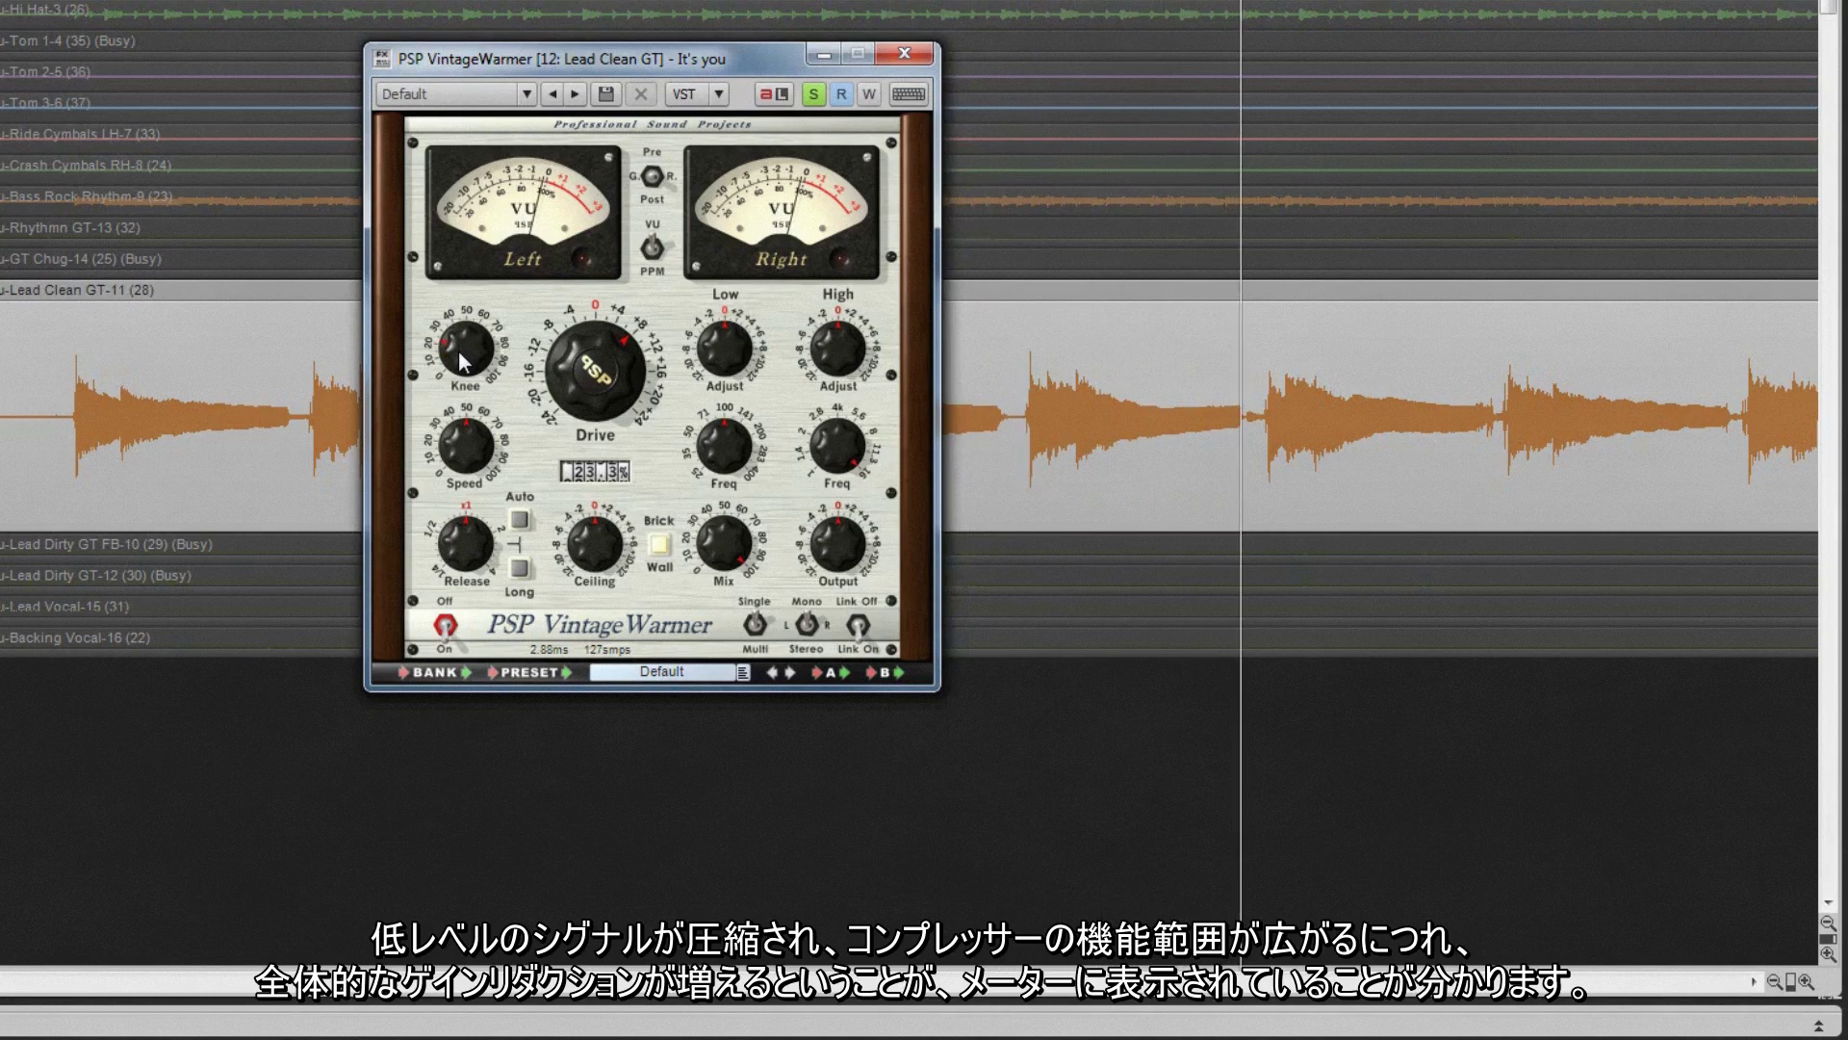
left_click_drag(461, 361, 463, 13)
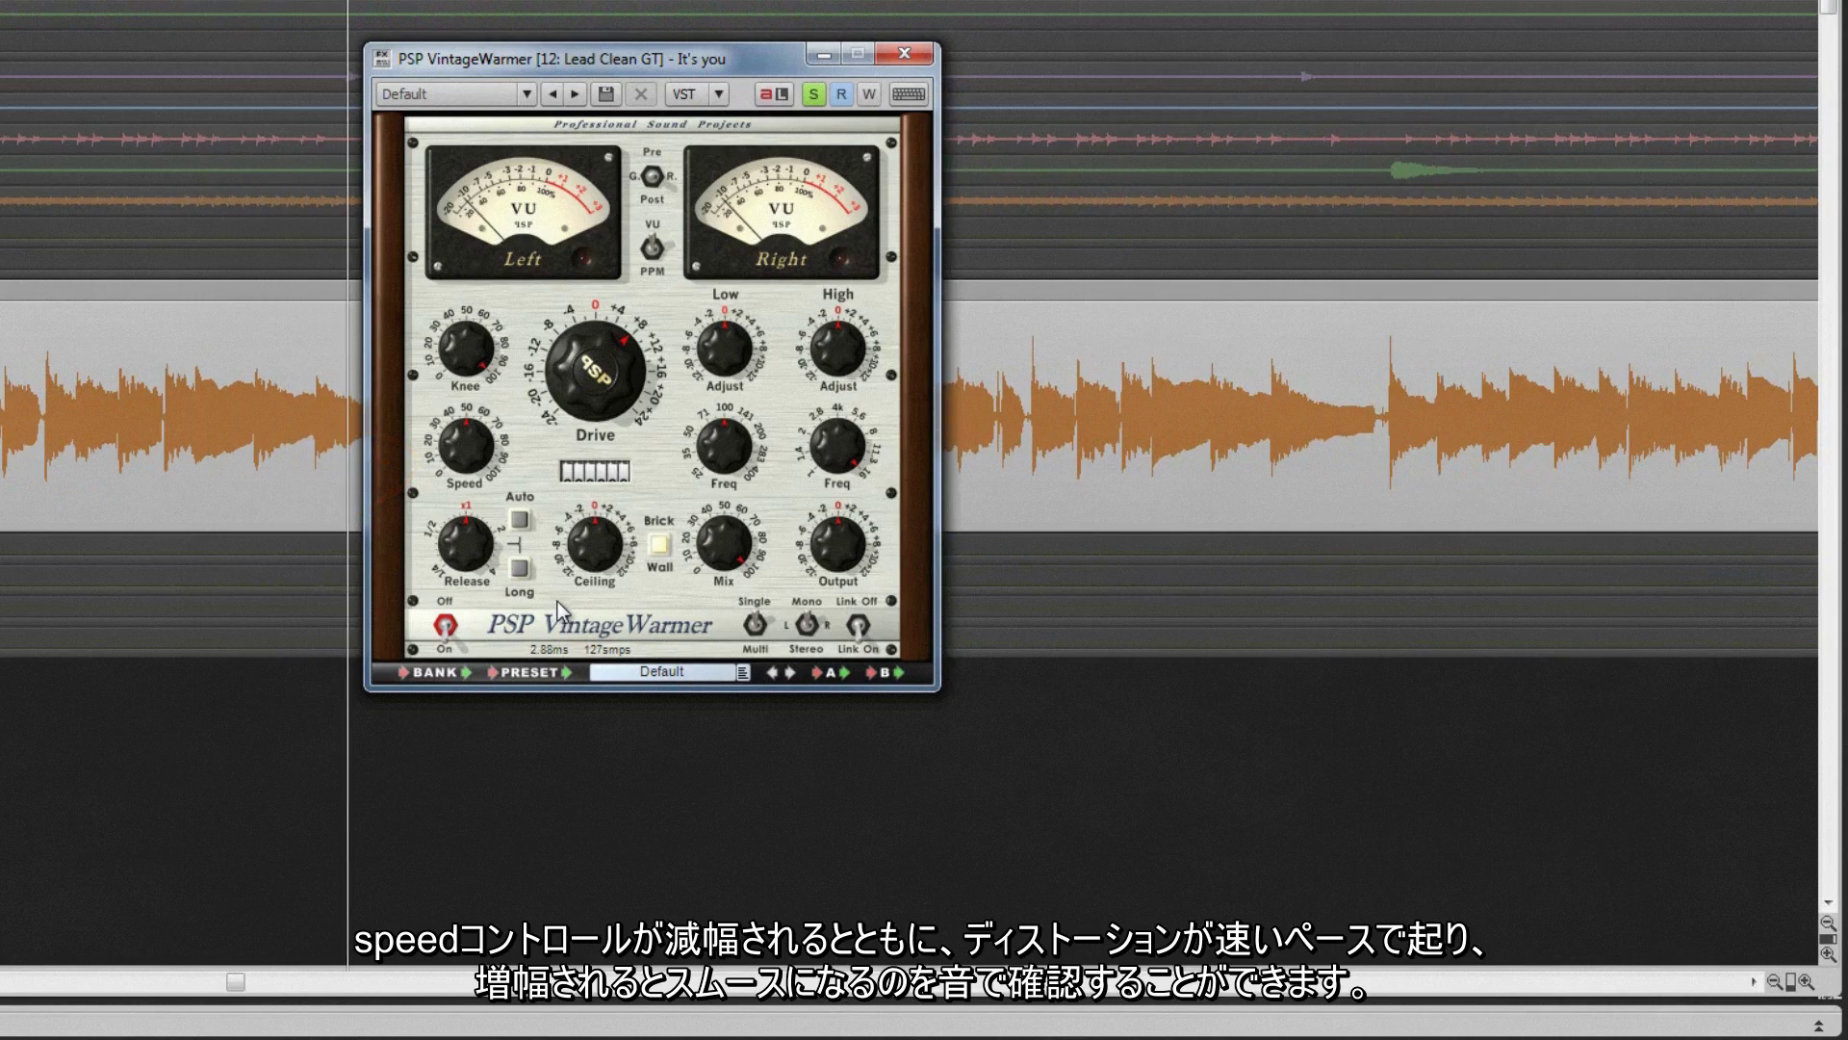
- Lower the compressor Speed knob from 50.0% to about 19.3%
mouse_move(467, 445)
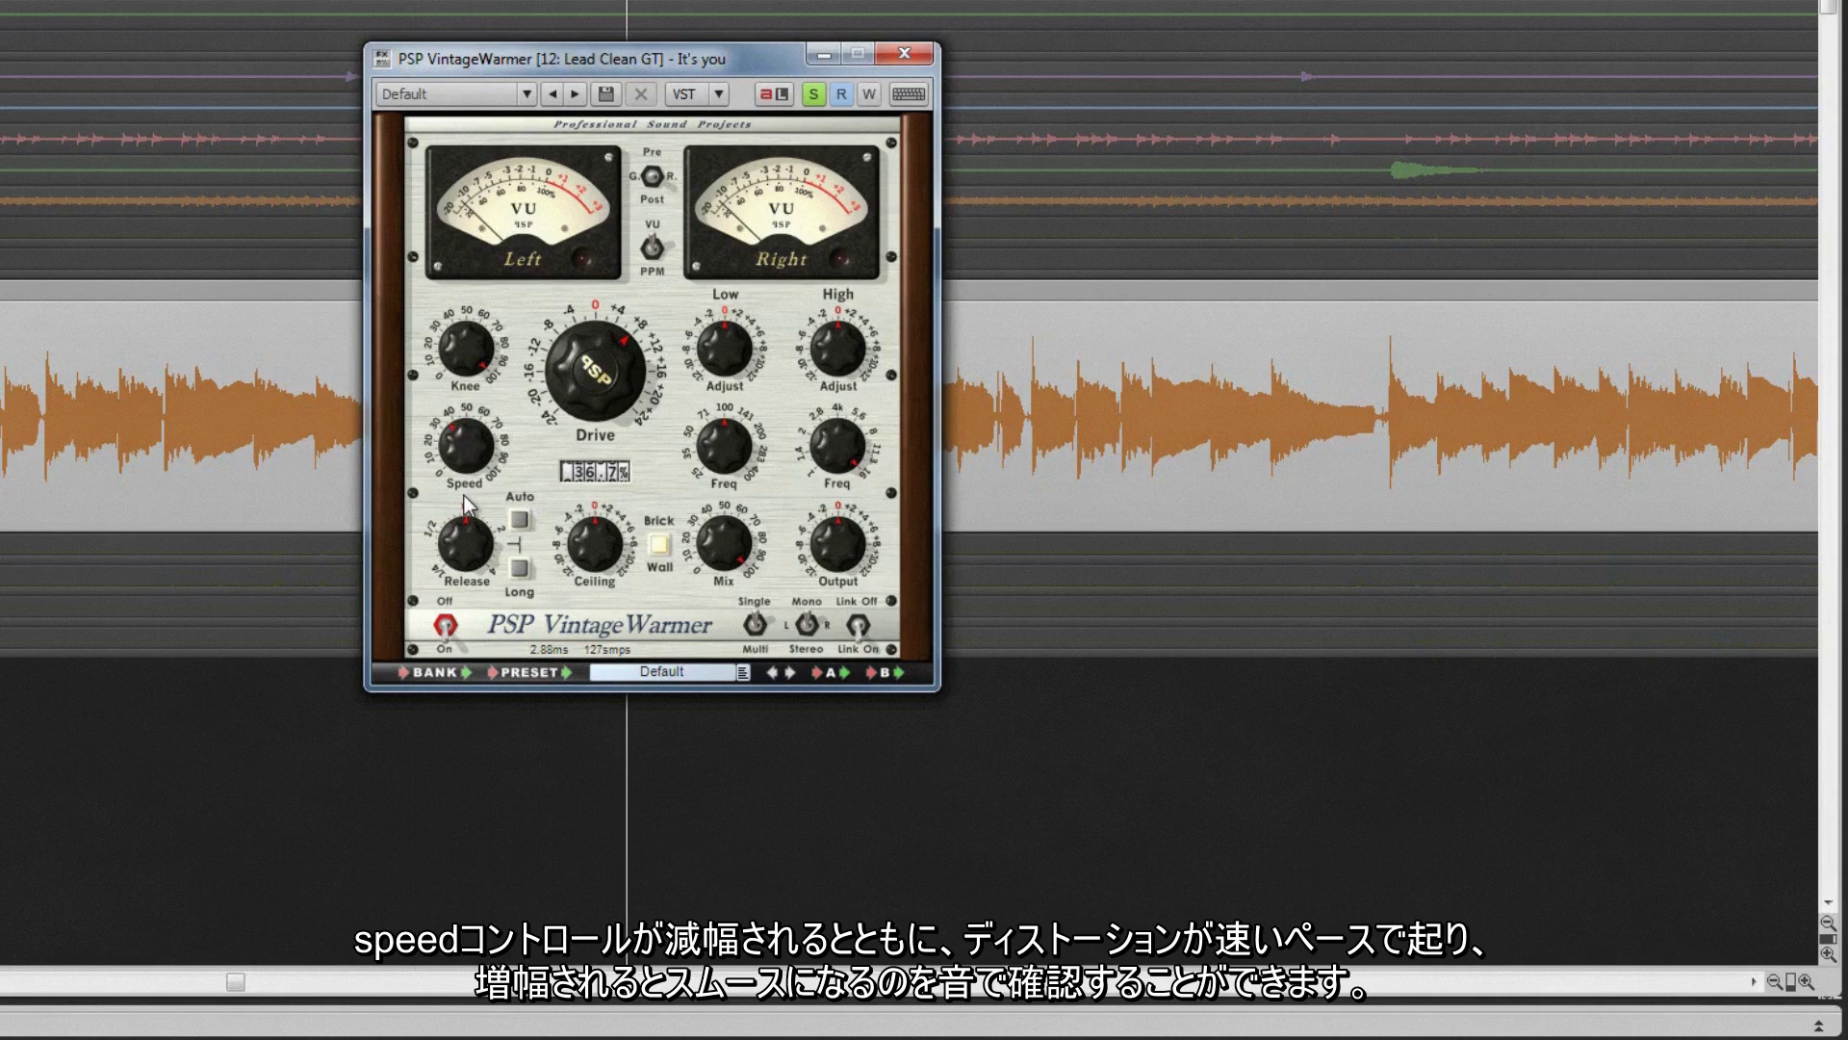
left_click_drag(469, 445, 436, 211)
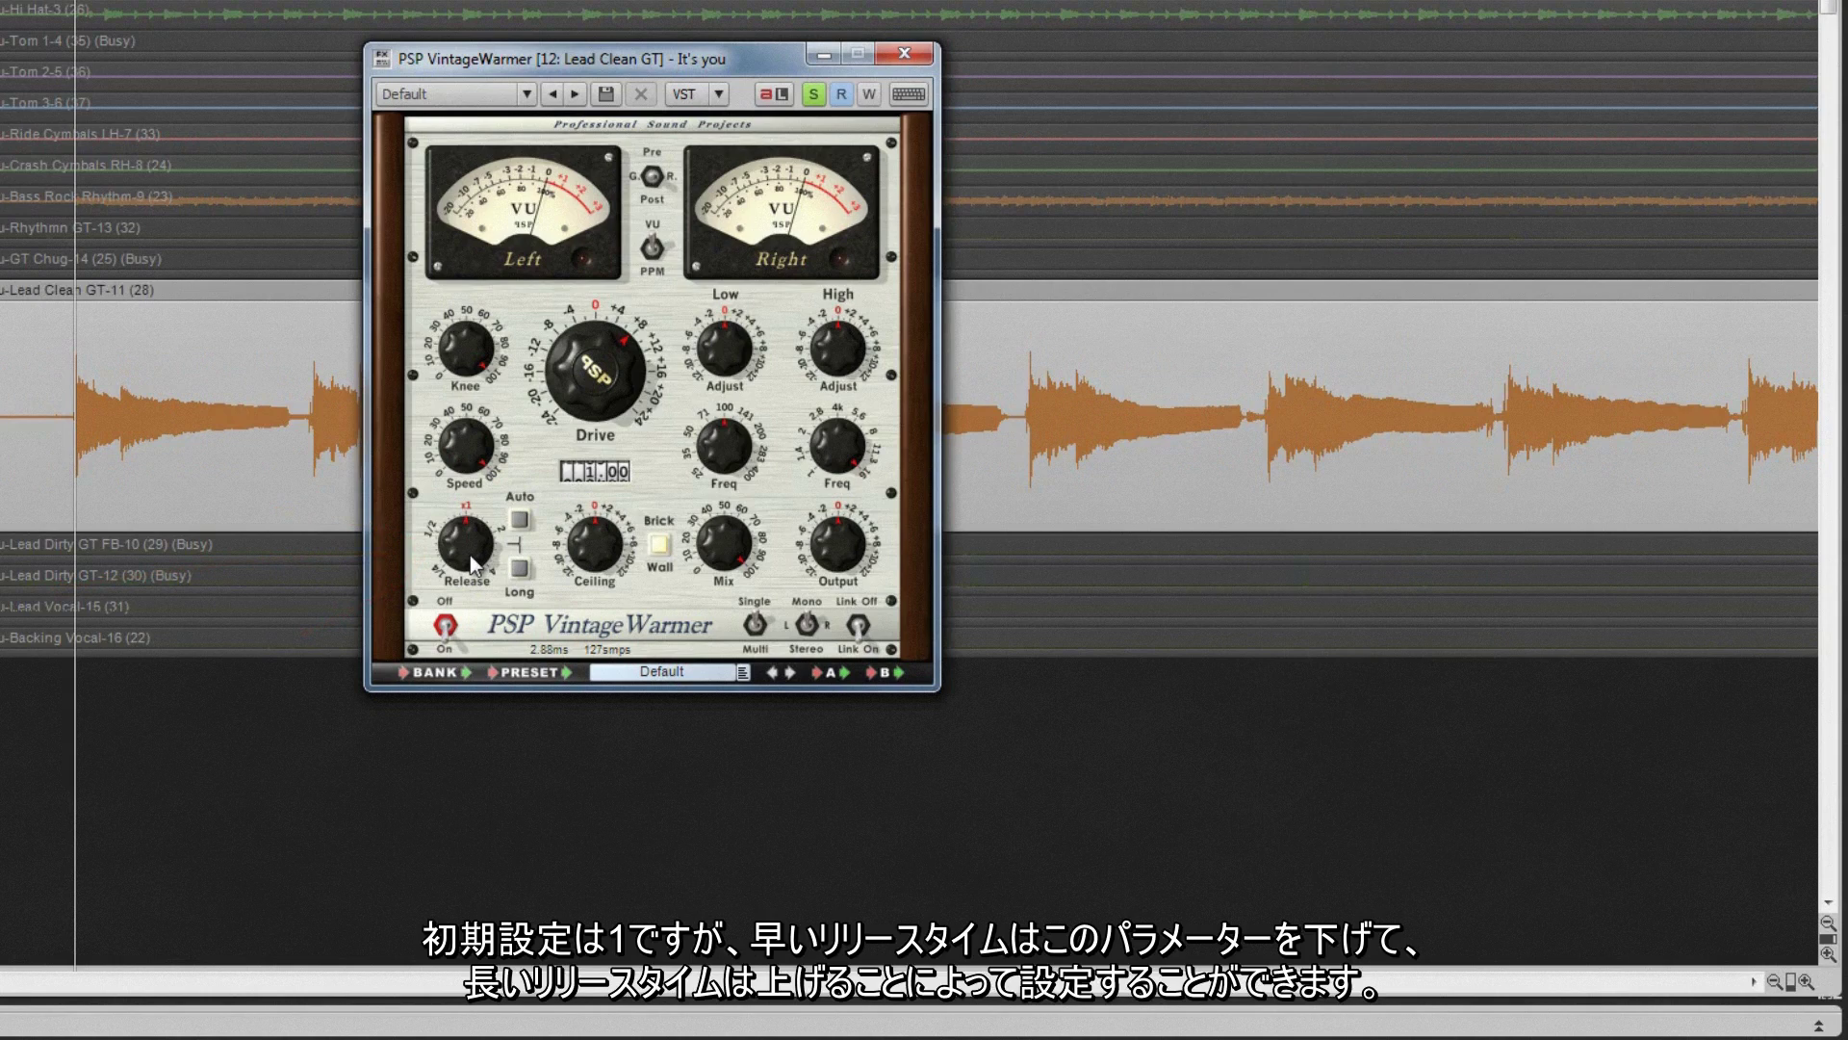
- Cut the Release multiplier from 1.55 to 0.88, then toggle Long release on and off twice, leaving it off
left_click_drag(445, 468, 458, 581)
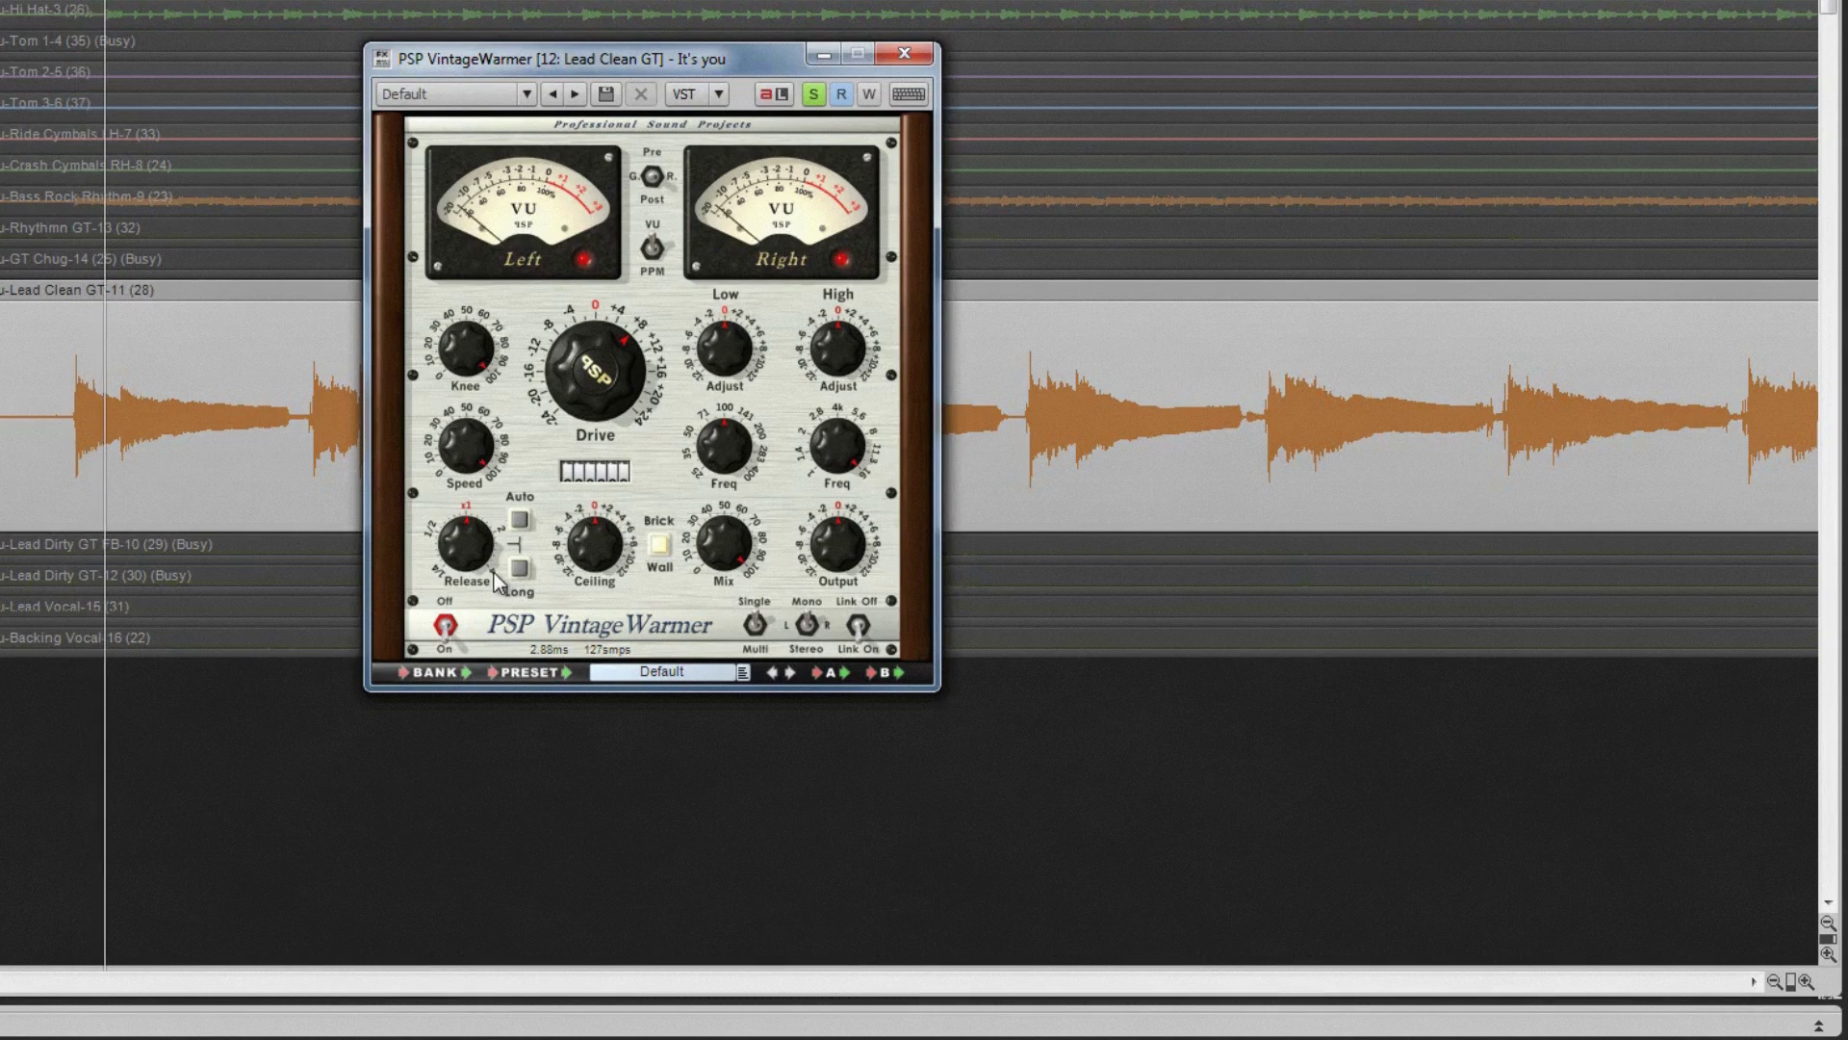
mouse_move(460, 558)
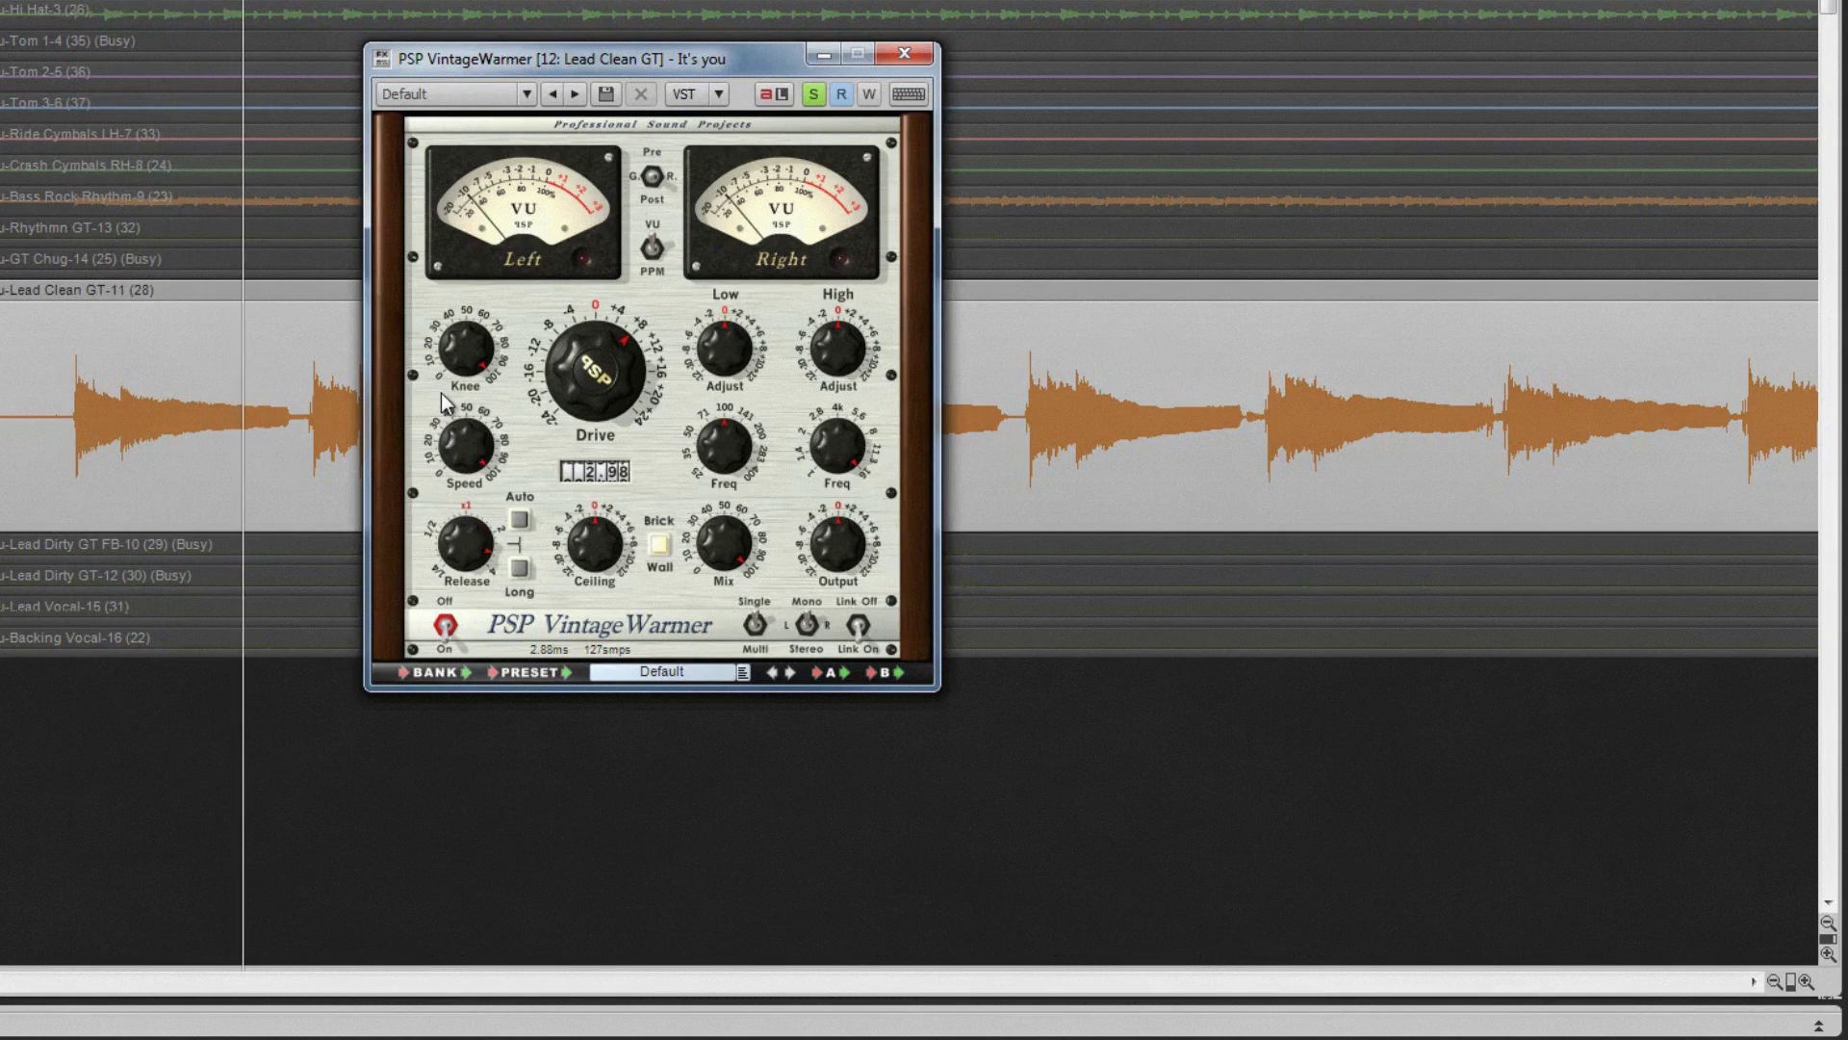
mouse_move(445, 365)
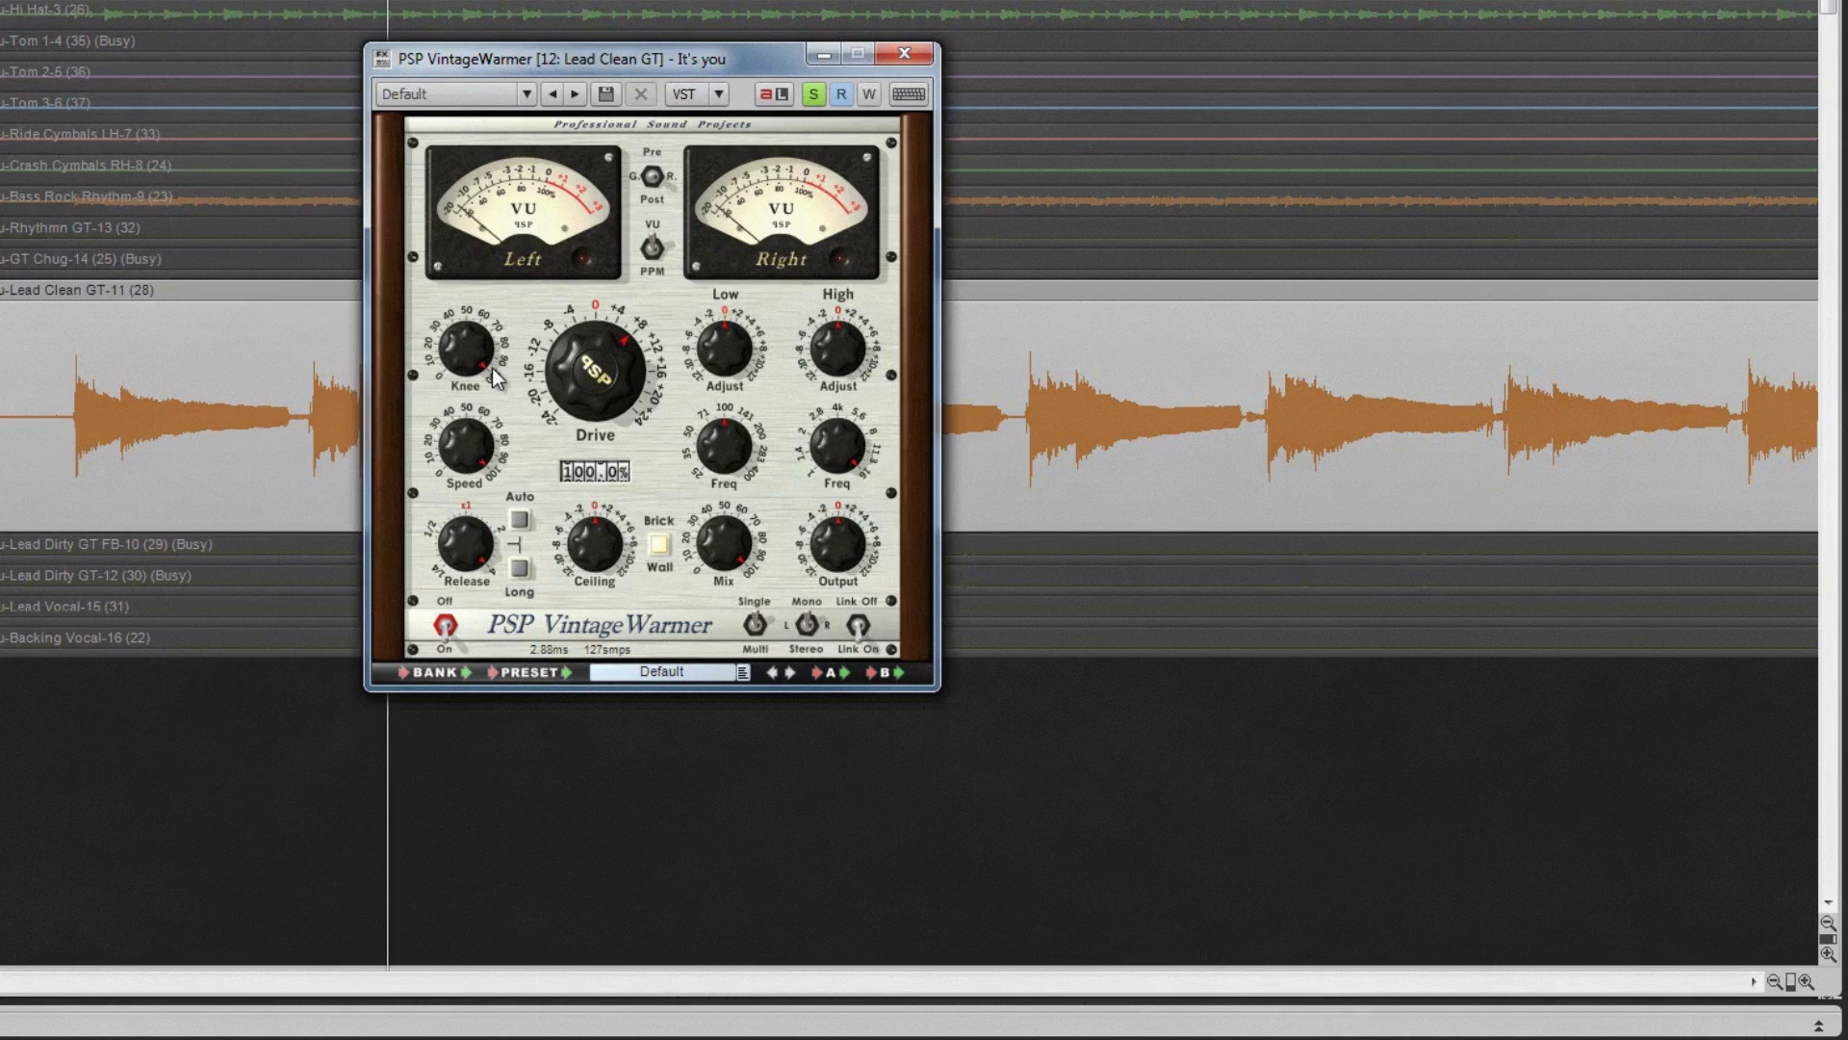
mouse_move(632, 436)
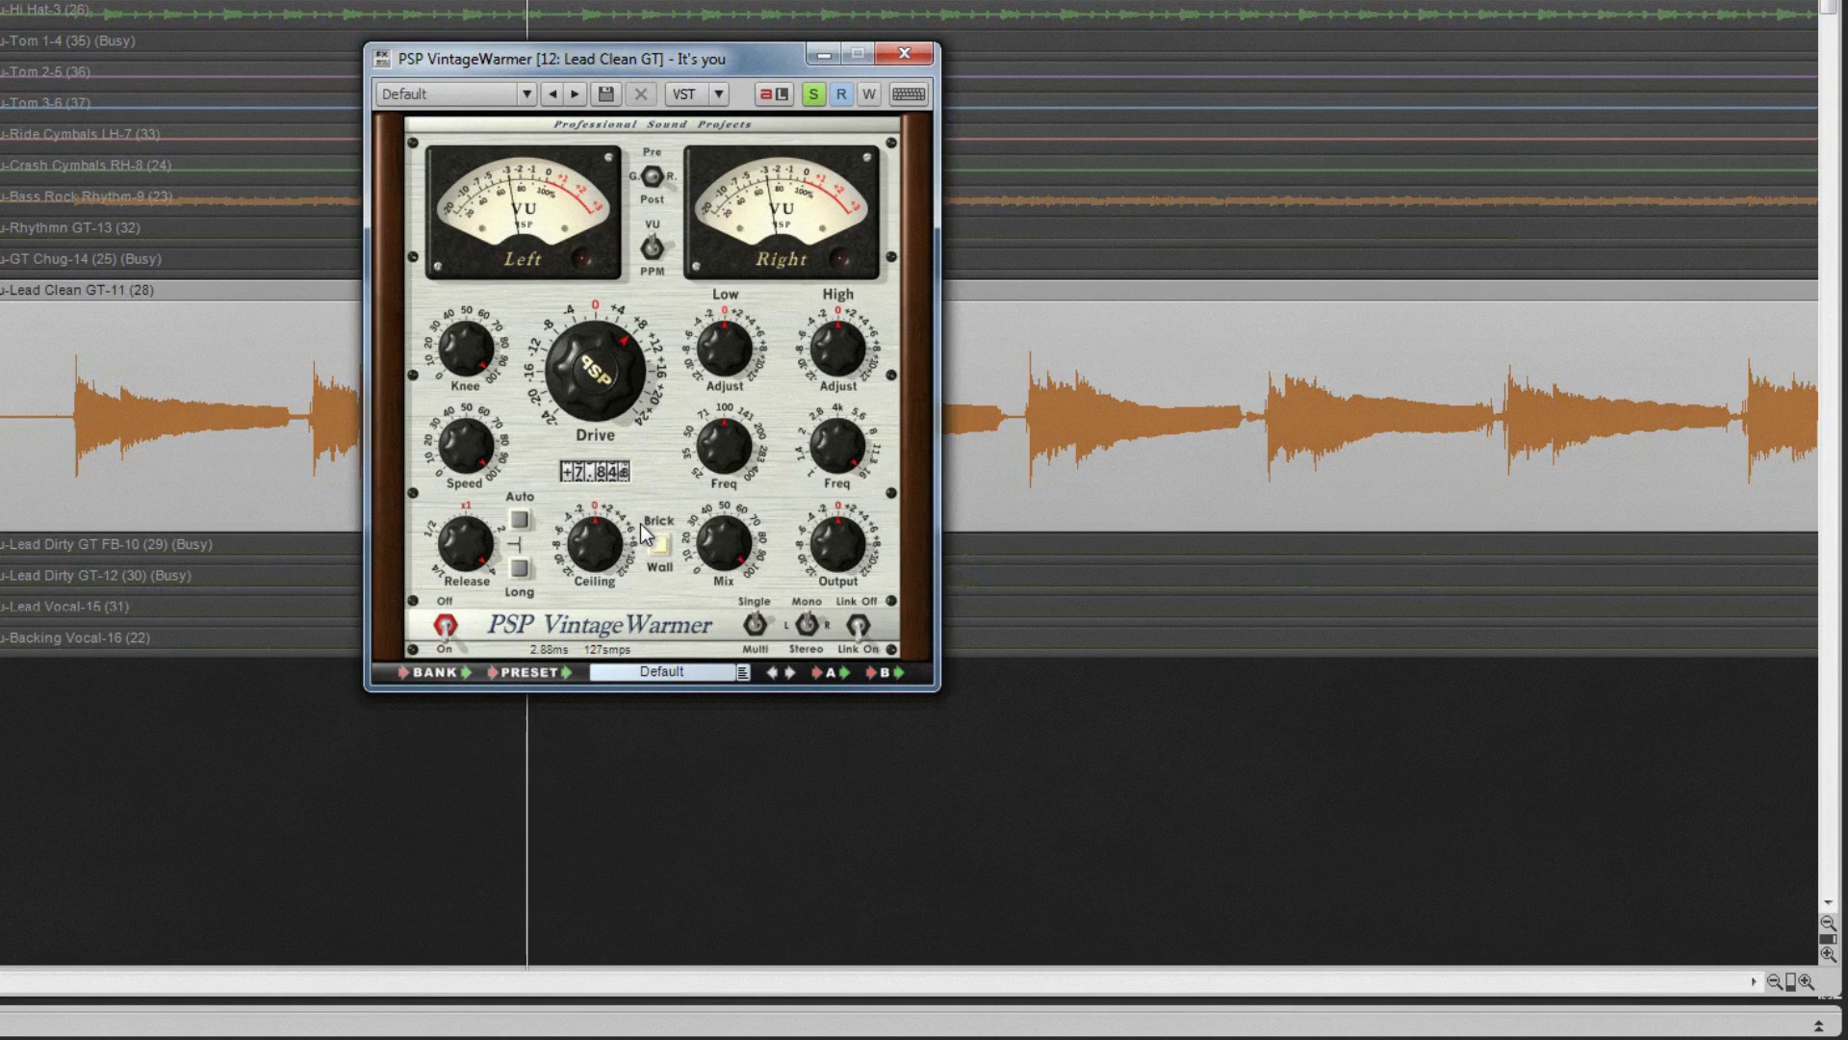
left_click(519, 570)
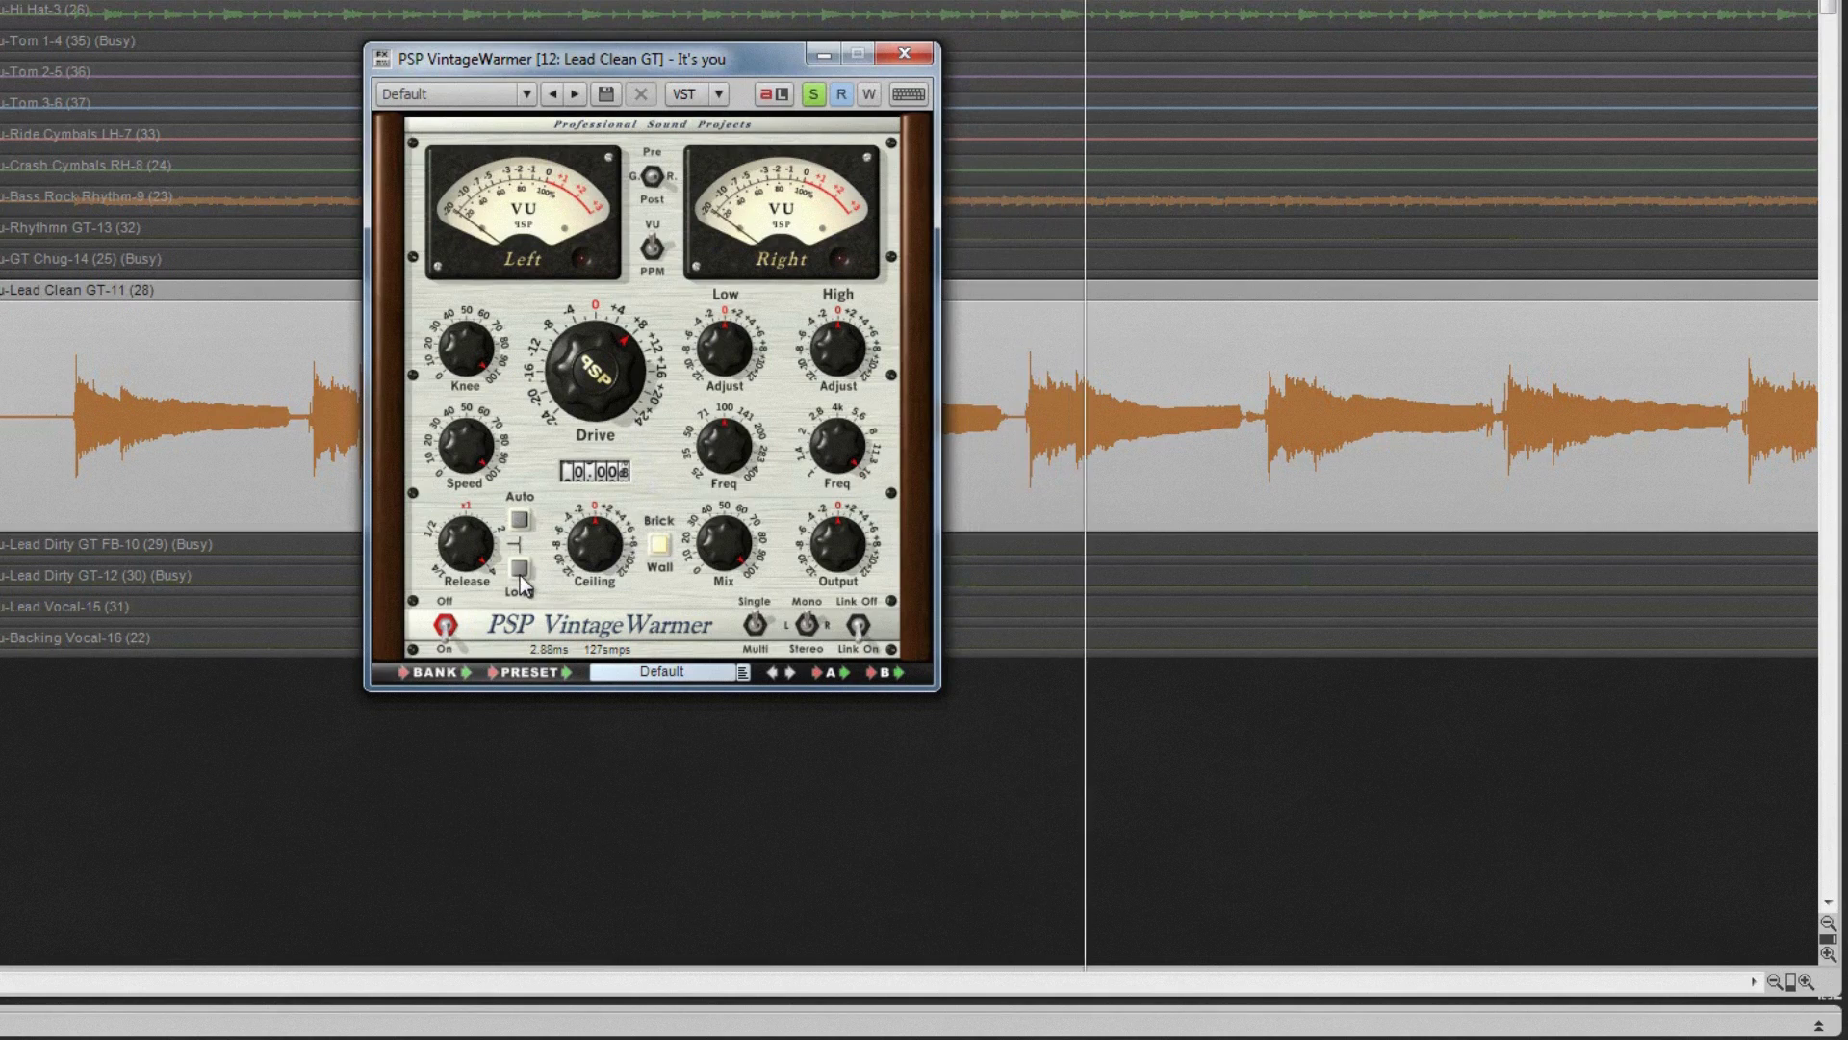
left_click(519, 569)
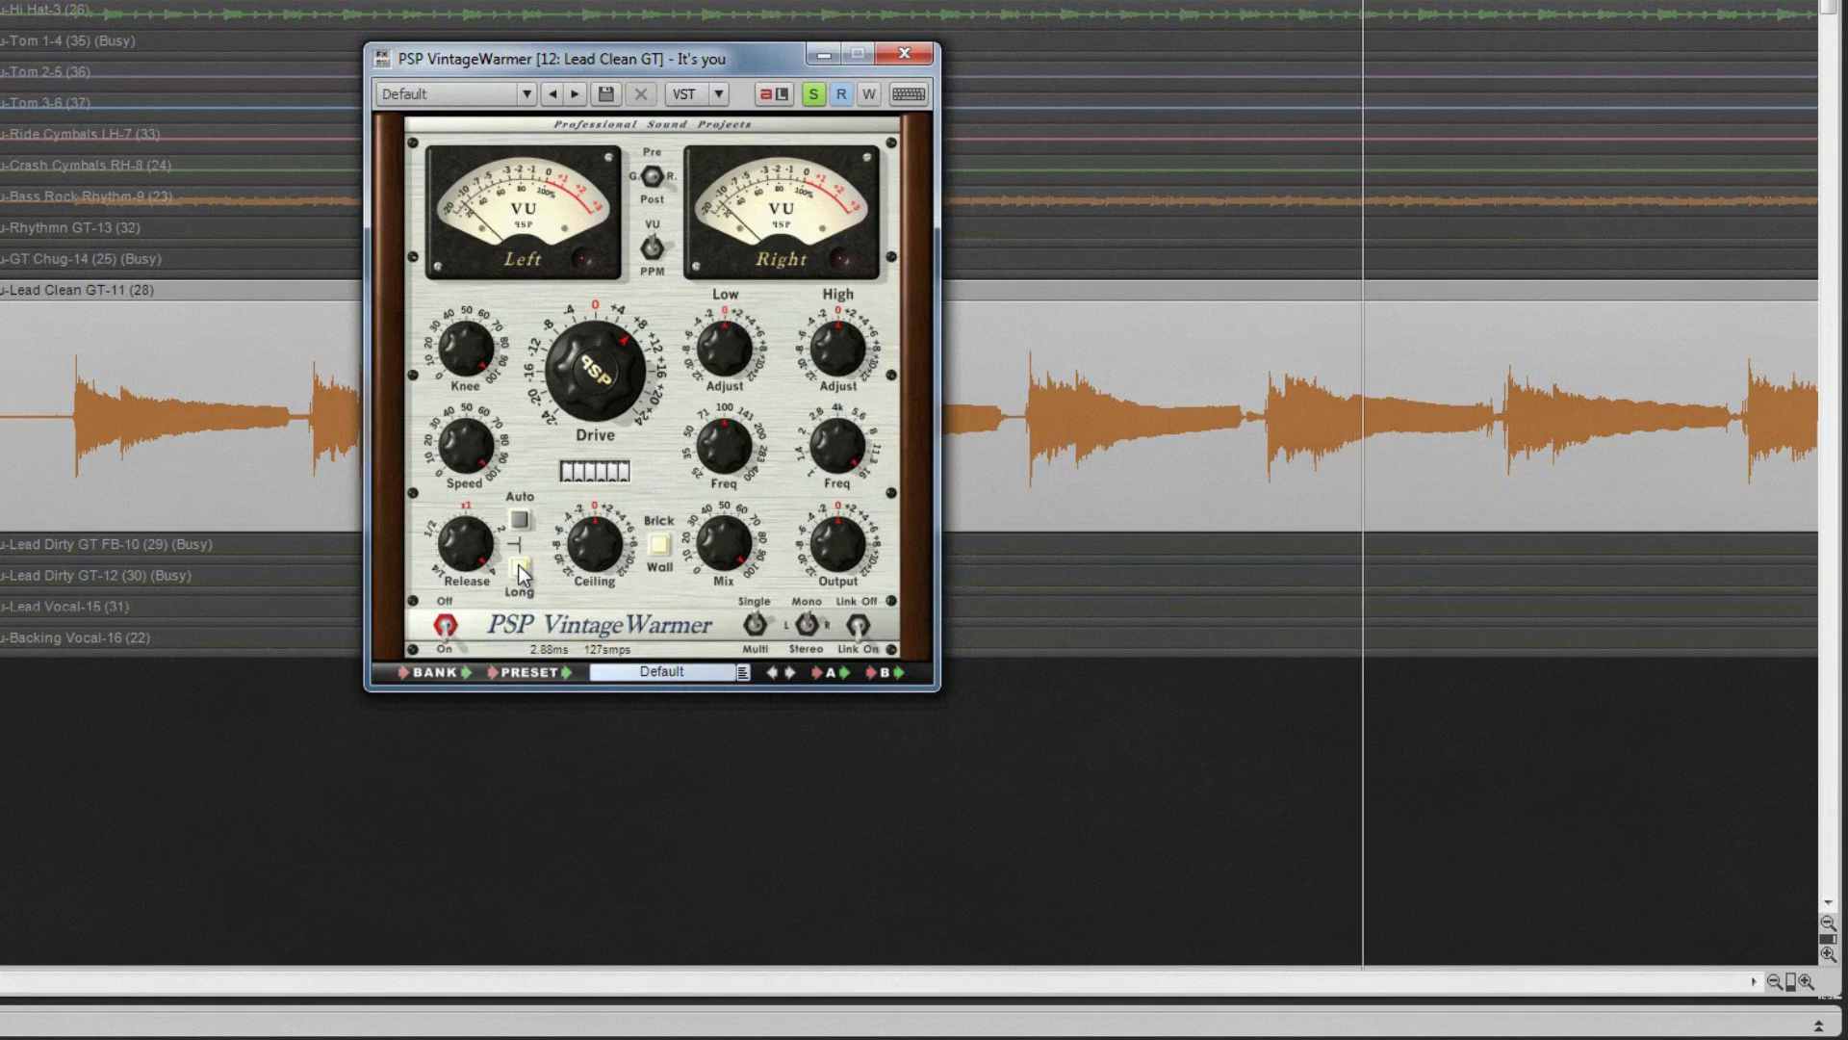
left_click(519, 566)
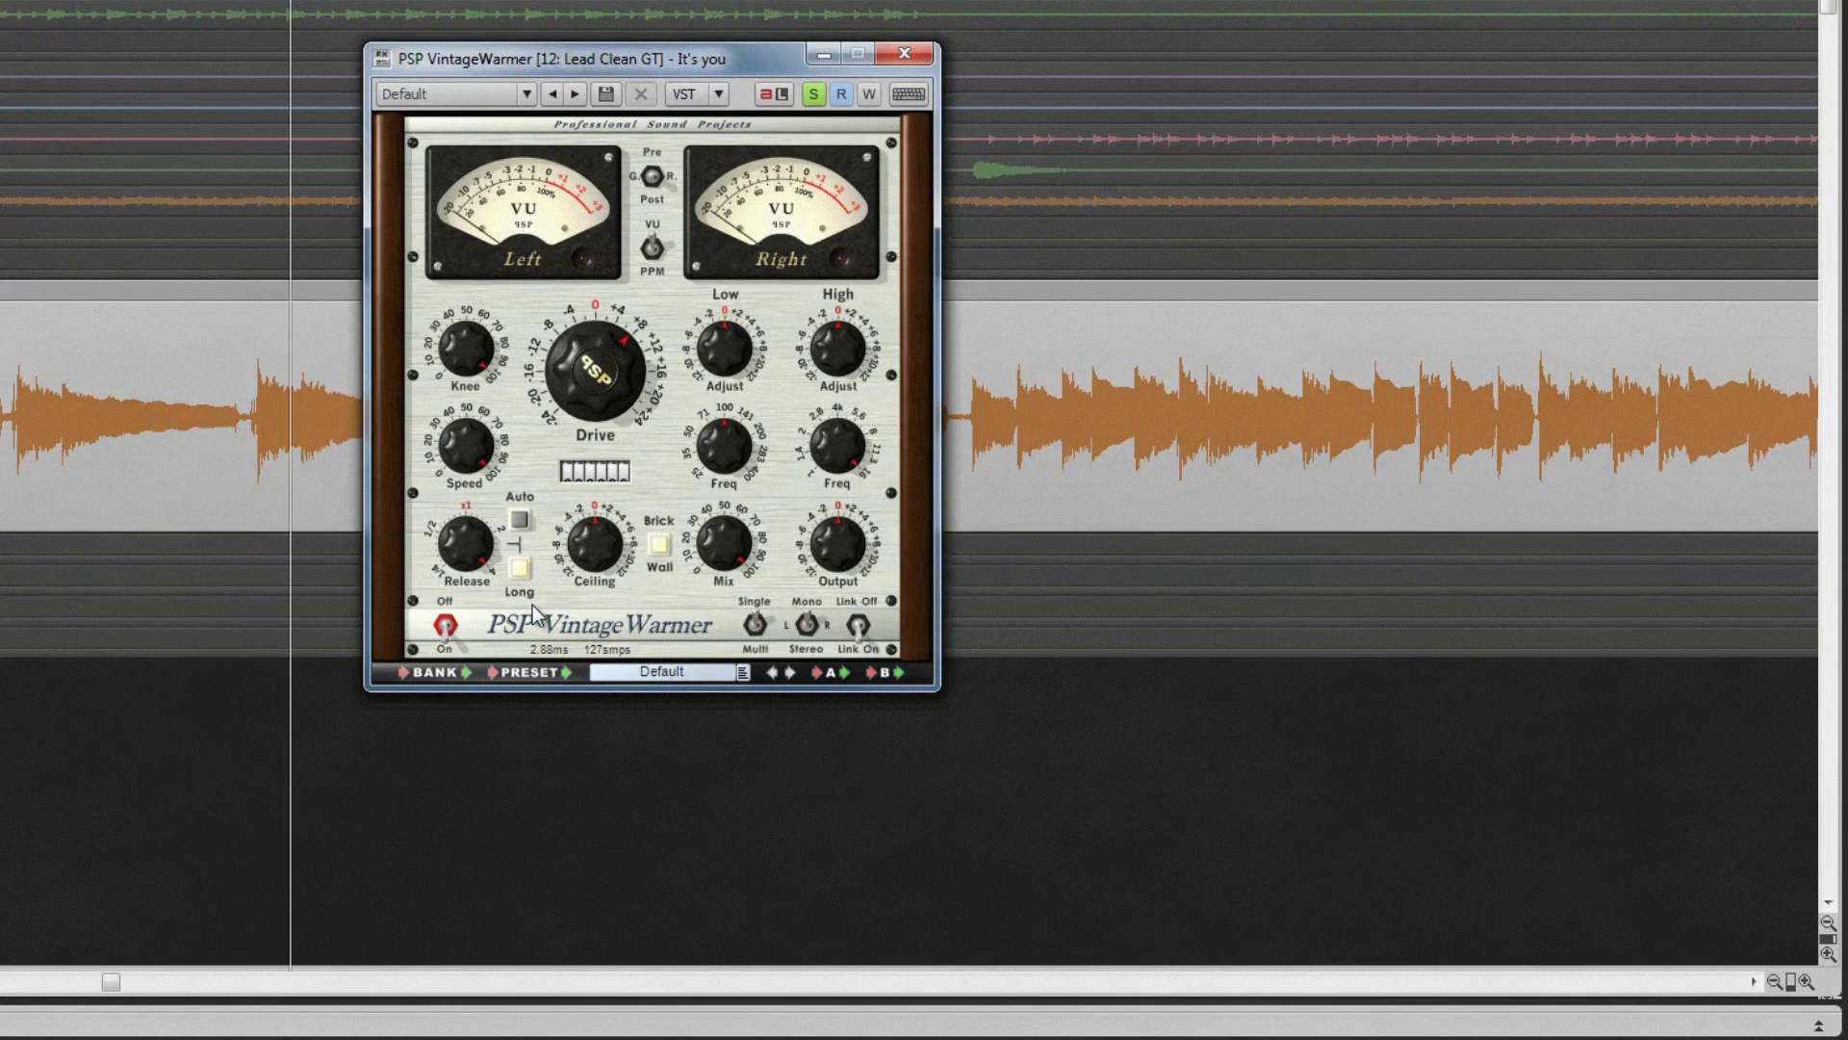
left_click(522, 564)
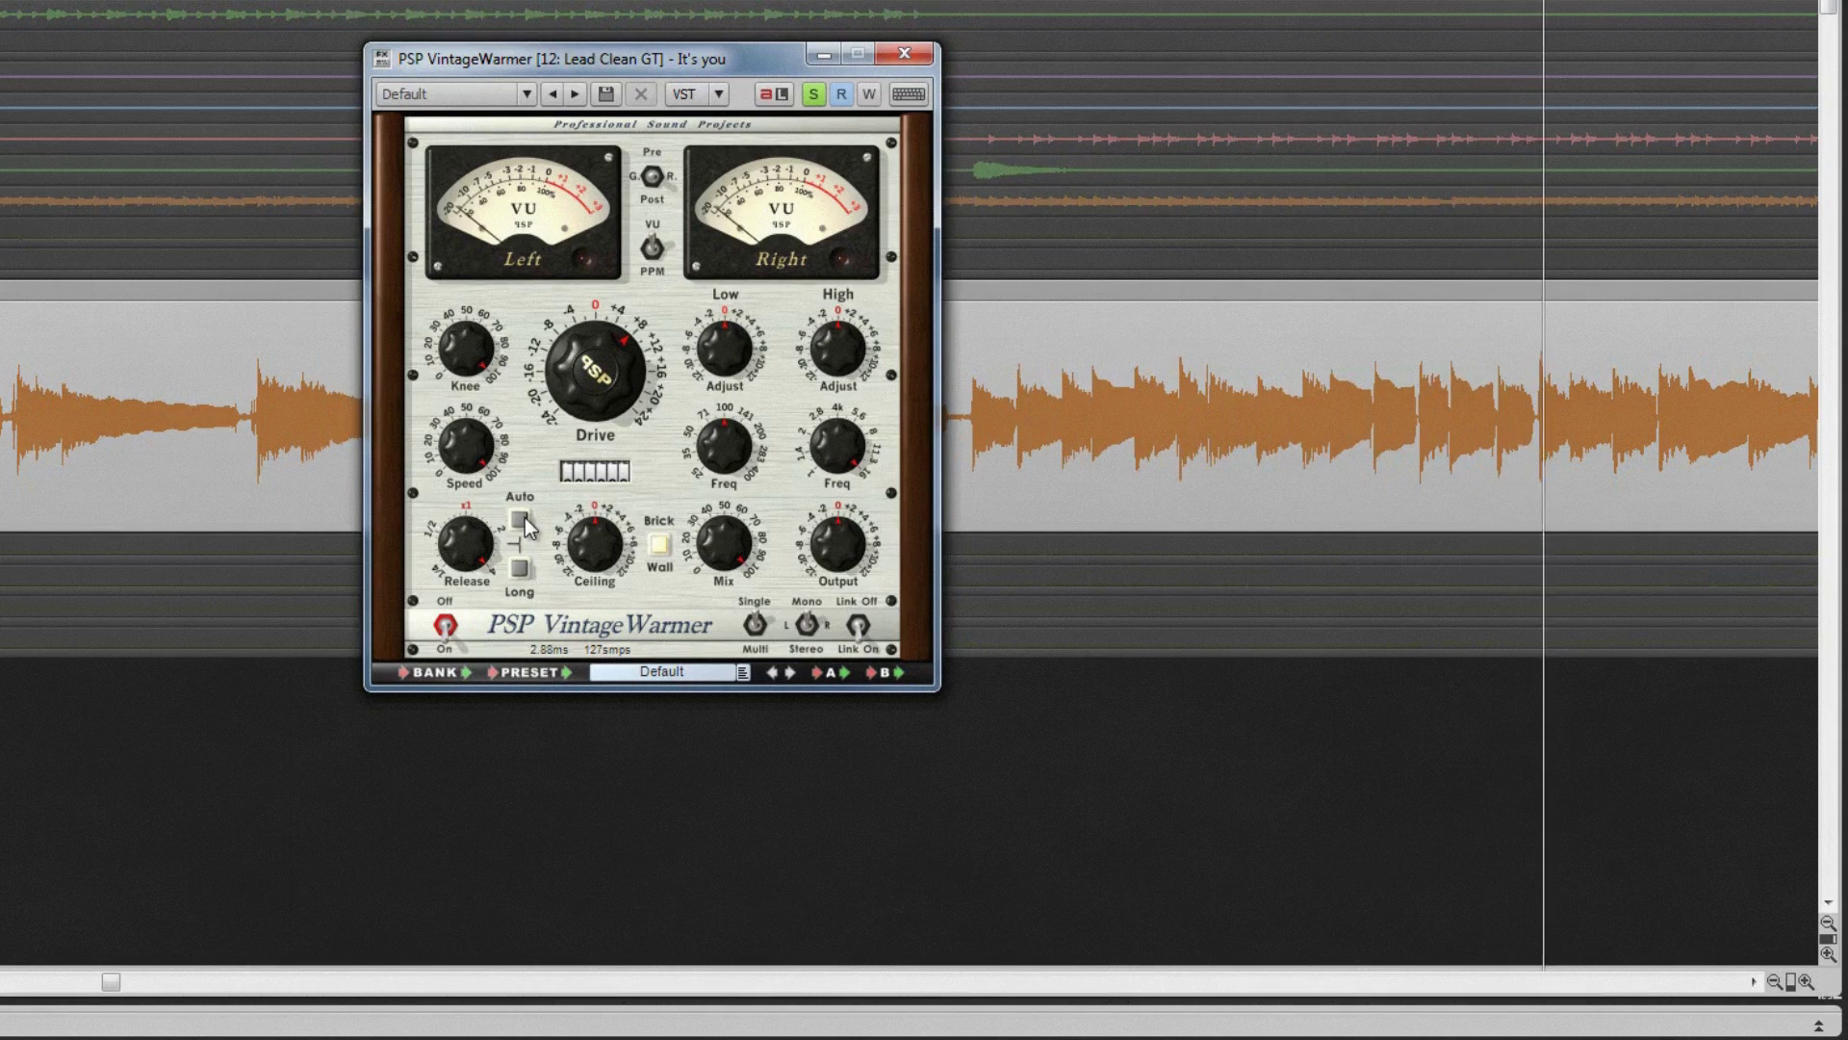
- Turn on the Auto button beside the Release knob
left_click(525, 520)
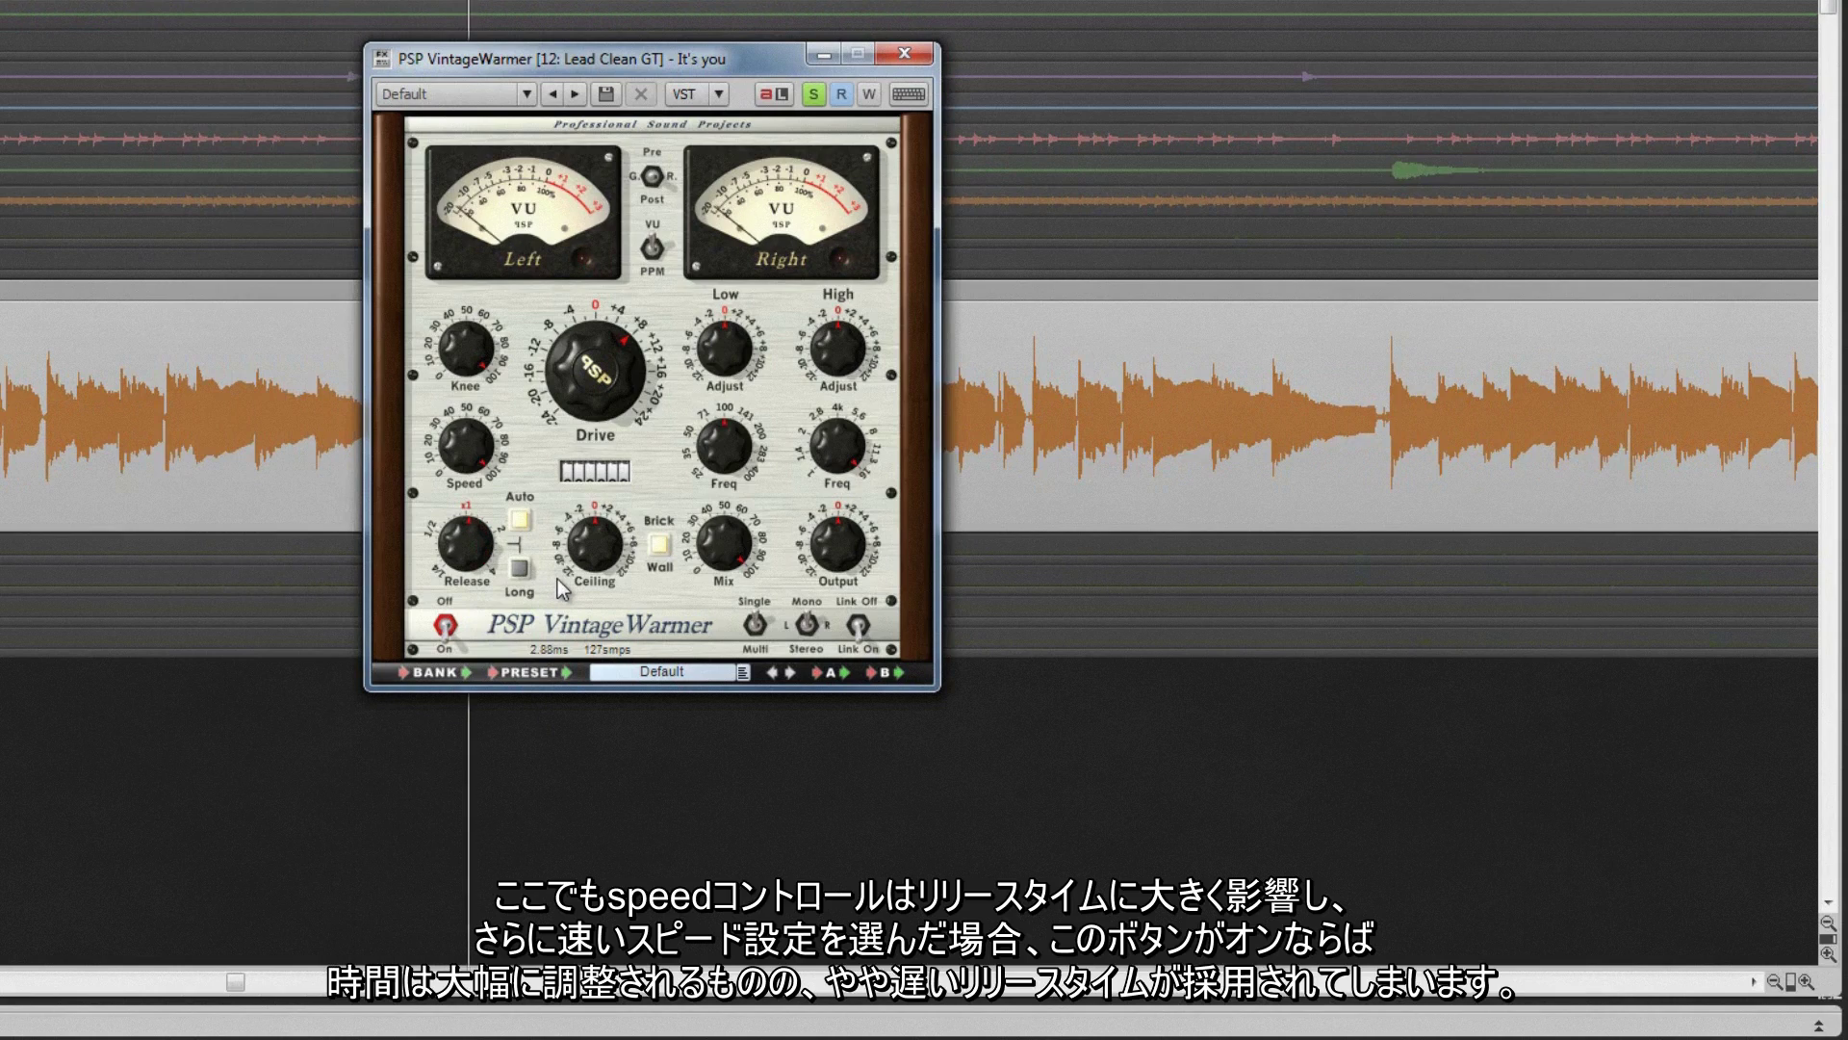
mouse_move(594, 371)
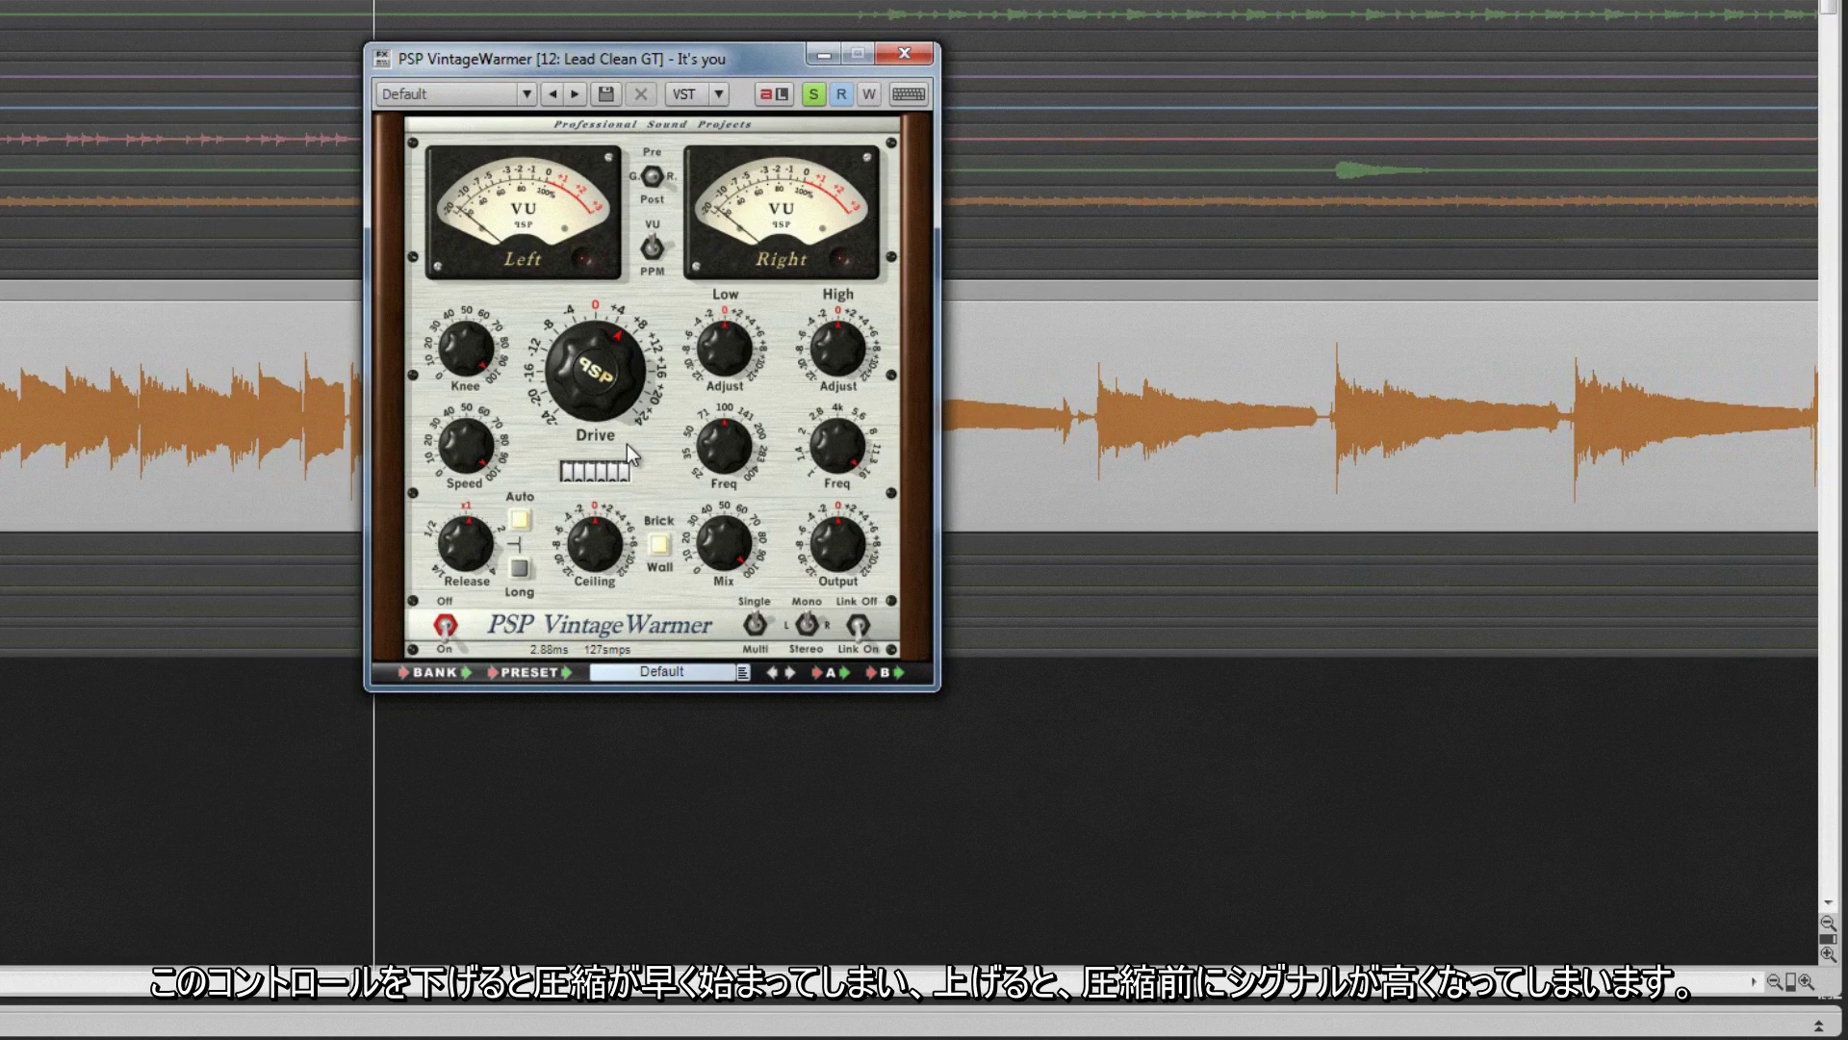
- Drag the Ceiling knob from 0 down to about -5 dB, then back up to about -0.4 dB
mouse_move(598, 526)
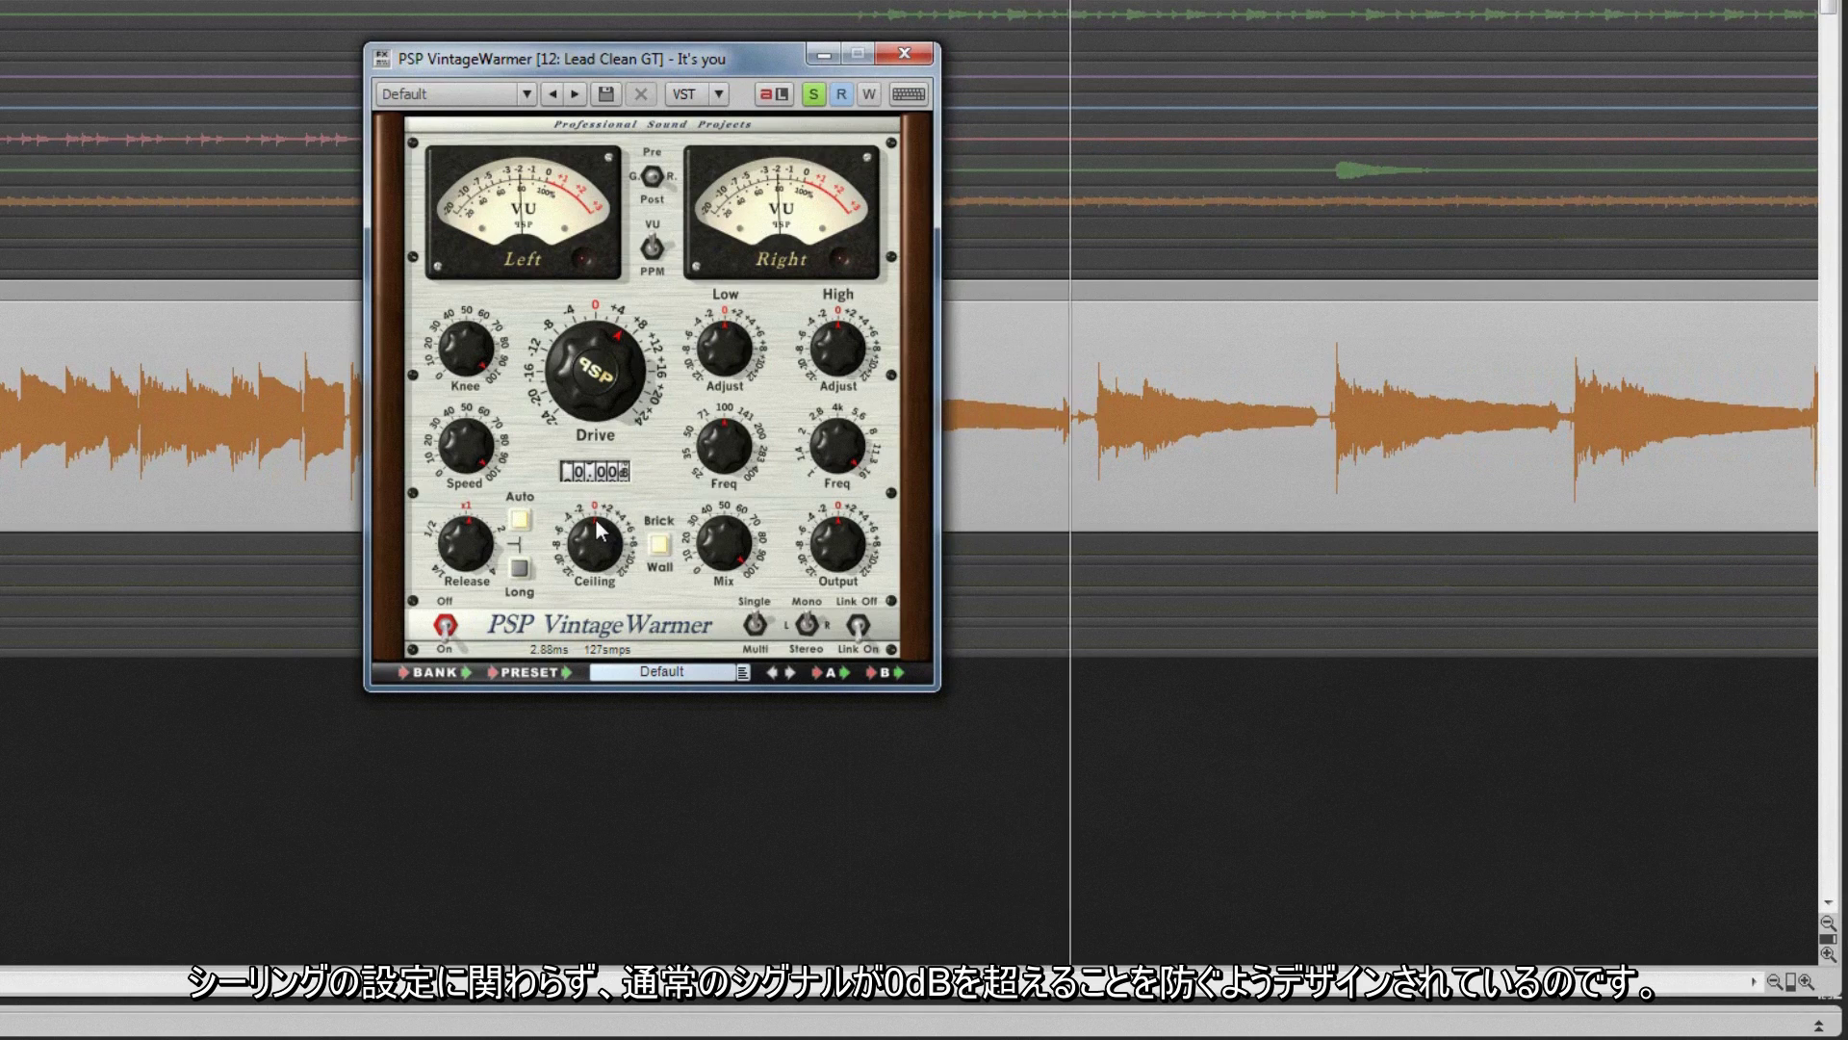
left_click_drag(595, 520, 574, 595)
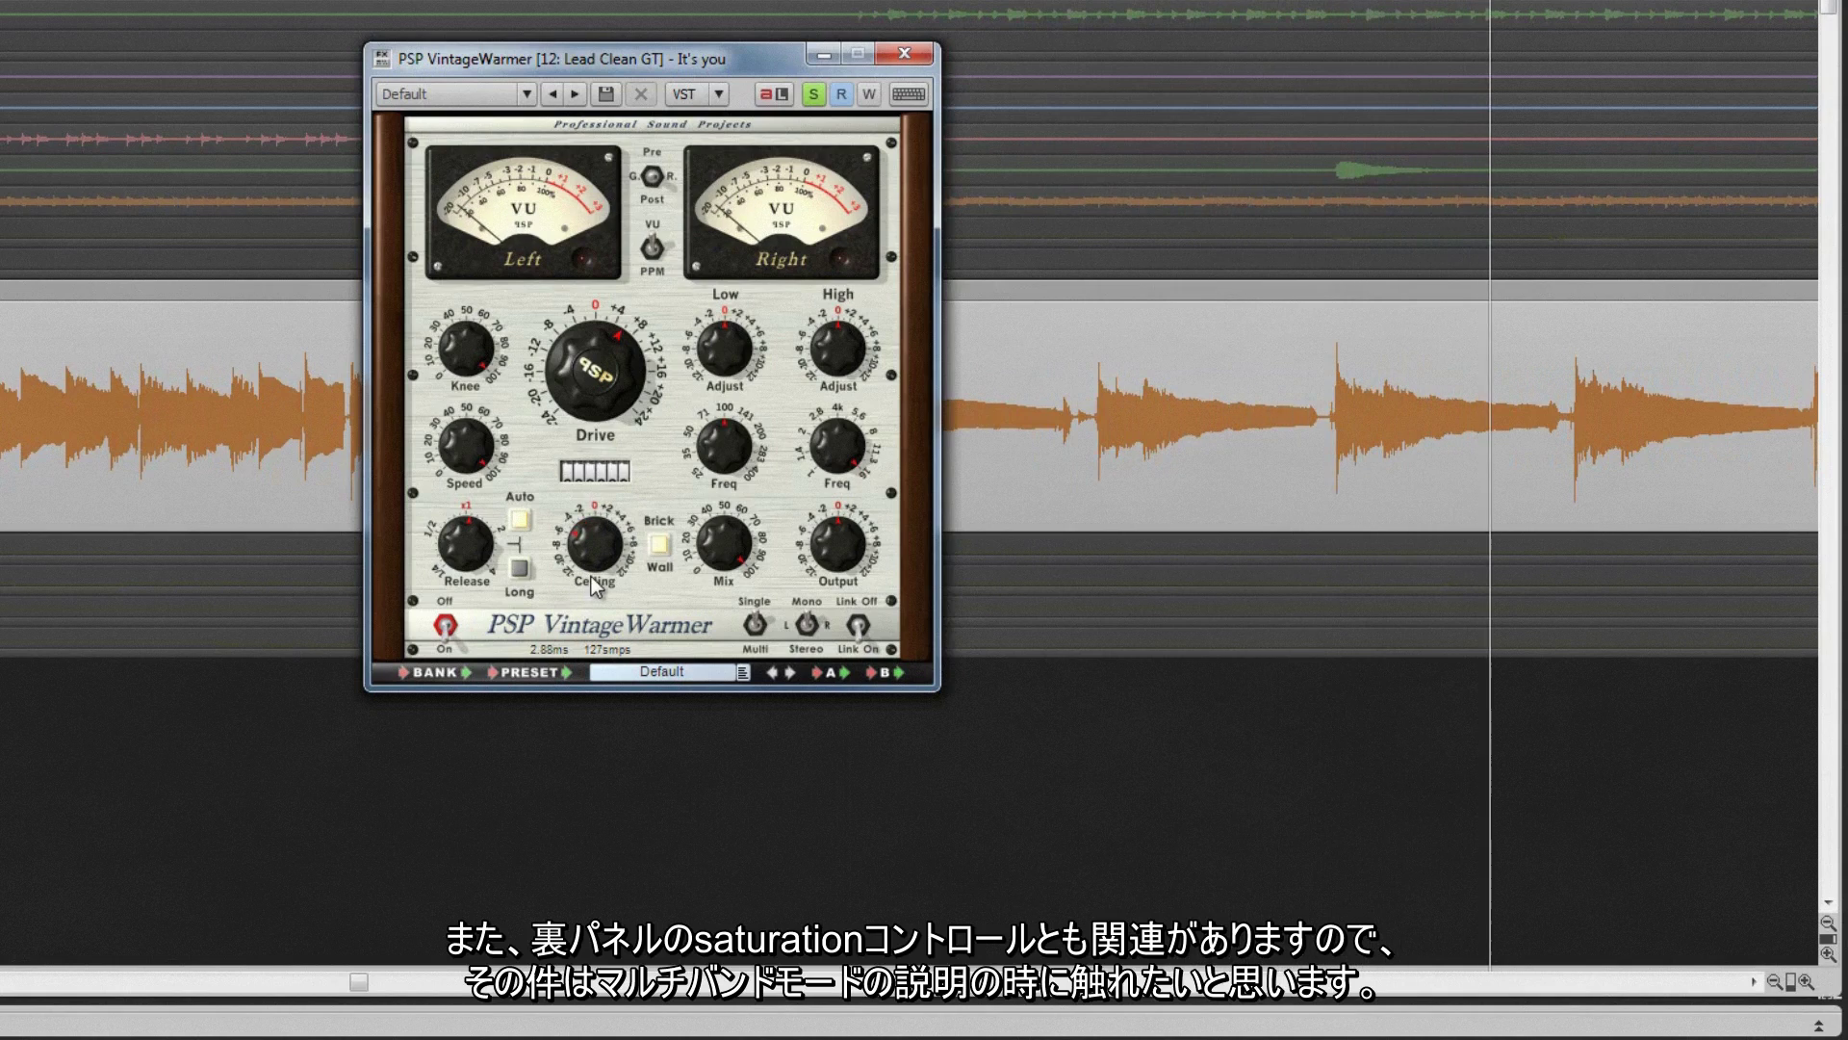
mouse_move(601, 558)
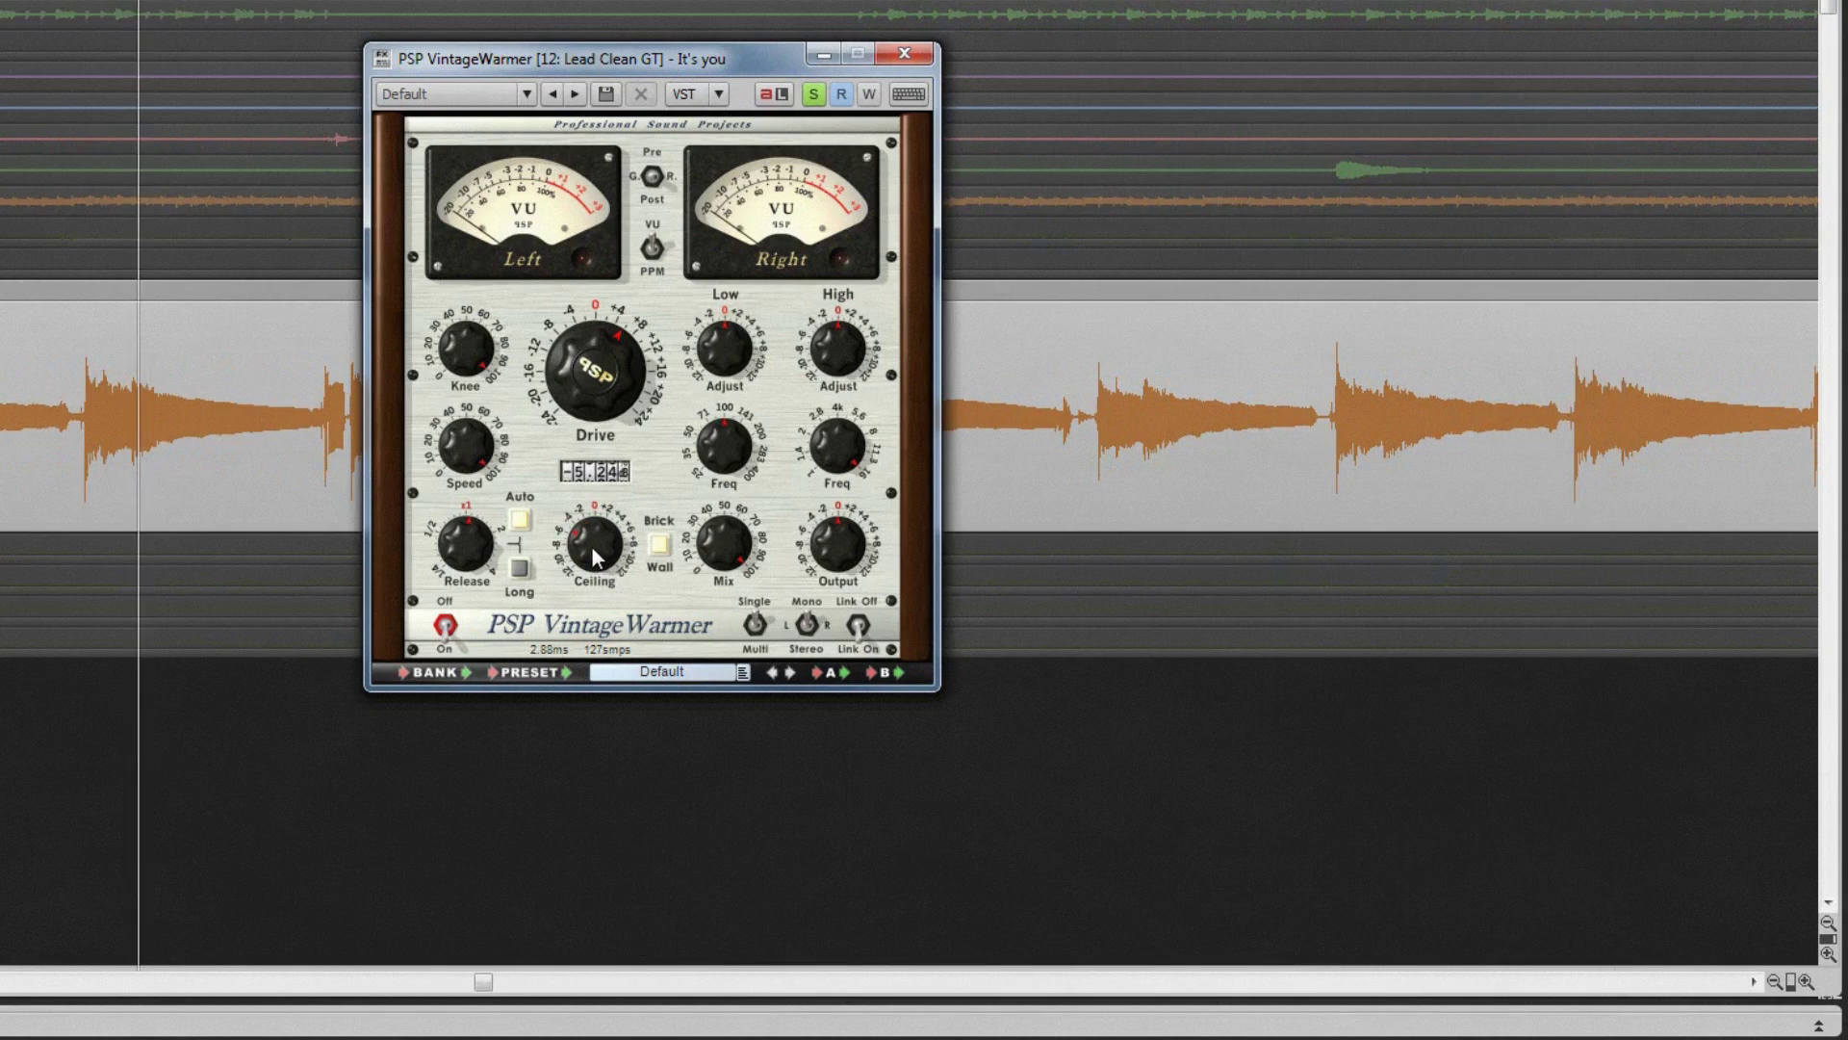
left_click_drag(593, 556, 568, 456)
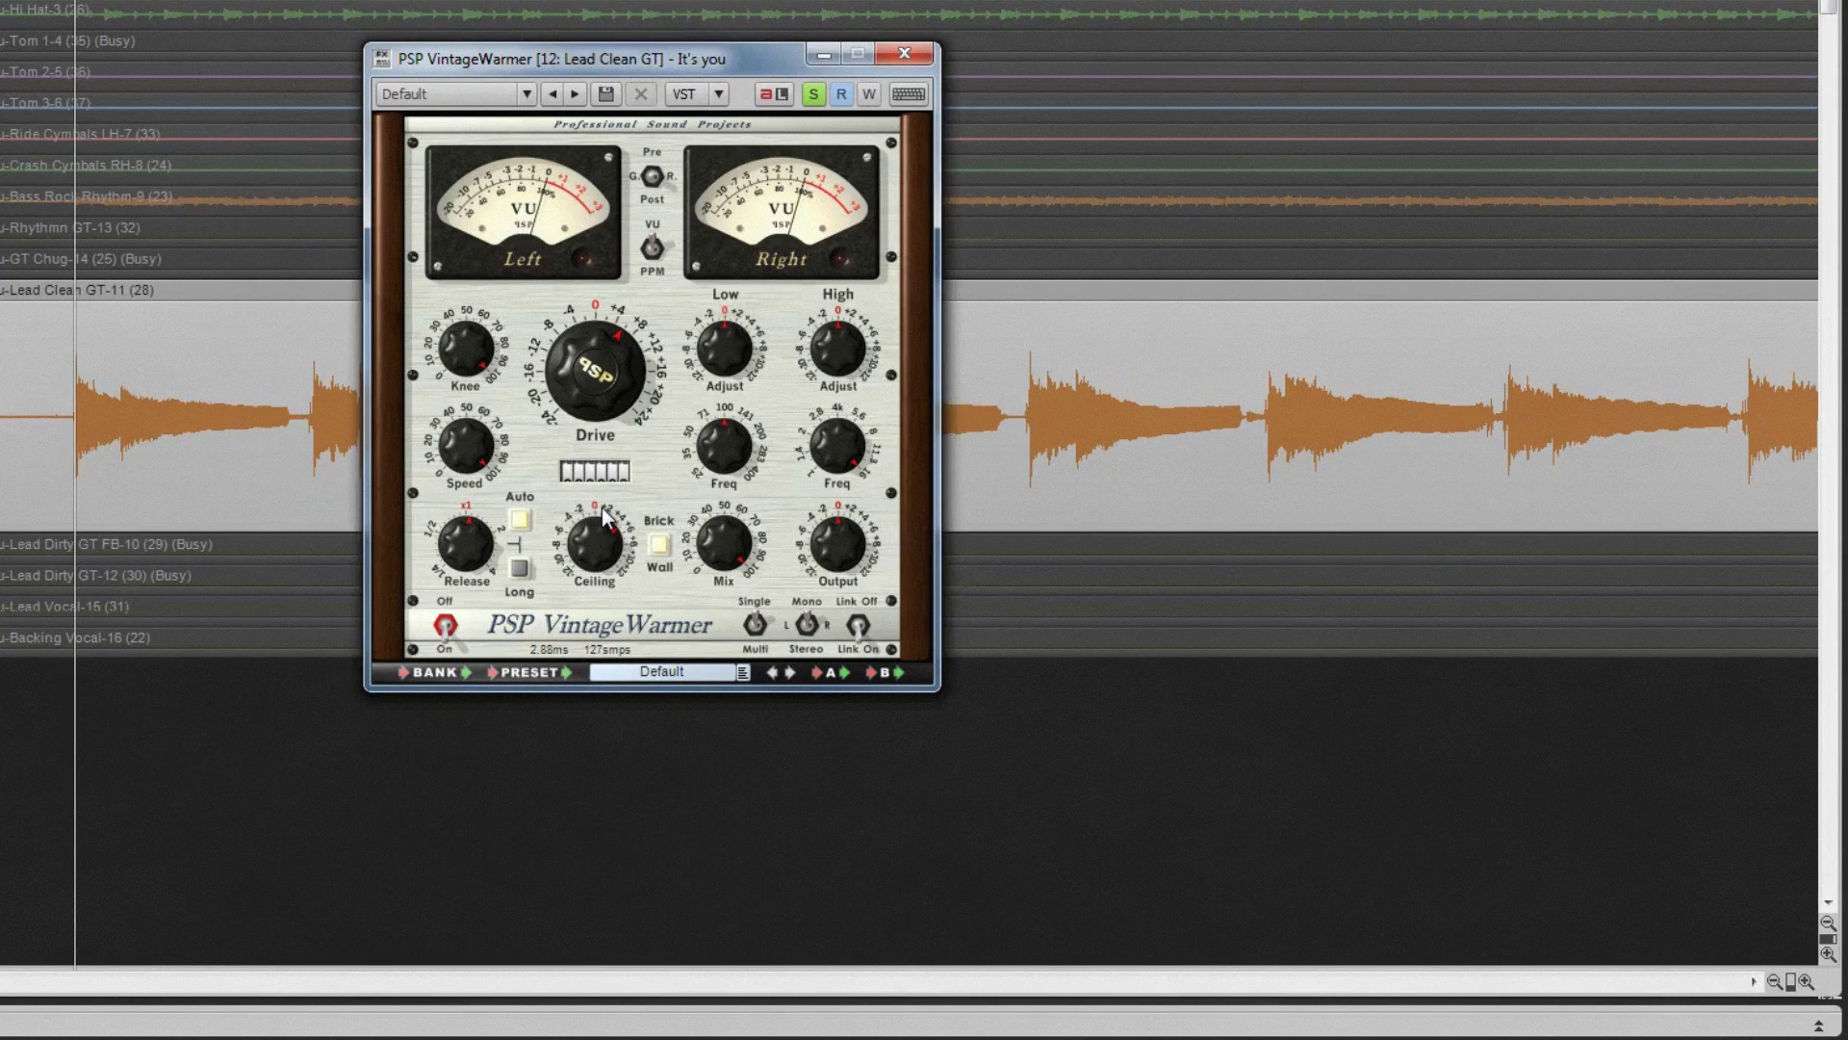
- Toggle Brick Wall limiting, try Mix at 64.3%, then reset Mix to 100%
left_click(659, 545)
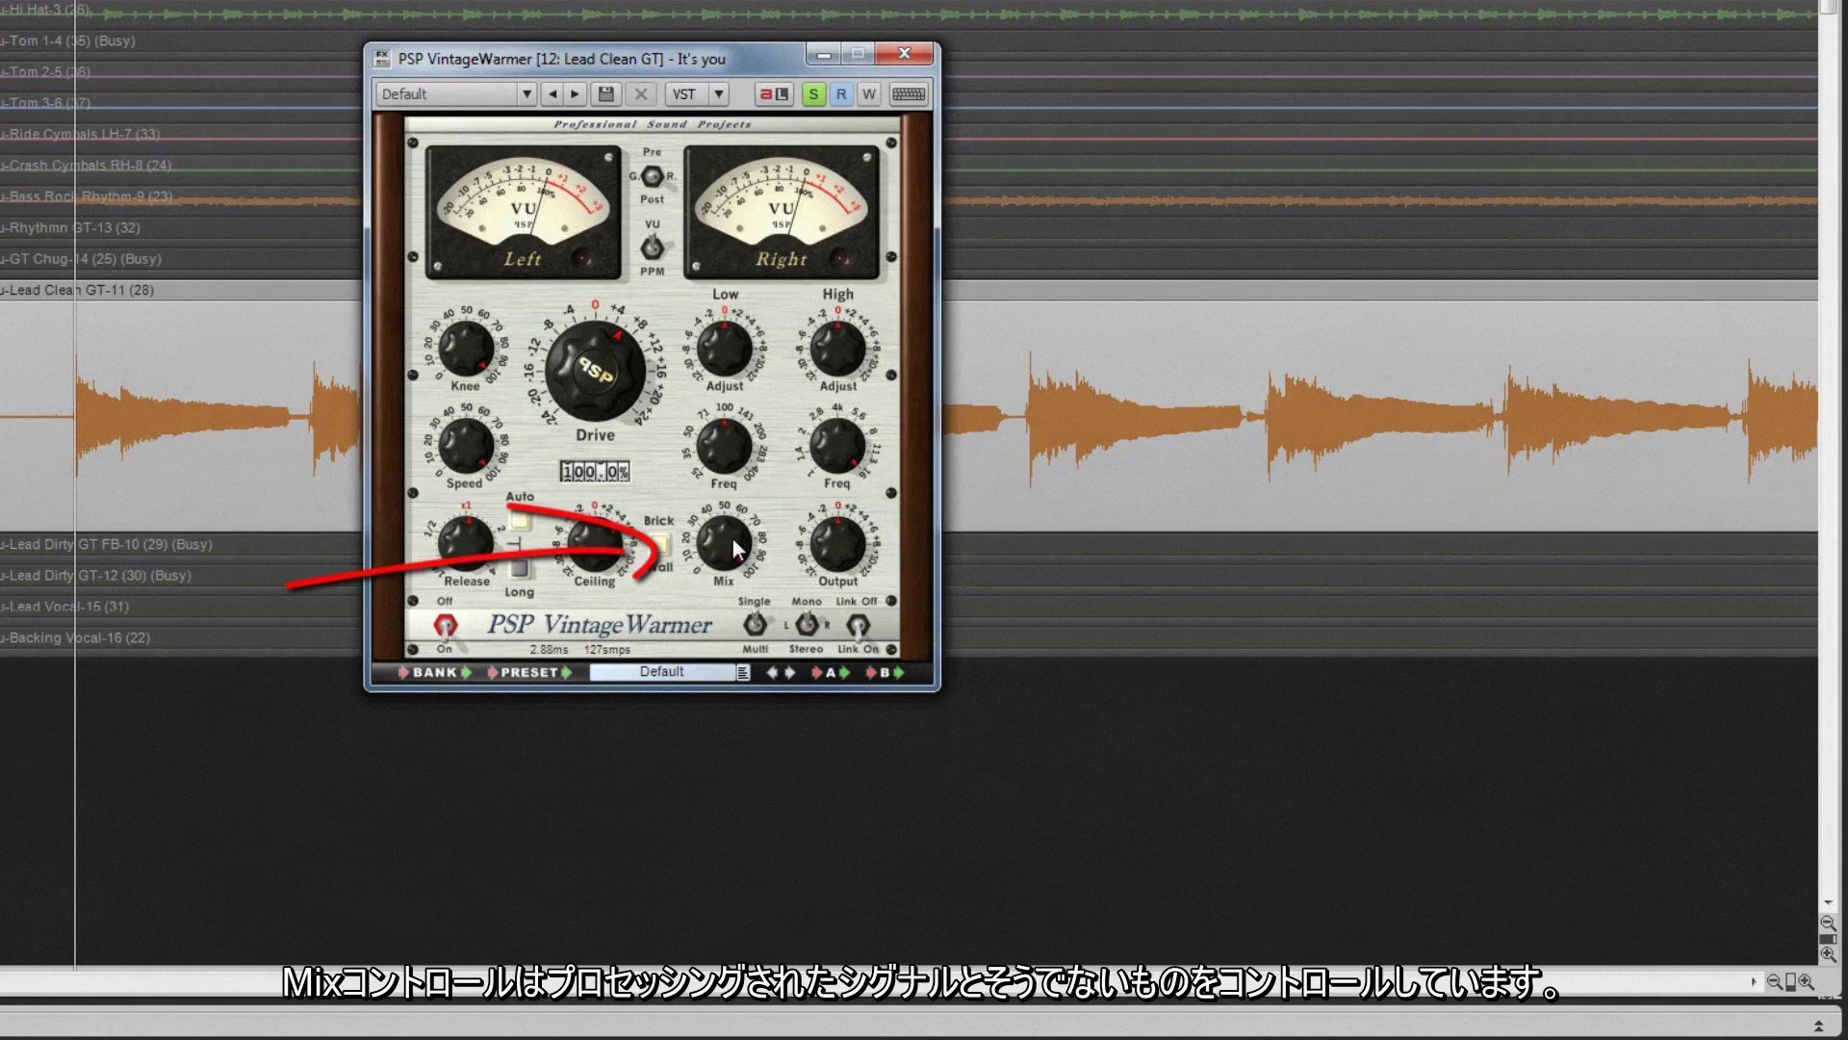
mouse_move(730, 534)
left_mouse_down()
mouse_move(724, 674)
mouse_move(708, 510)
left_mouse_up()
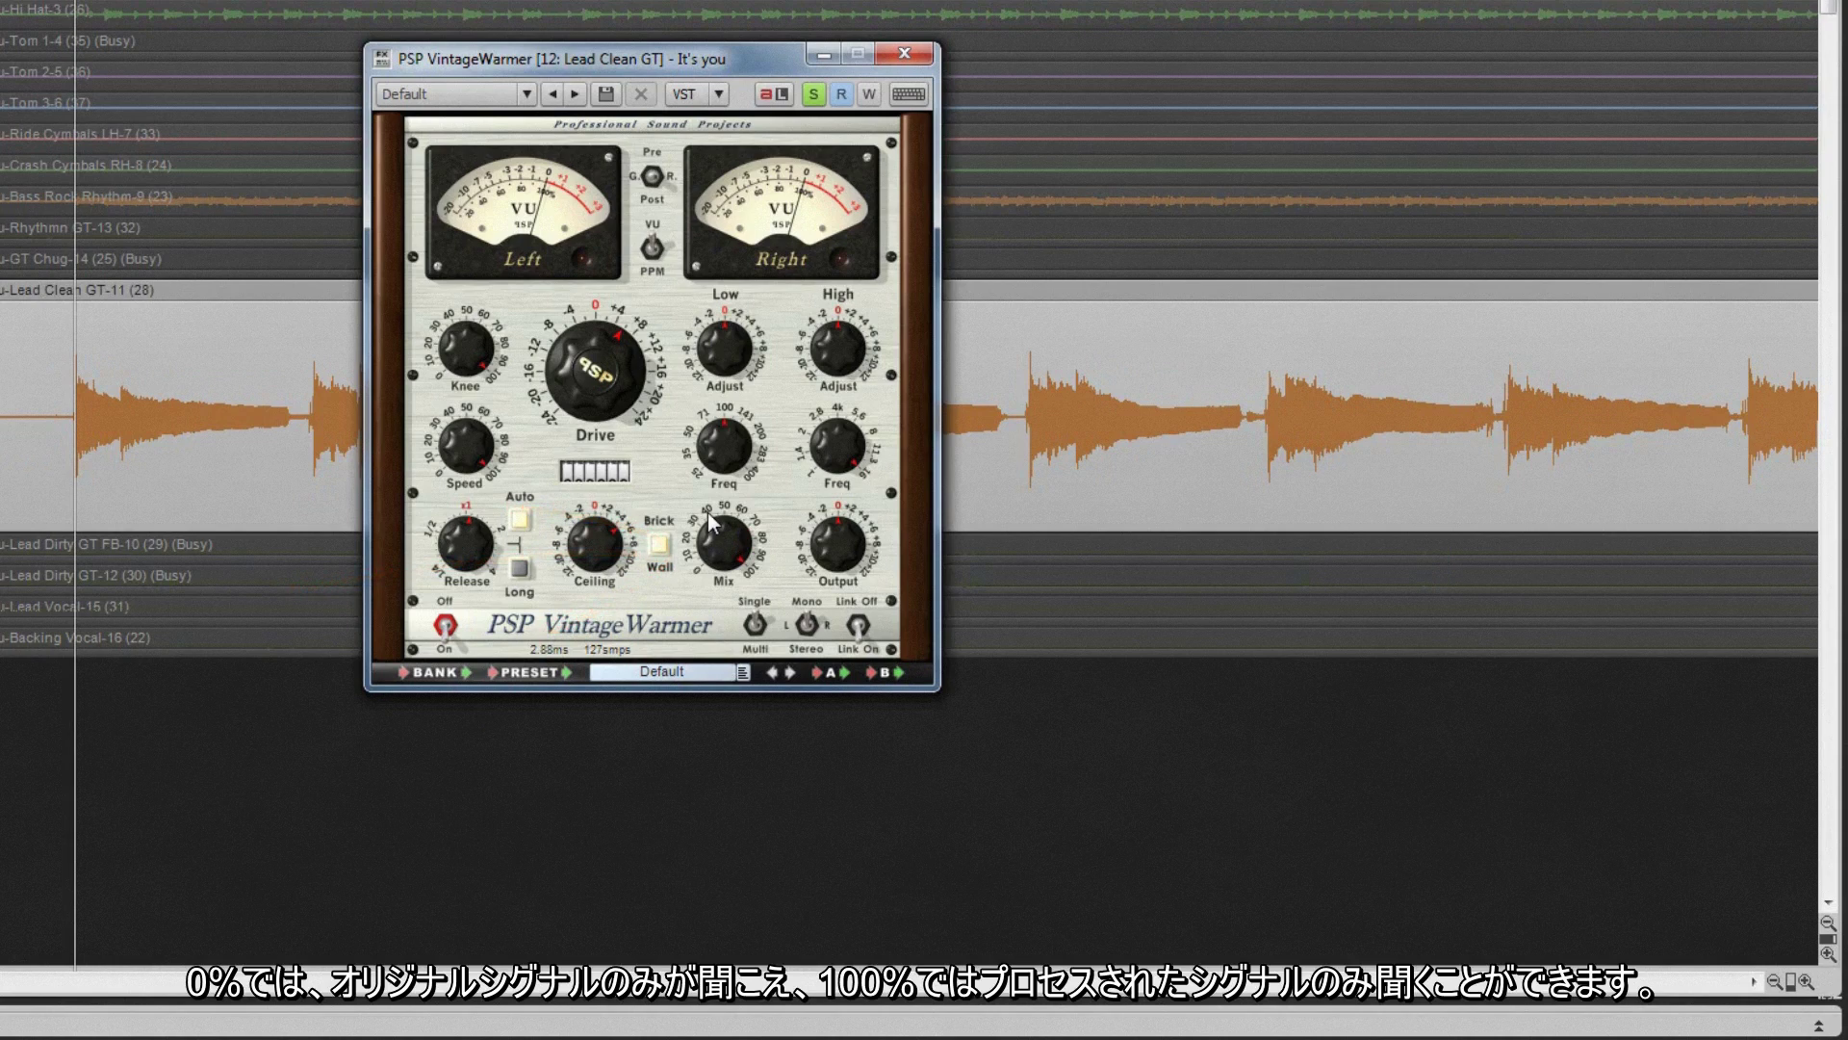
left_click(707, 516)
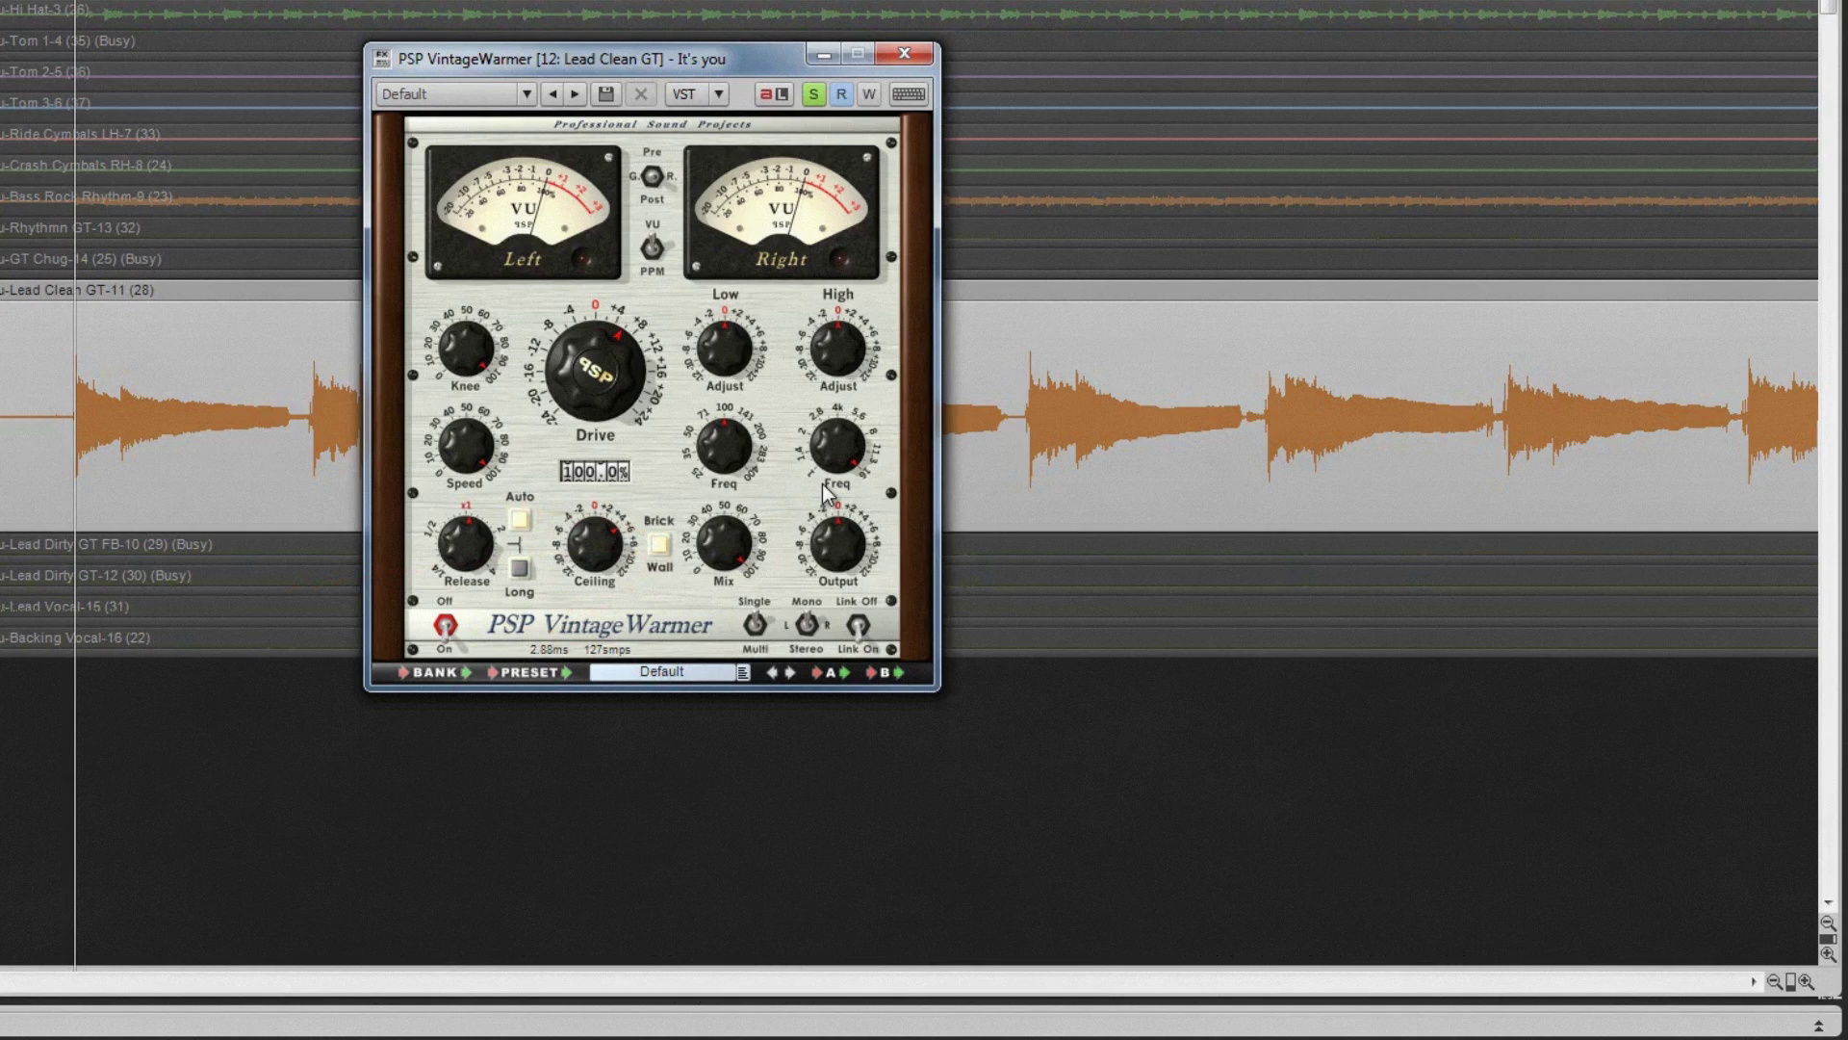
- Set the output level to about +3.9 dB and try the low band at 400 Hz, -12 dB
left_click_drag(851, 512, 853, 532)
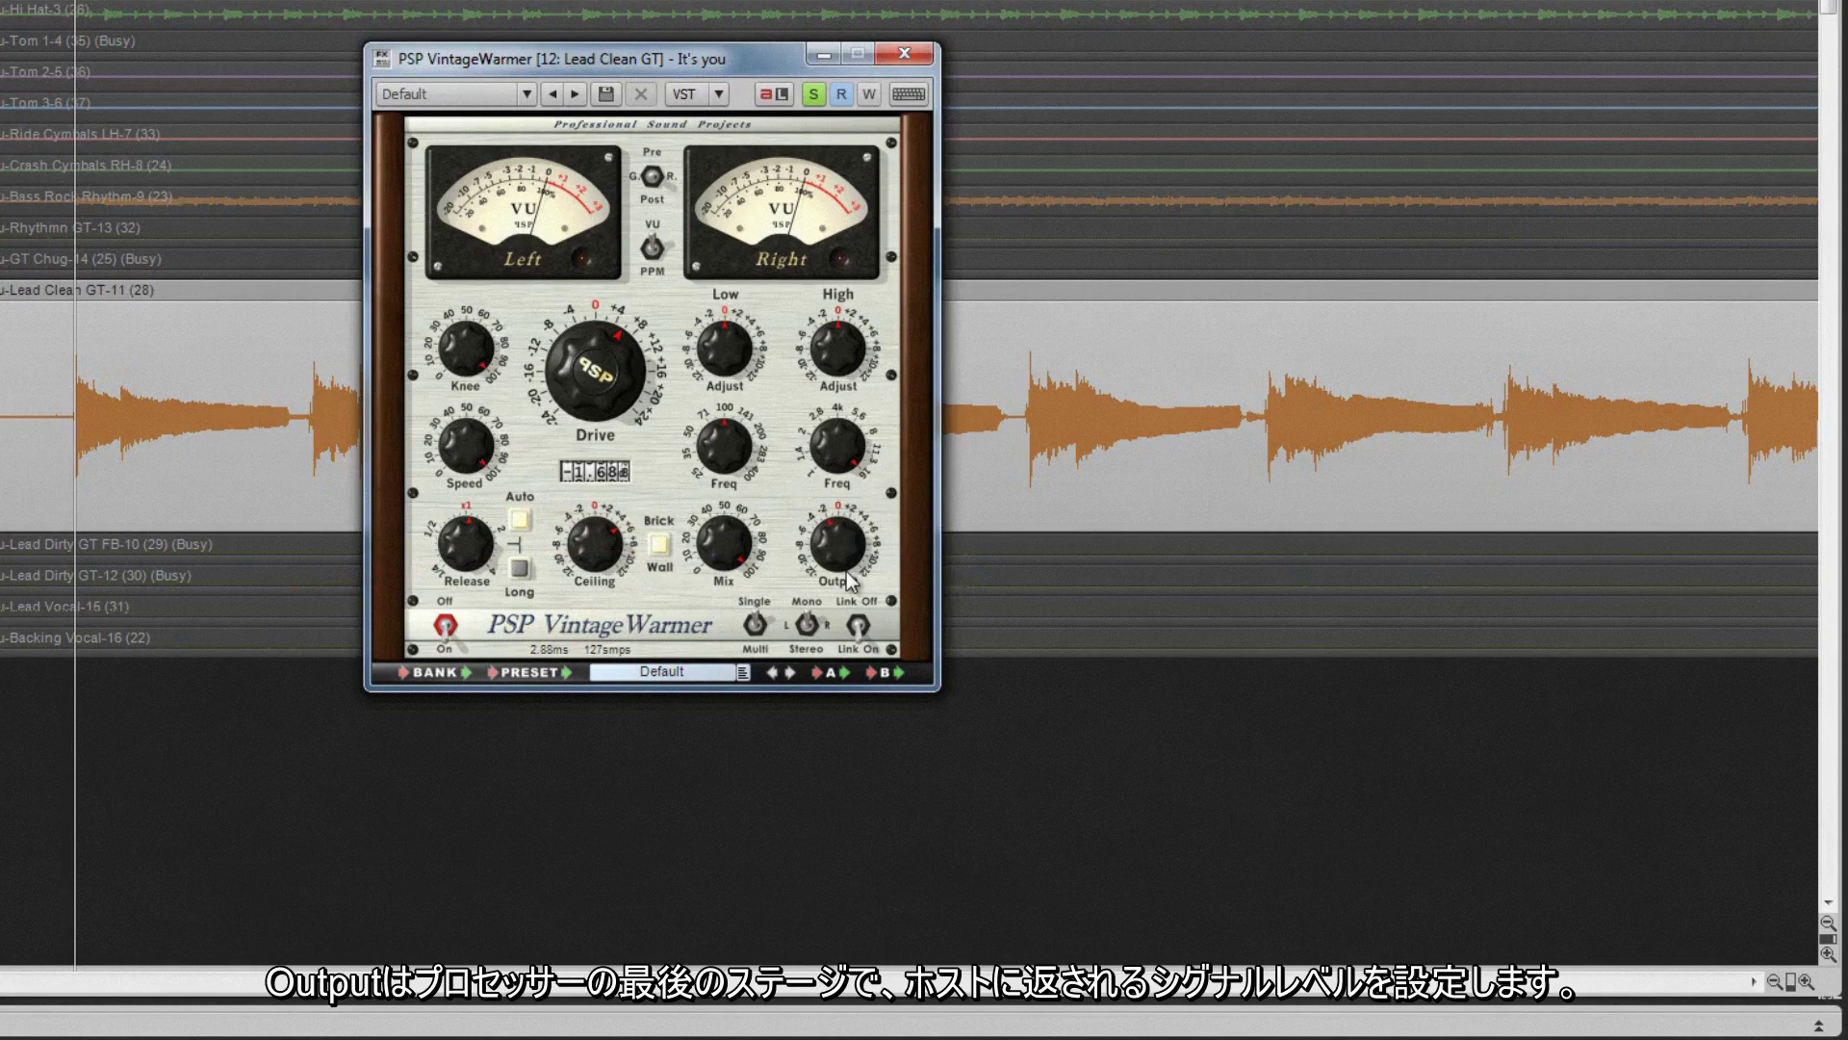
mouse_move(837, 544)
left_mouse_down()
mouse_move(799, 474)
mouse_move(809, 515)
mouse_move(795, 510)
left_mouse_up()
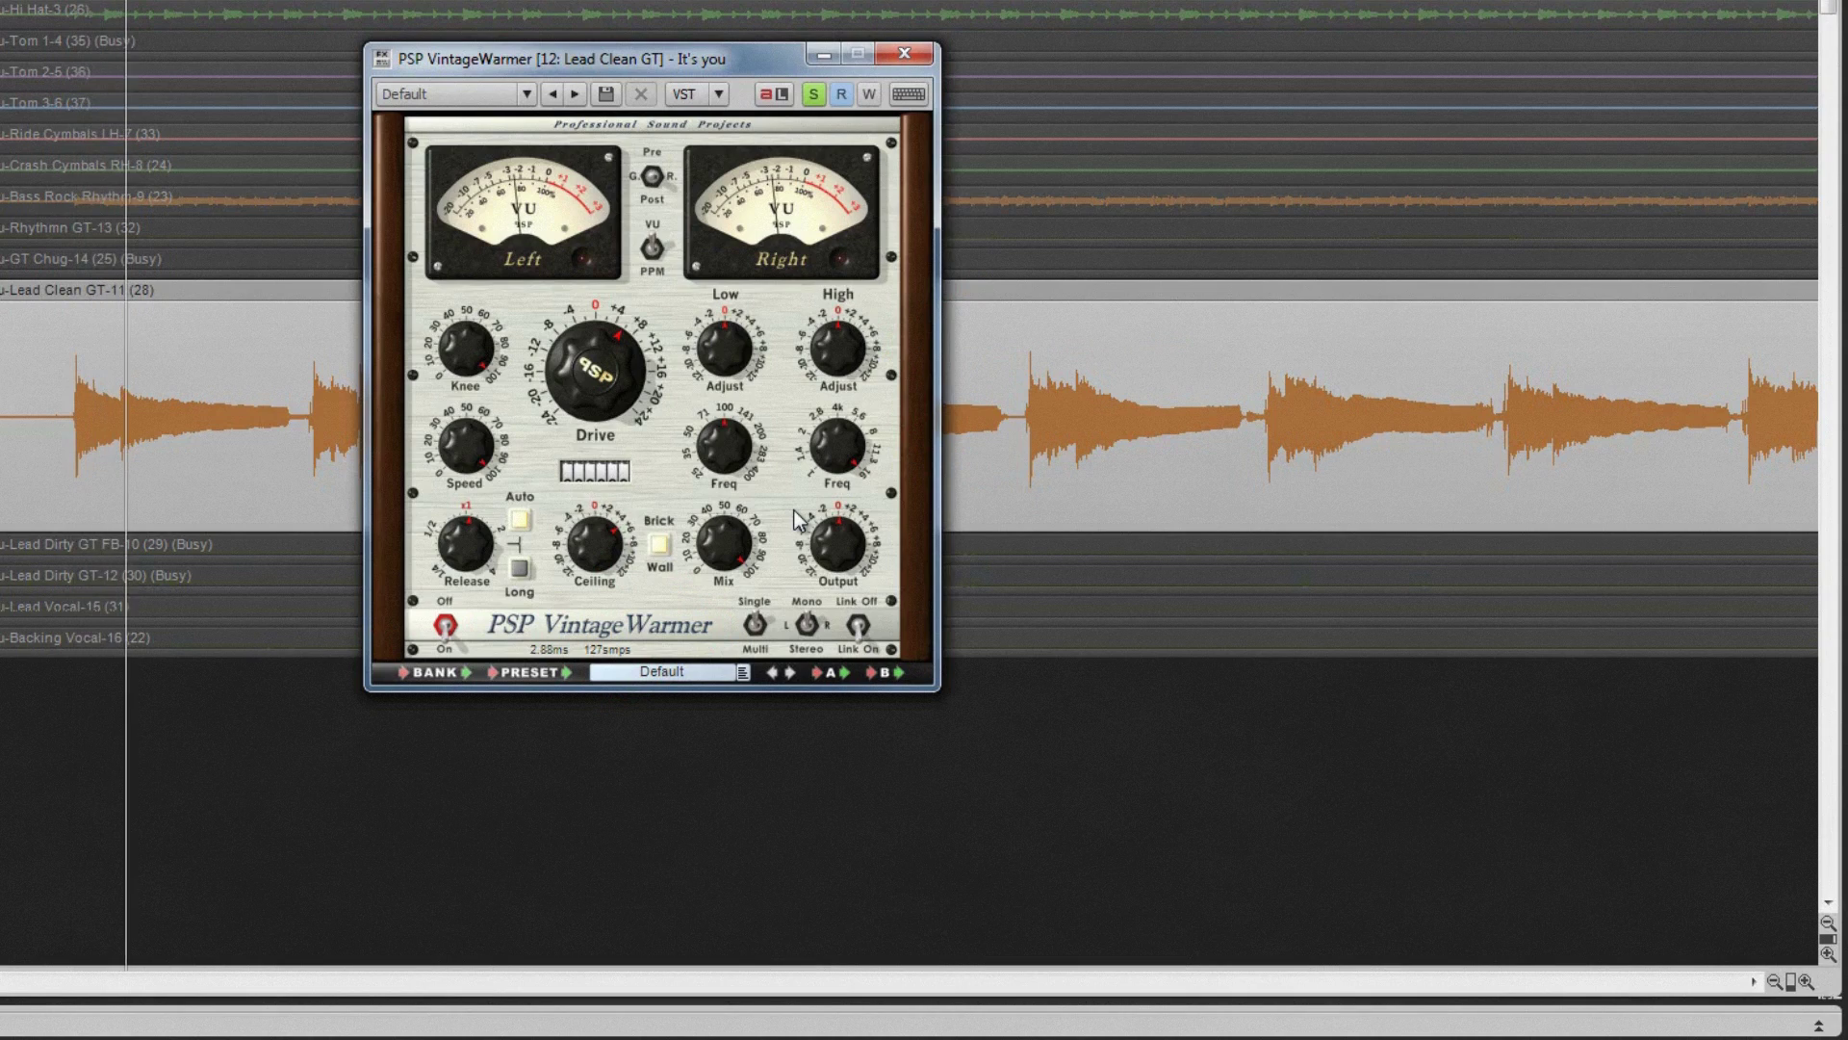
mouse_move(717, 354)
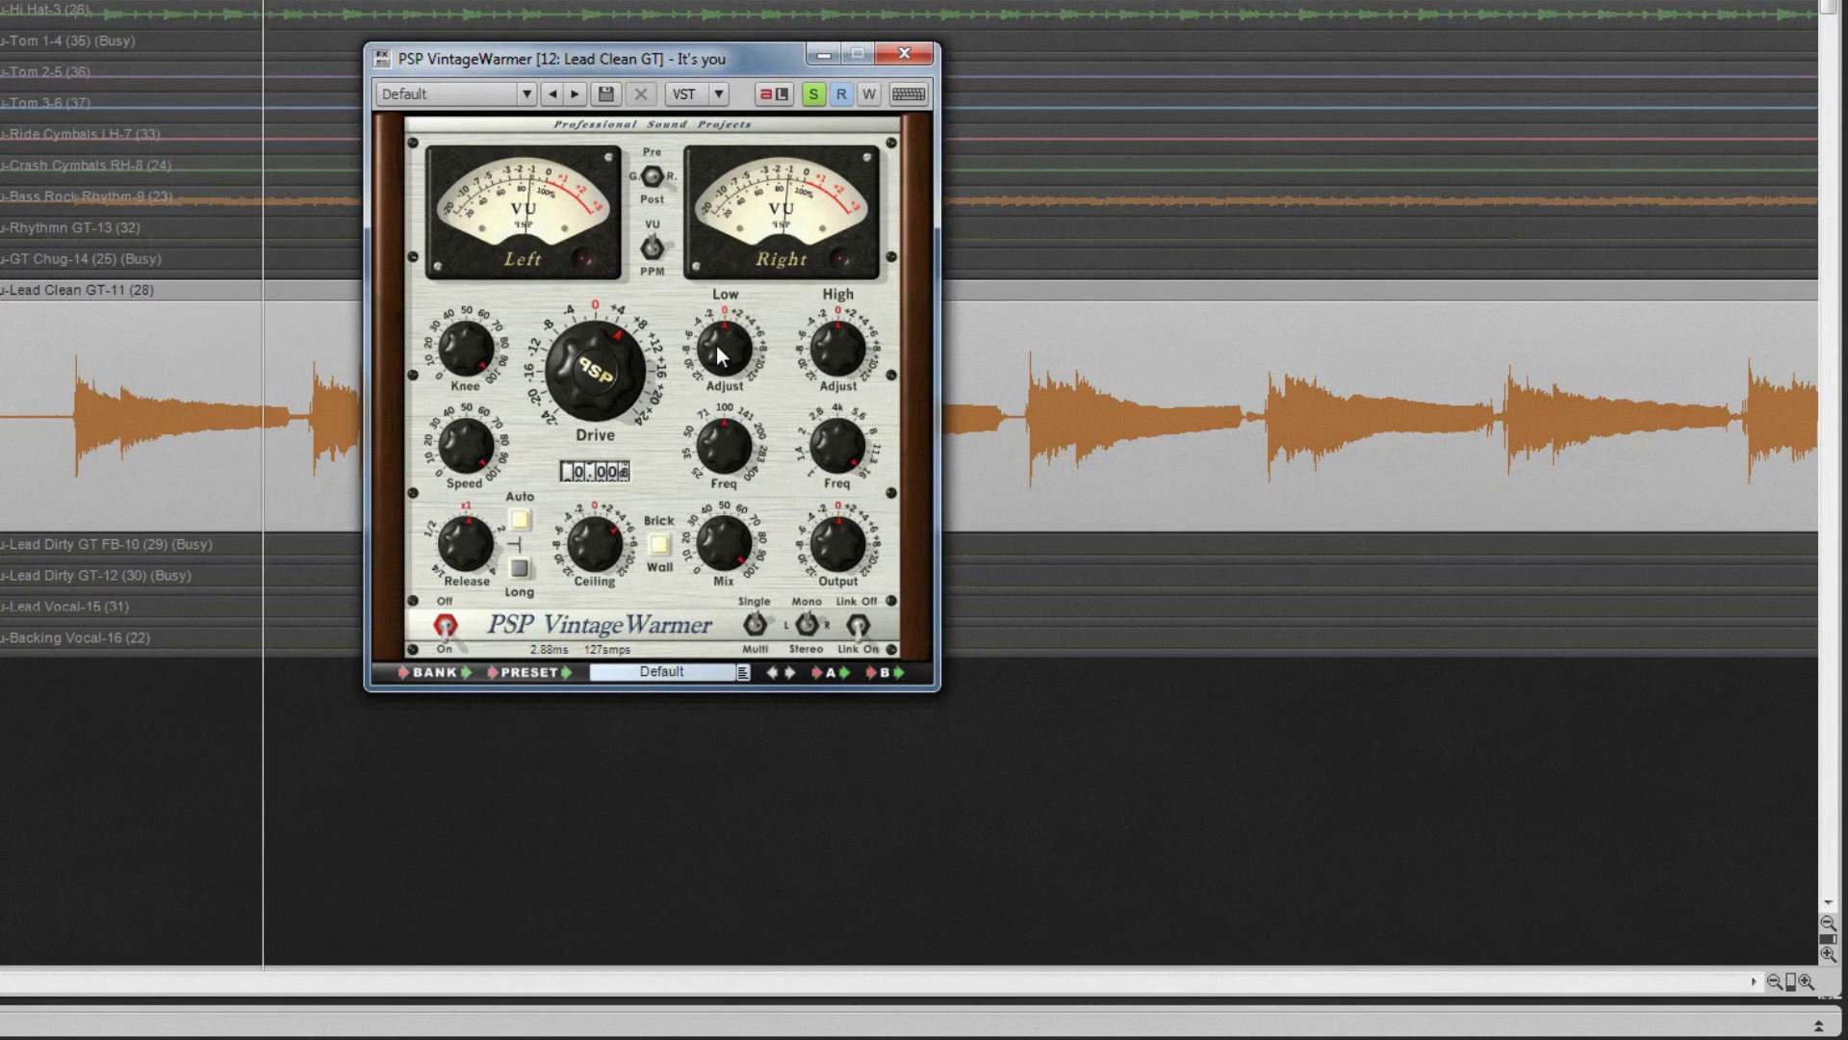
mouse_move(724, 456)
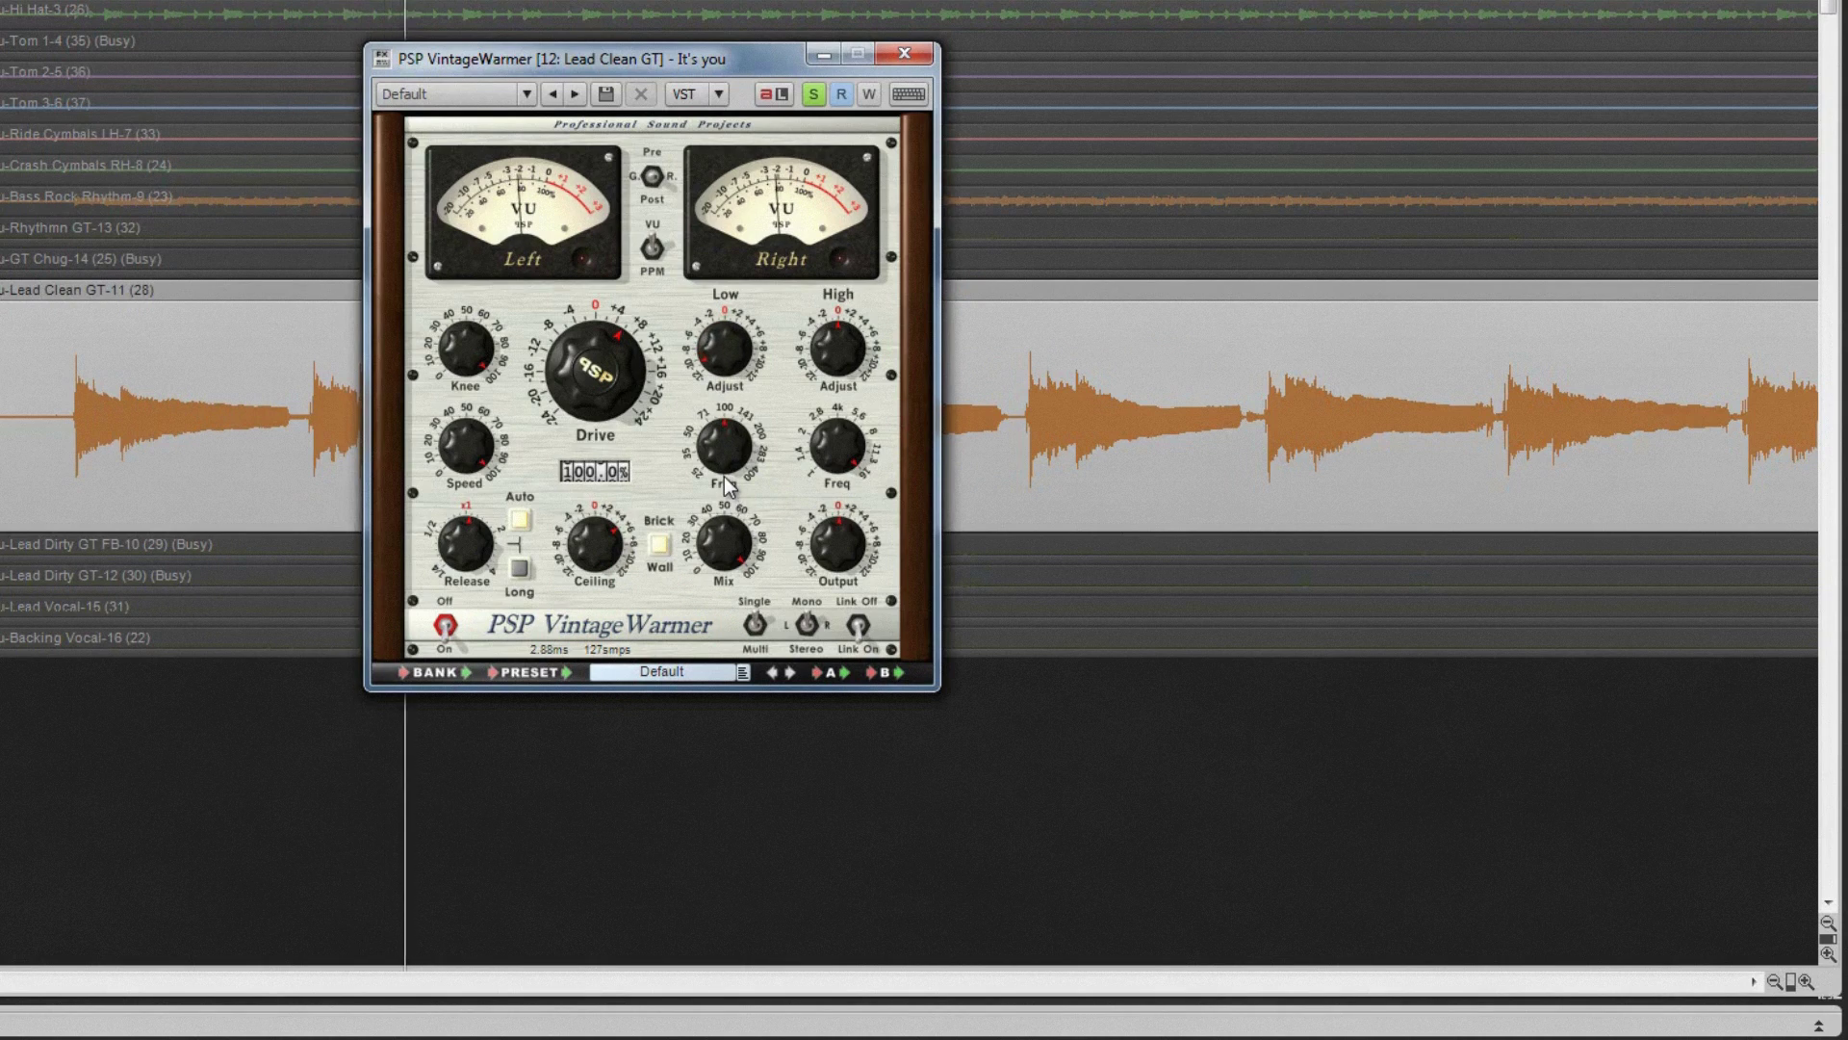
left_click_drag(724, 457, 724, 404)
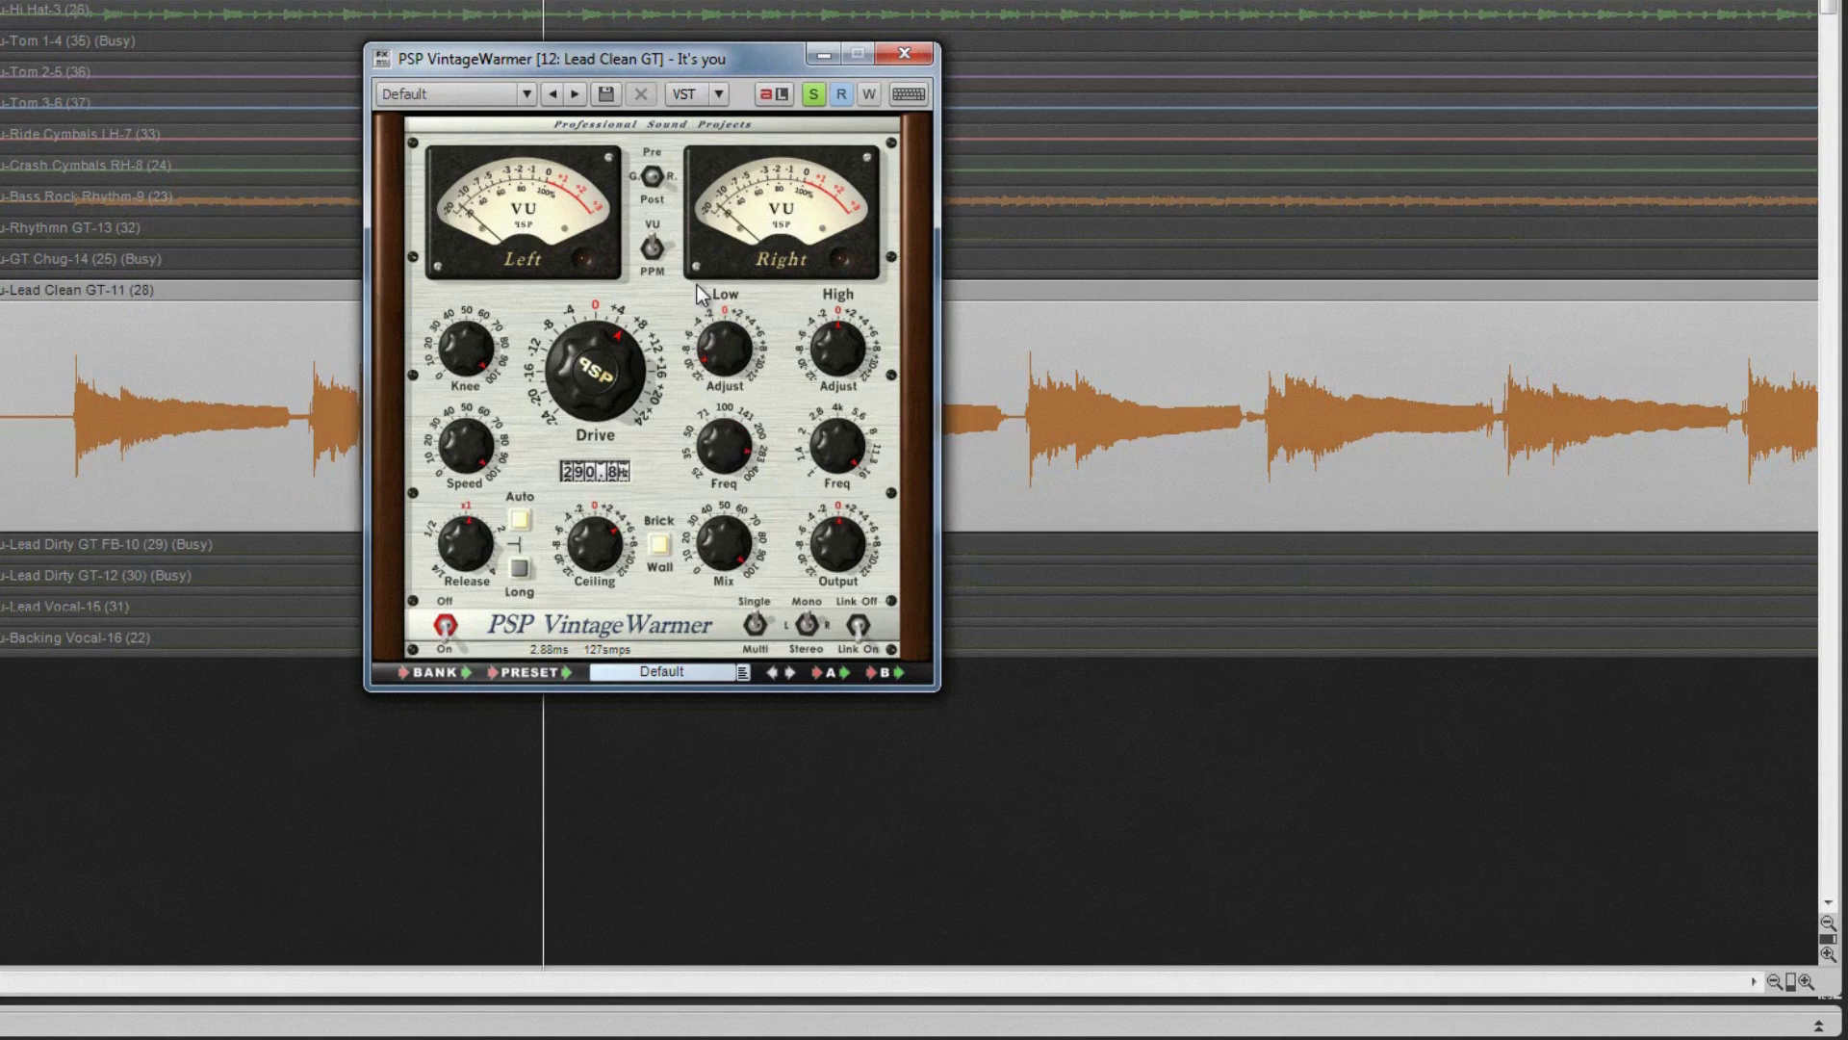
left_click_drag(724, 348, 724, 414)
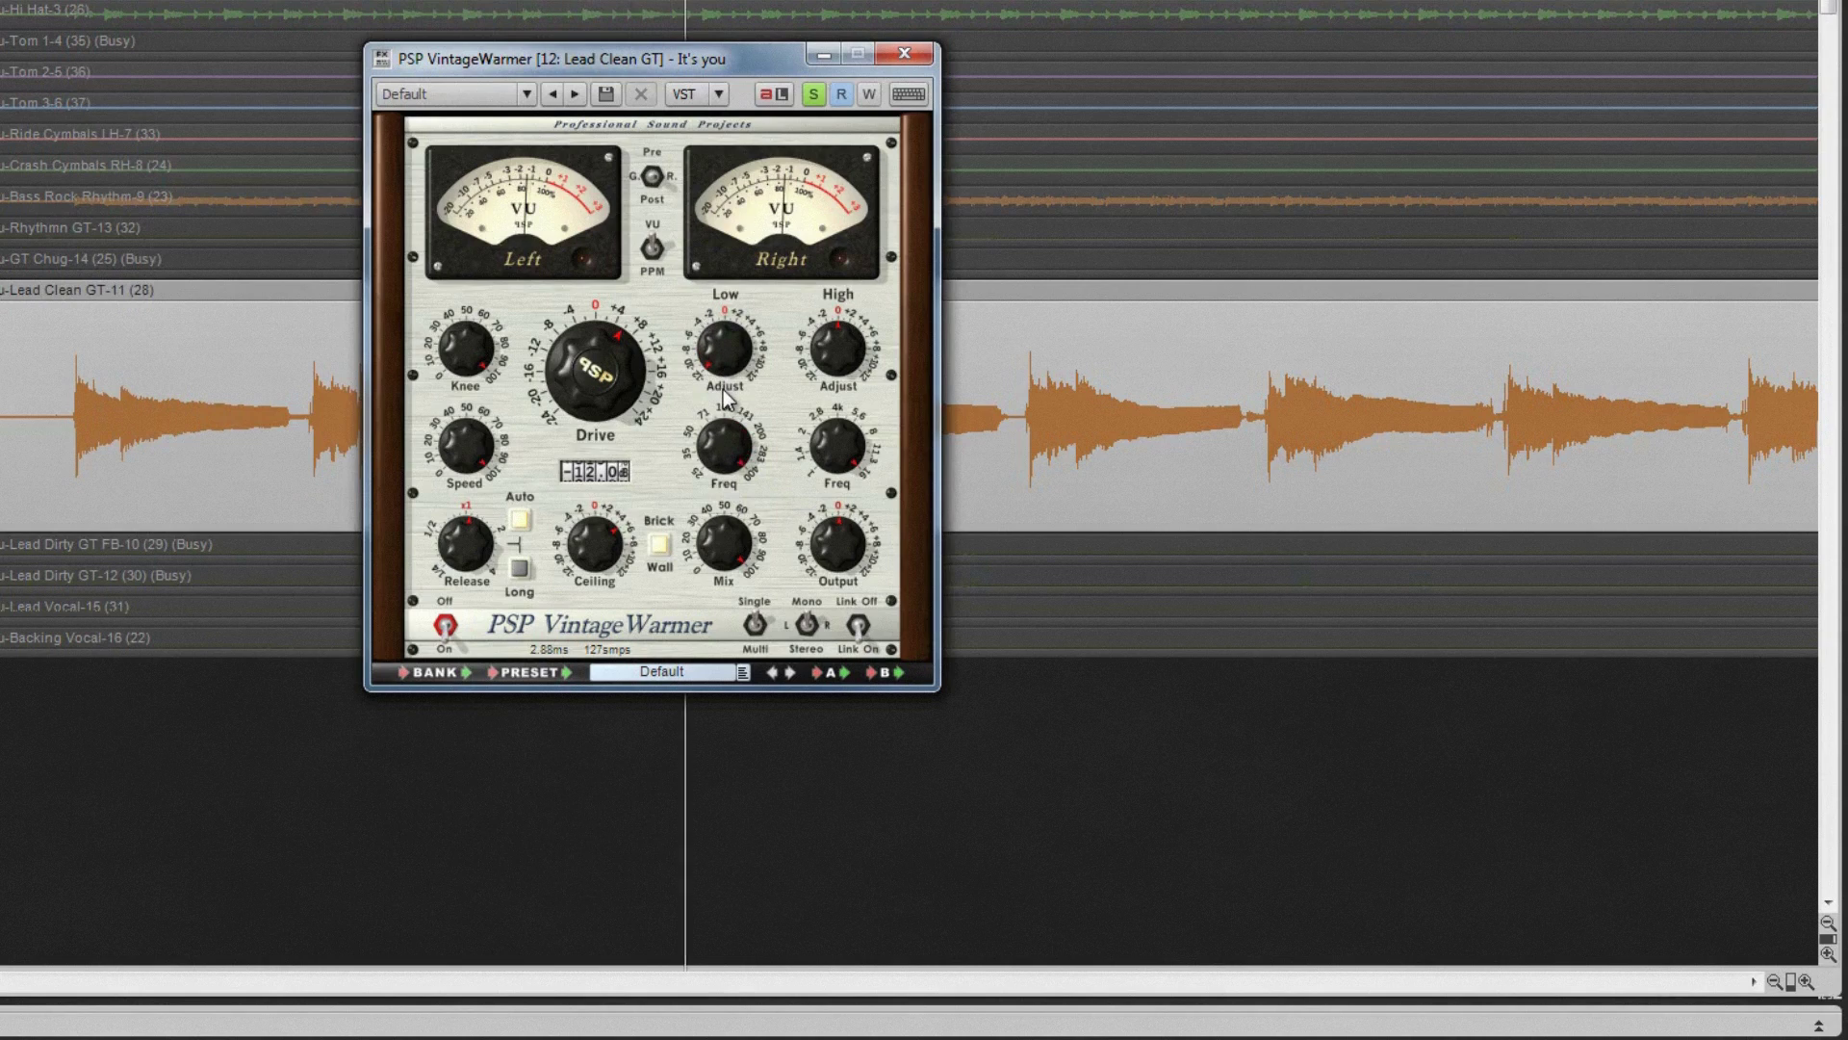
- Nudge the High Adjust up and lower the high crossover toward 4 kHz
mouse_move(841, 443)
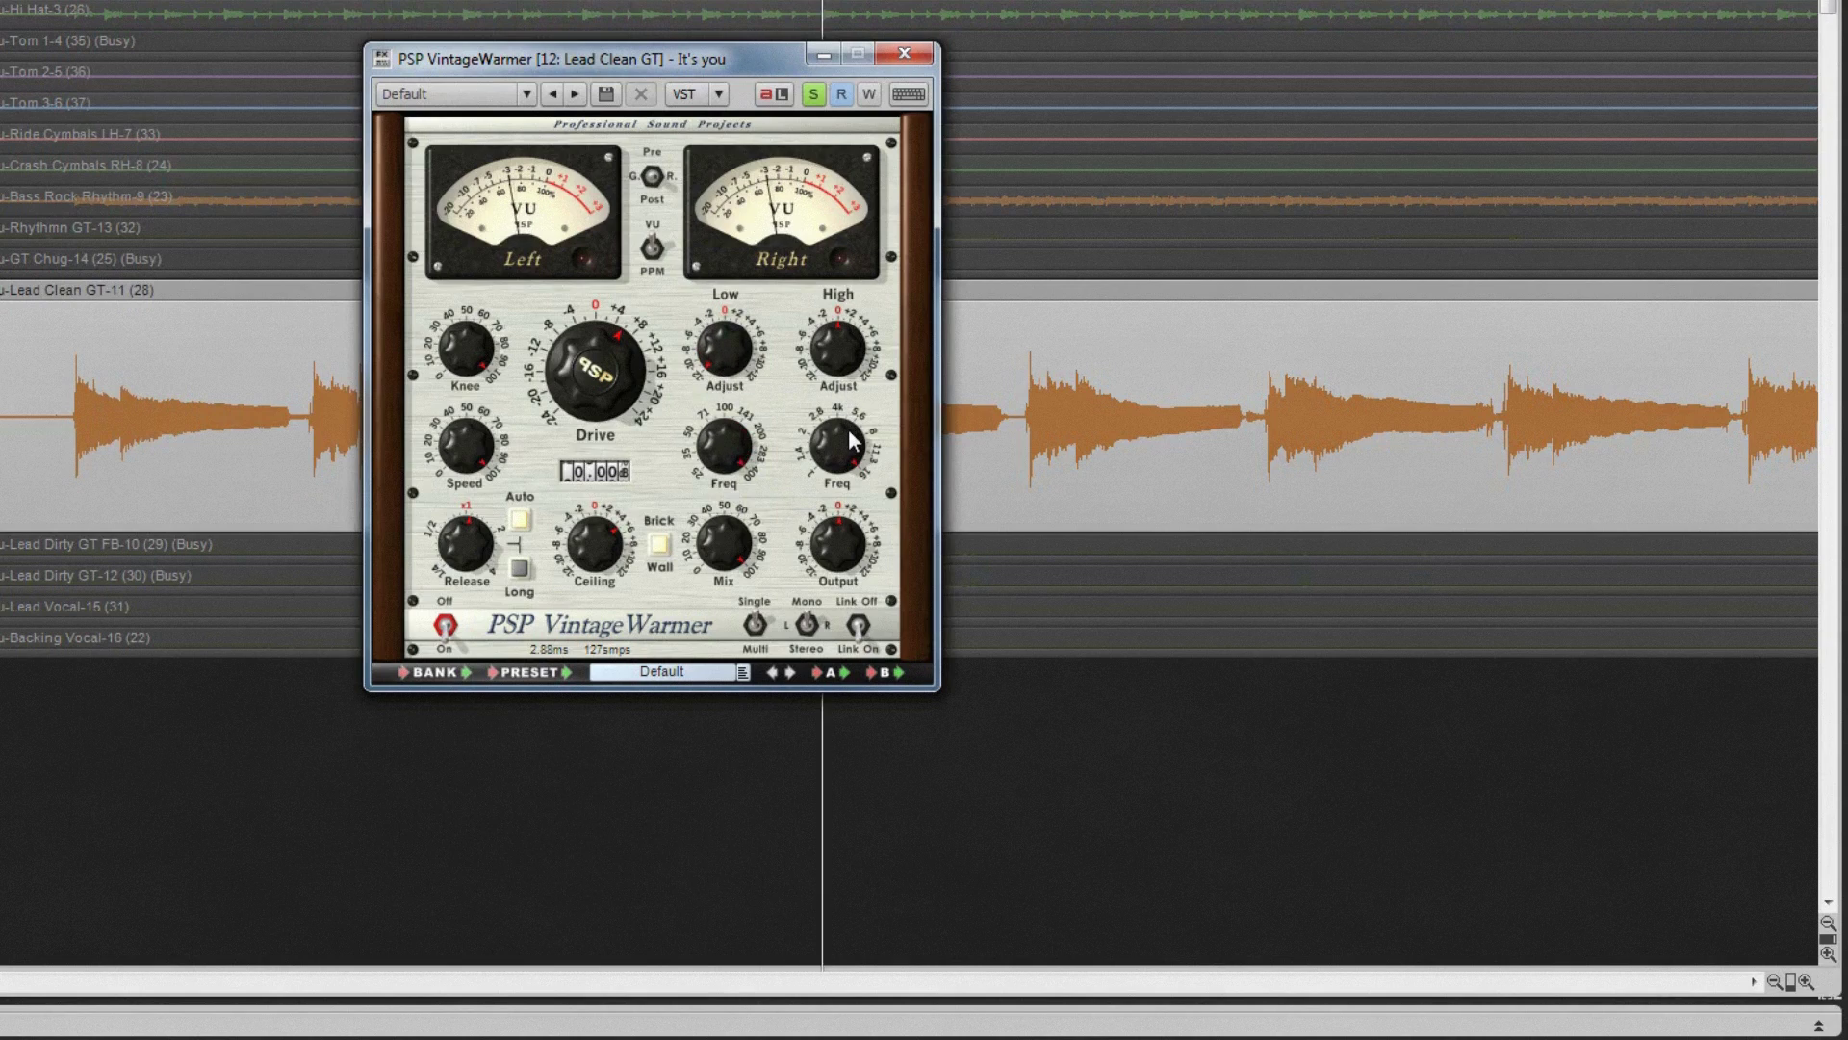
left_click_drag(826, 349, 800, 256)
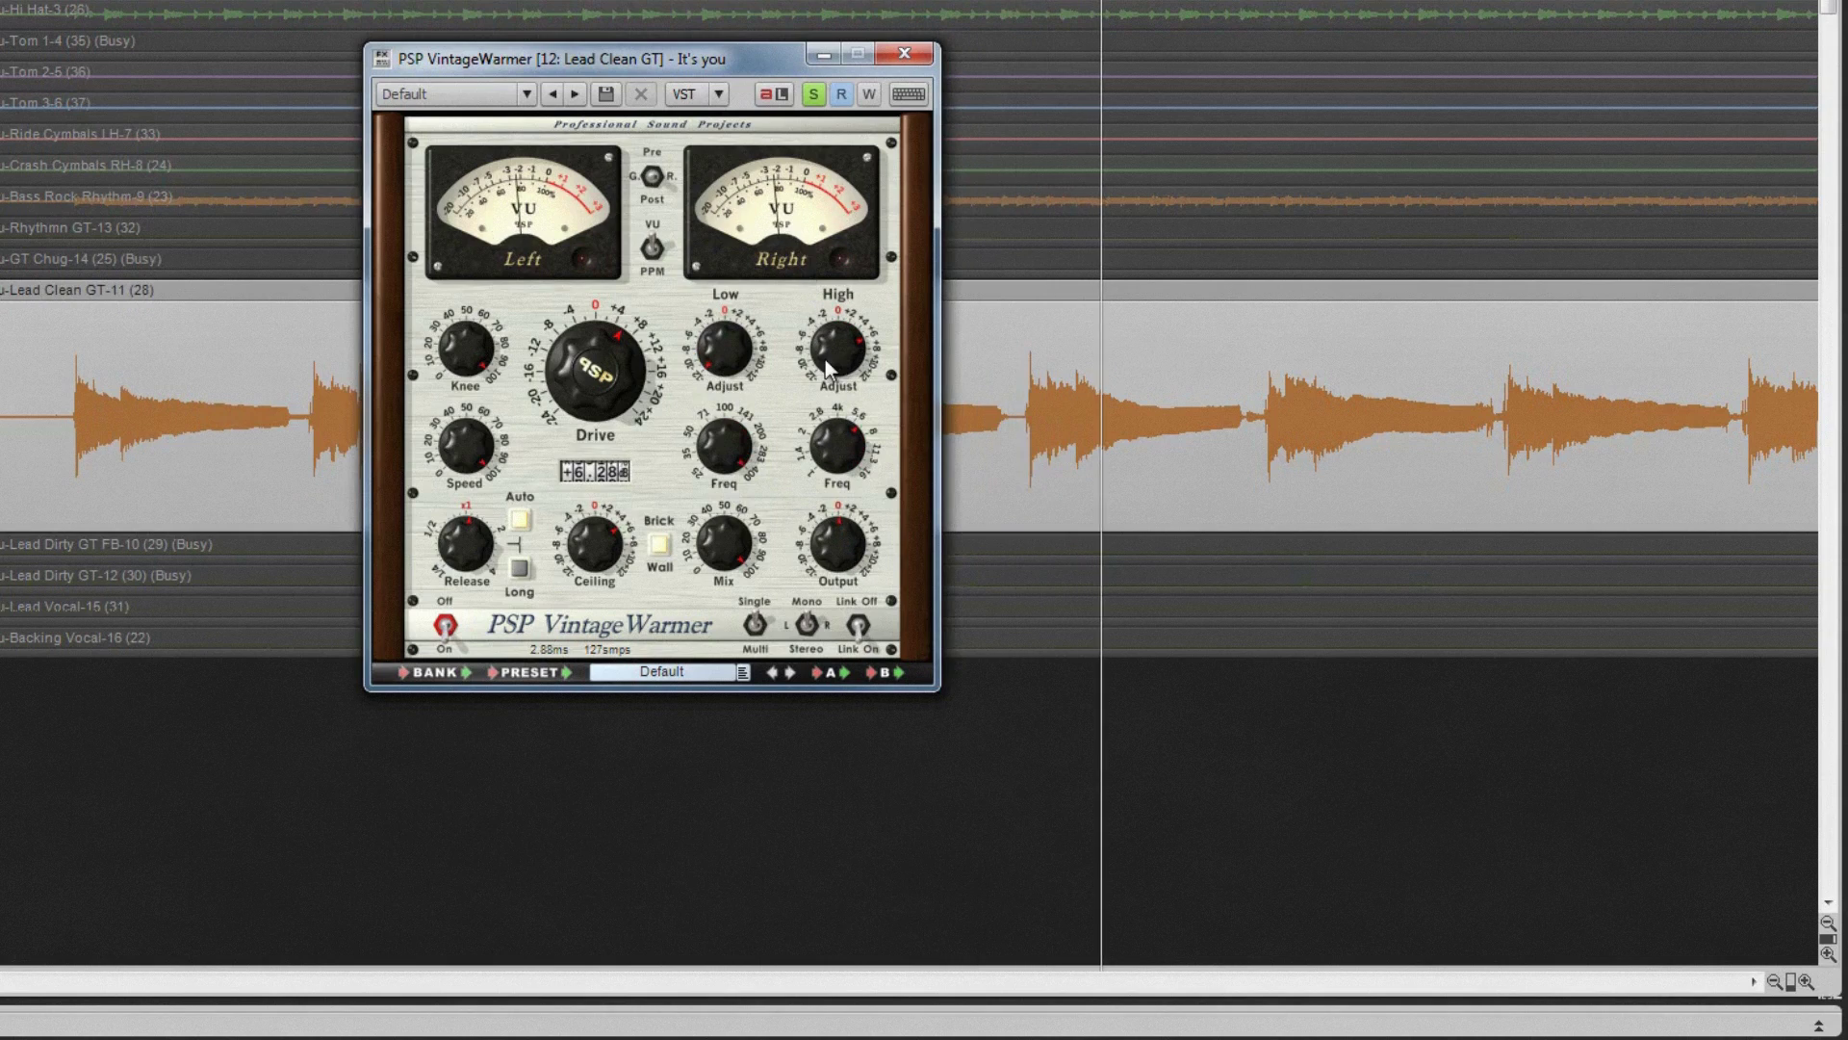
left_click_drag(842, 434, 825, 488)
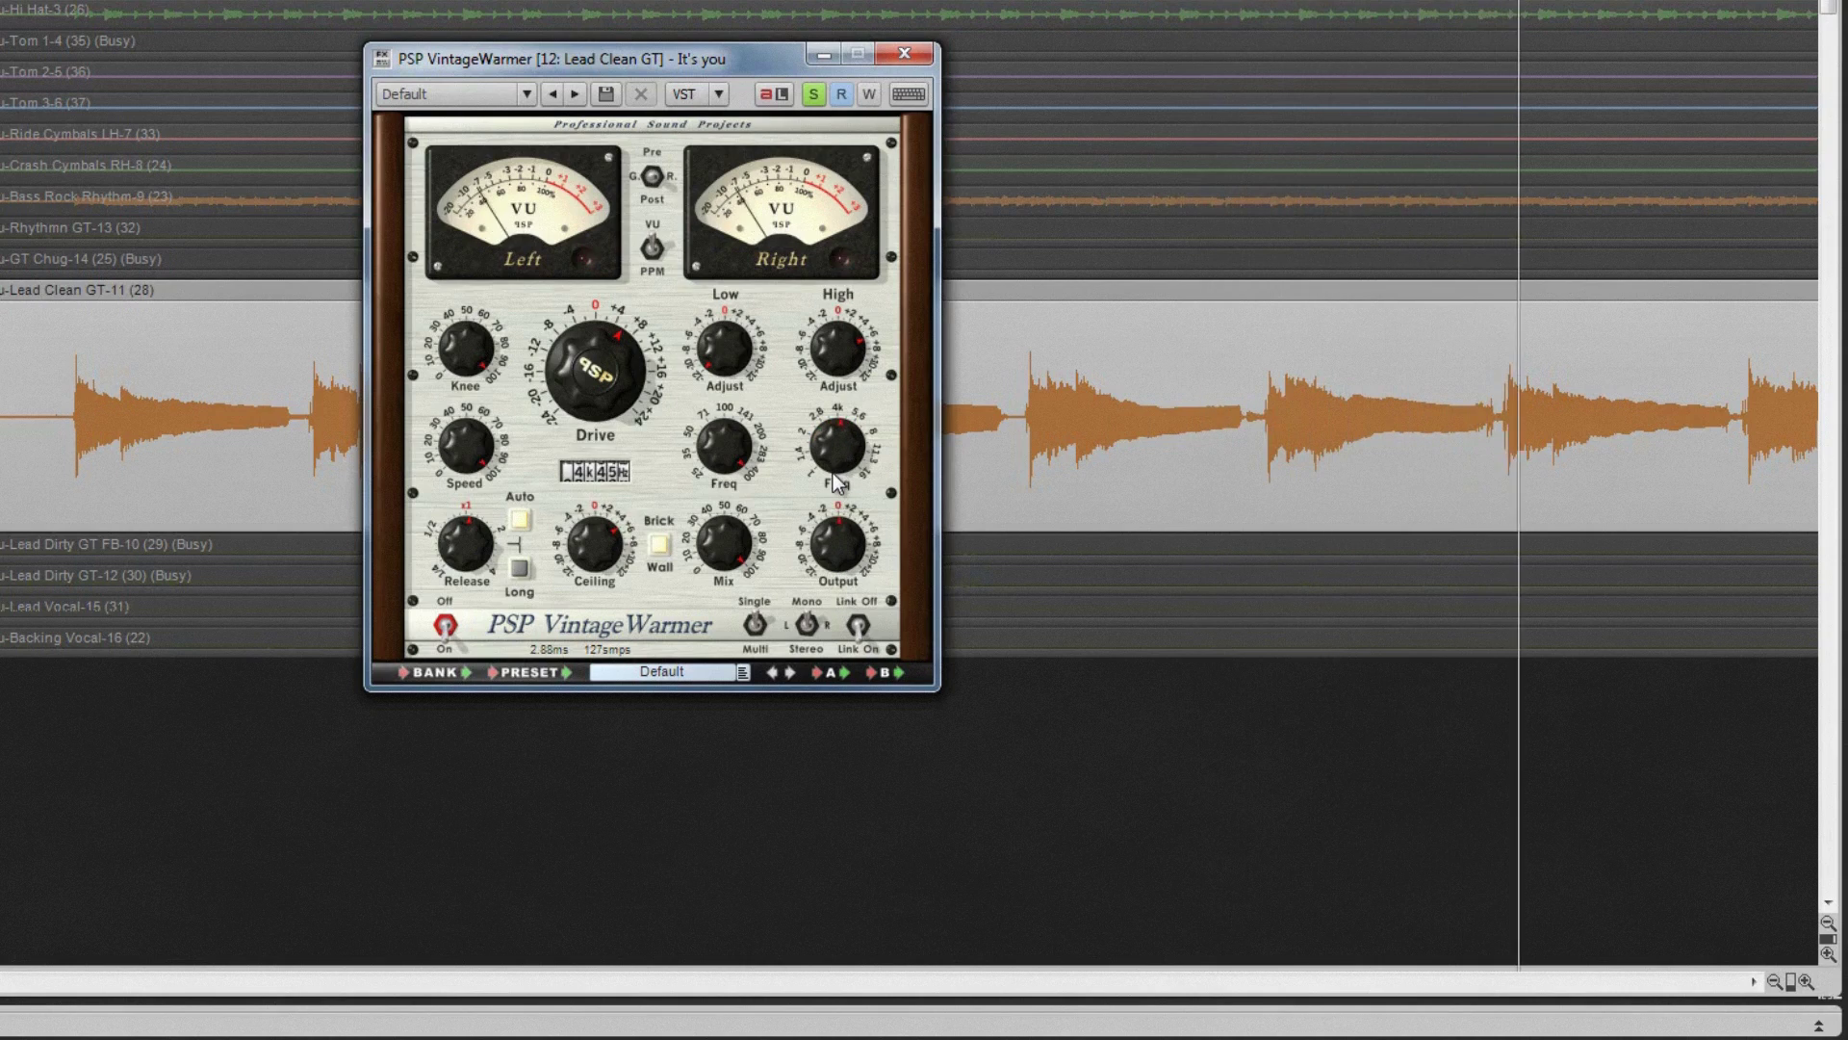
left_click(823, 342)
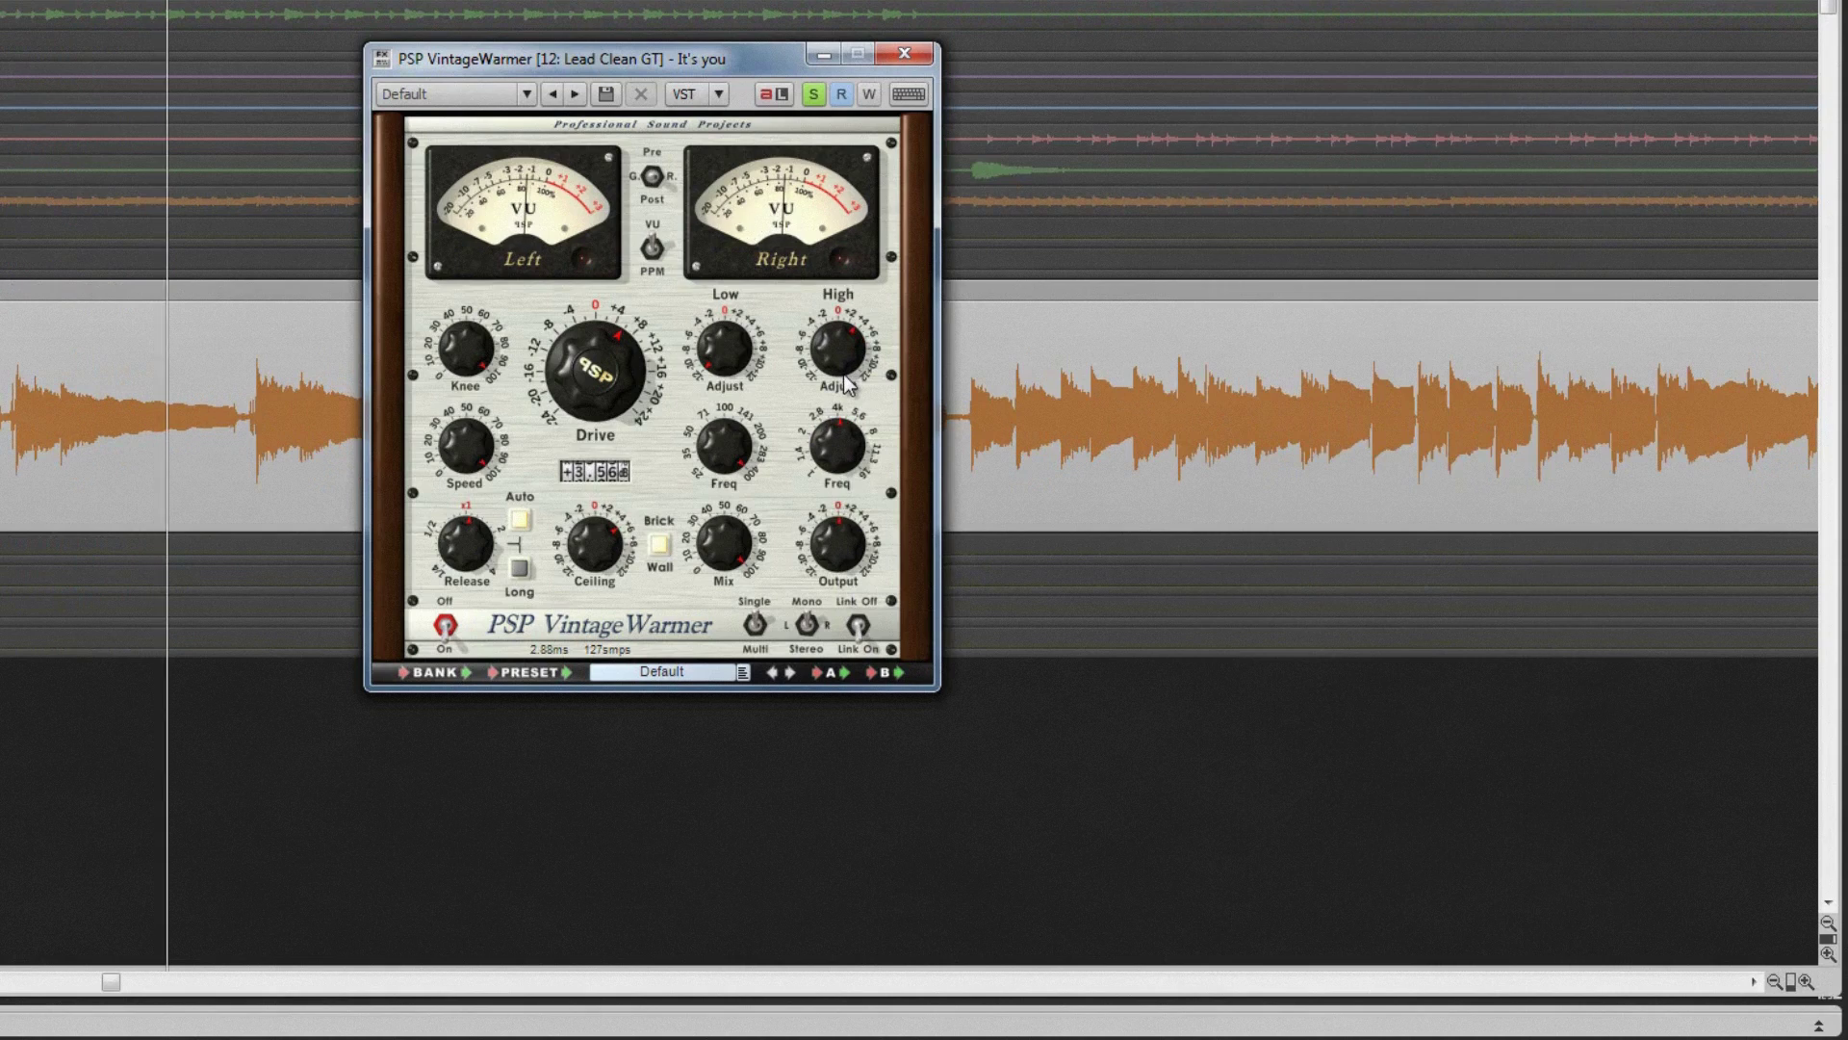
- Raise Low Adjust to about +4 dB and lower the low crossover to about 100 Hz
left_click_drag(755, 378, 756, 347)
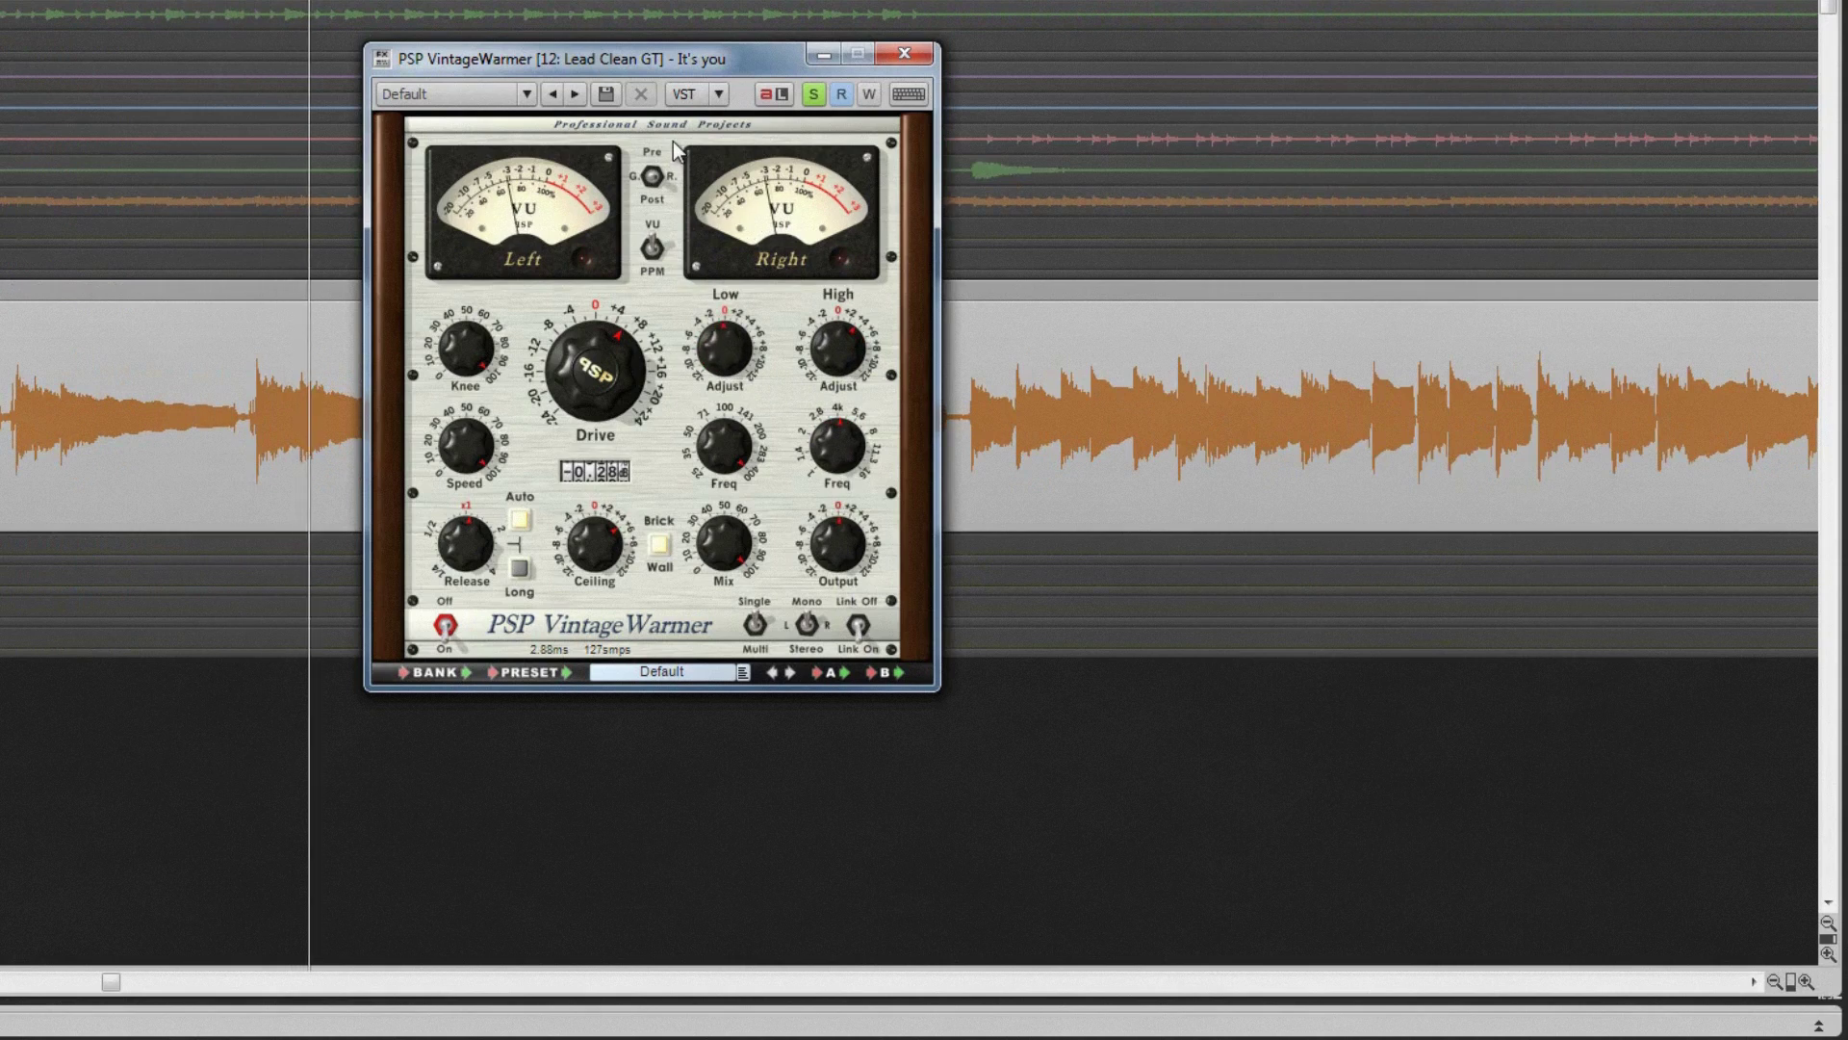
left_click(725, 458)
left_click_drag(725, 466, 755, 666)
mouse_move(742, 528)
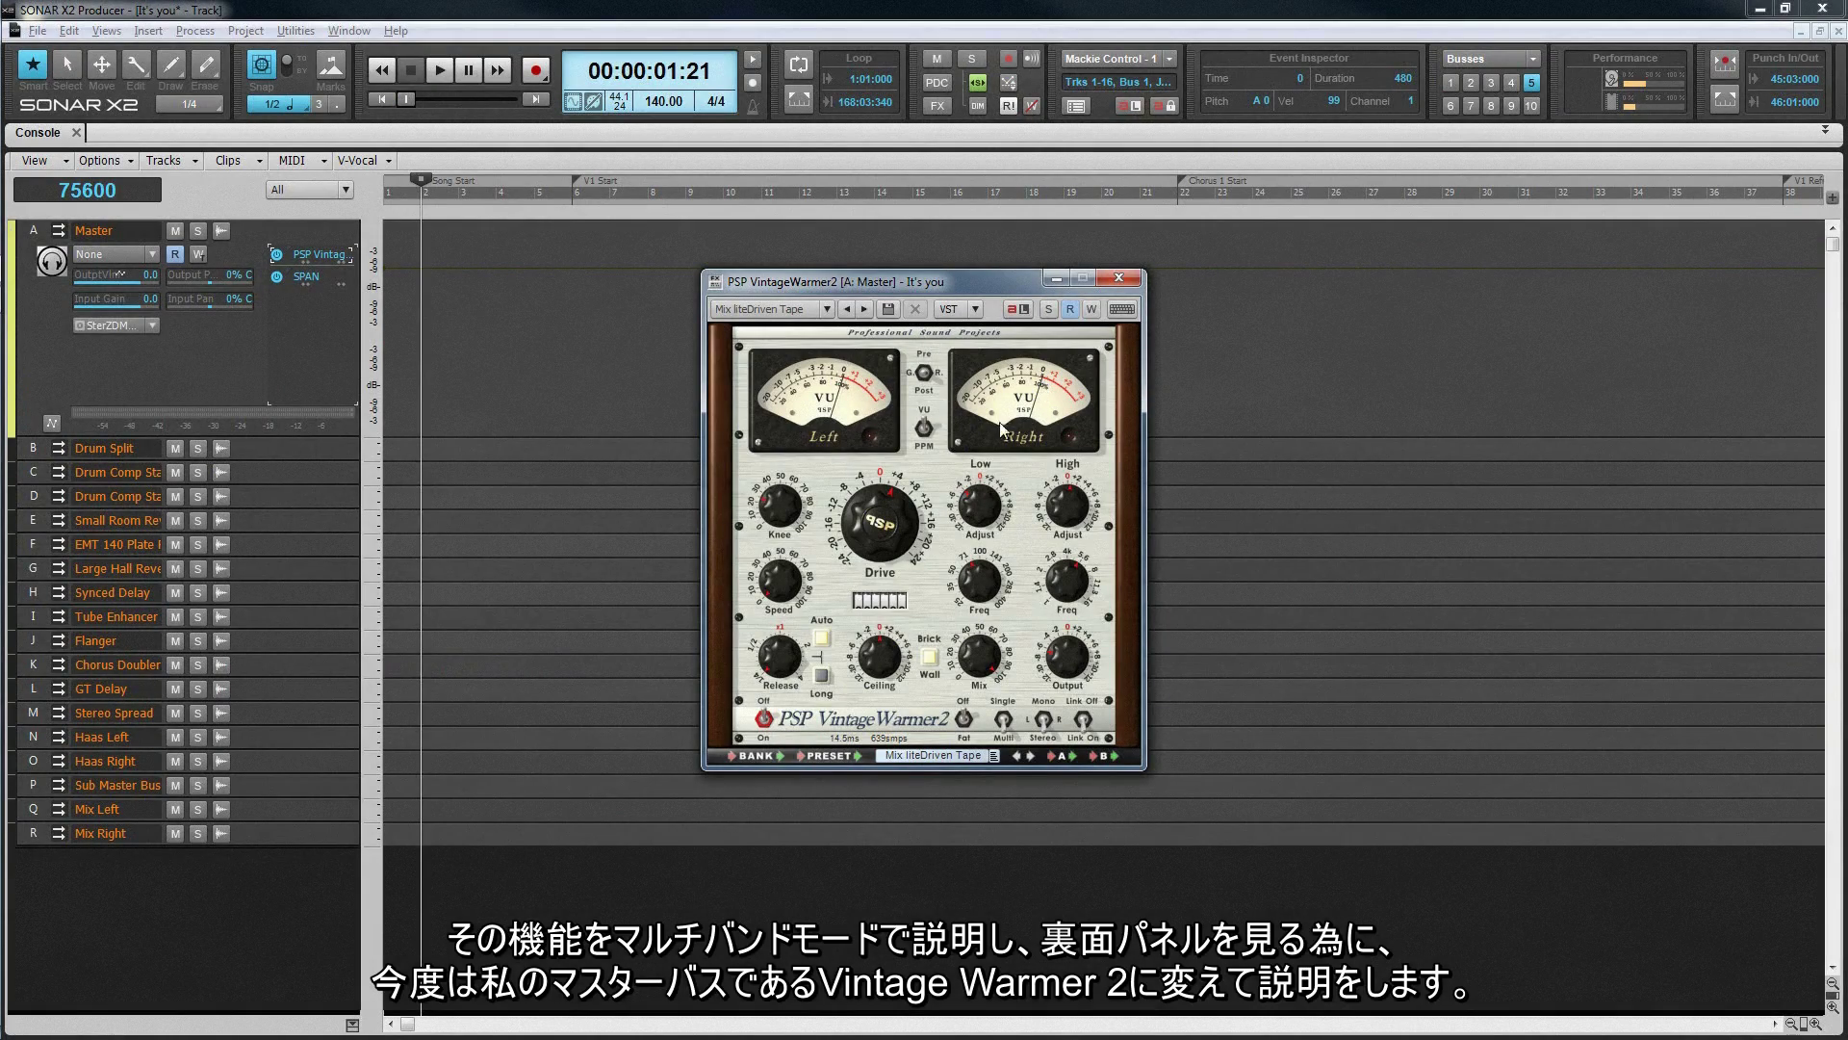
- Bring up the master bus VintageWarmer2 and flip it to its rear settings panel
mouse_move(976, 513)
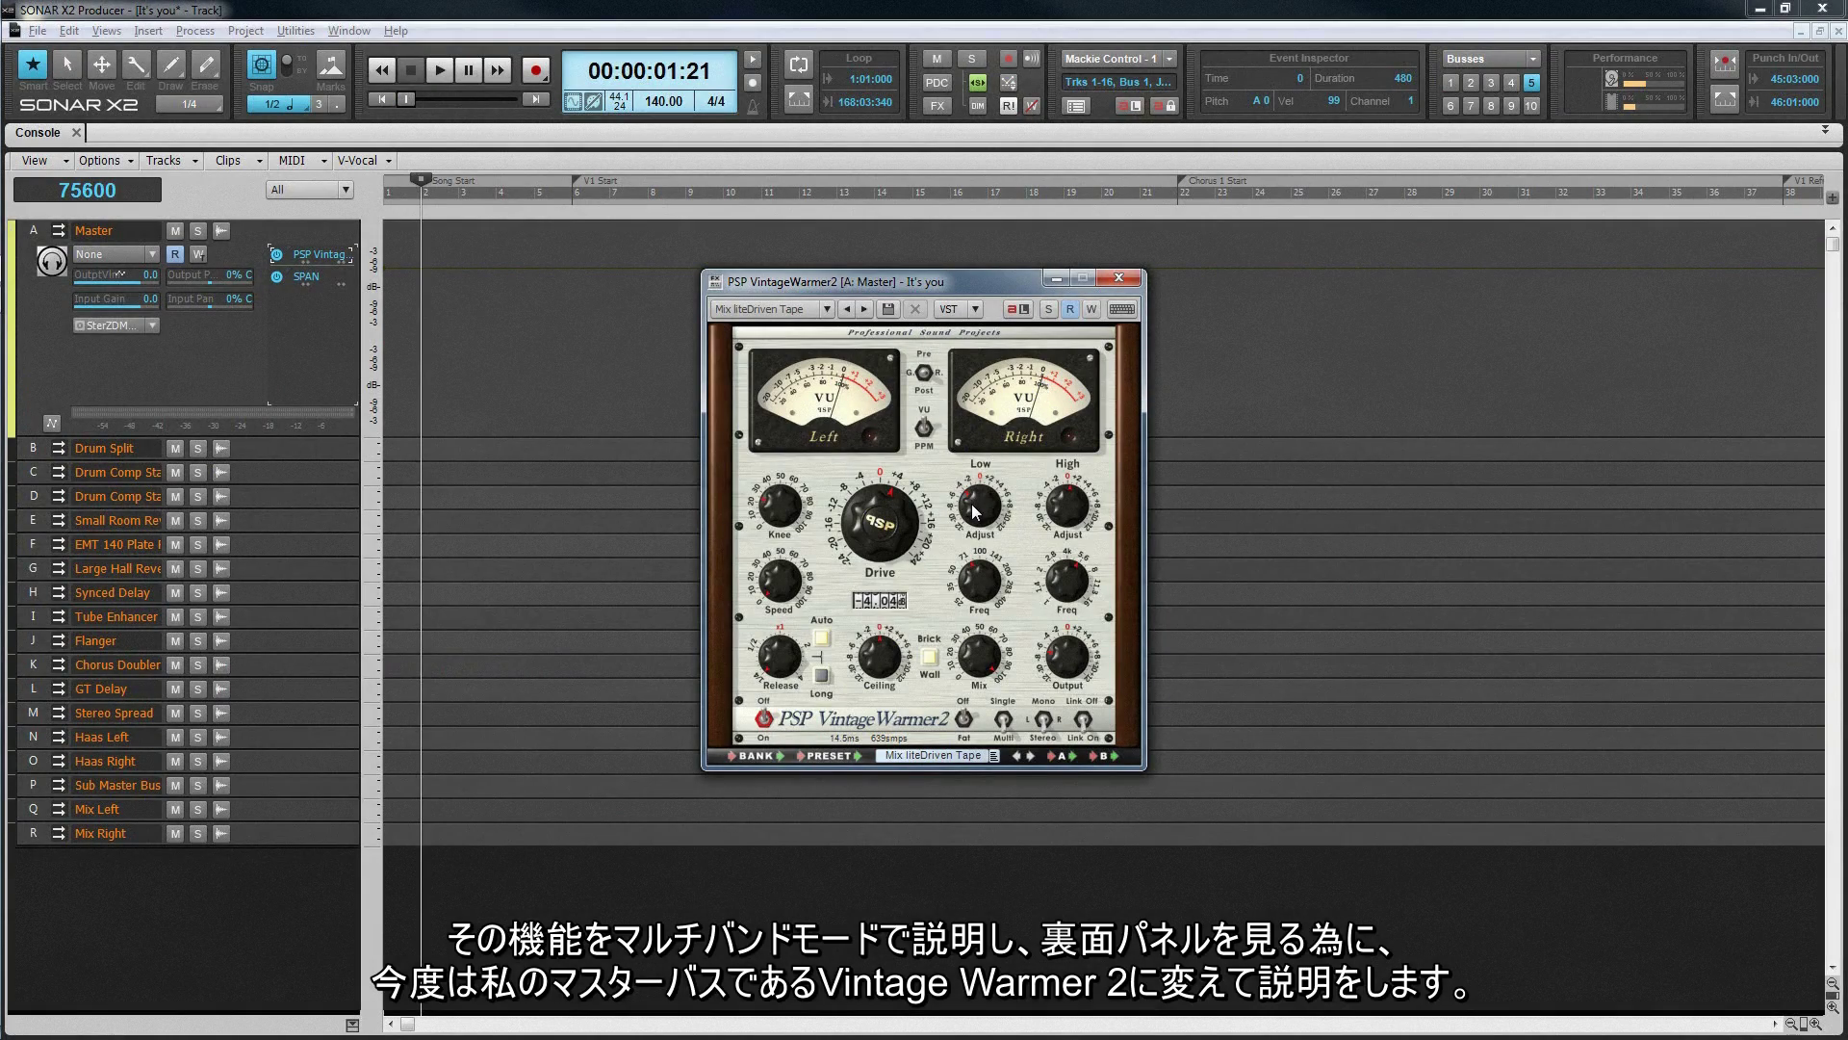
left_click(857, 718)
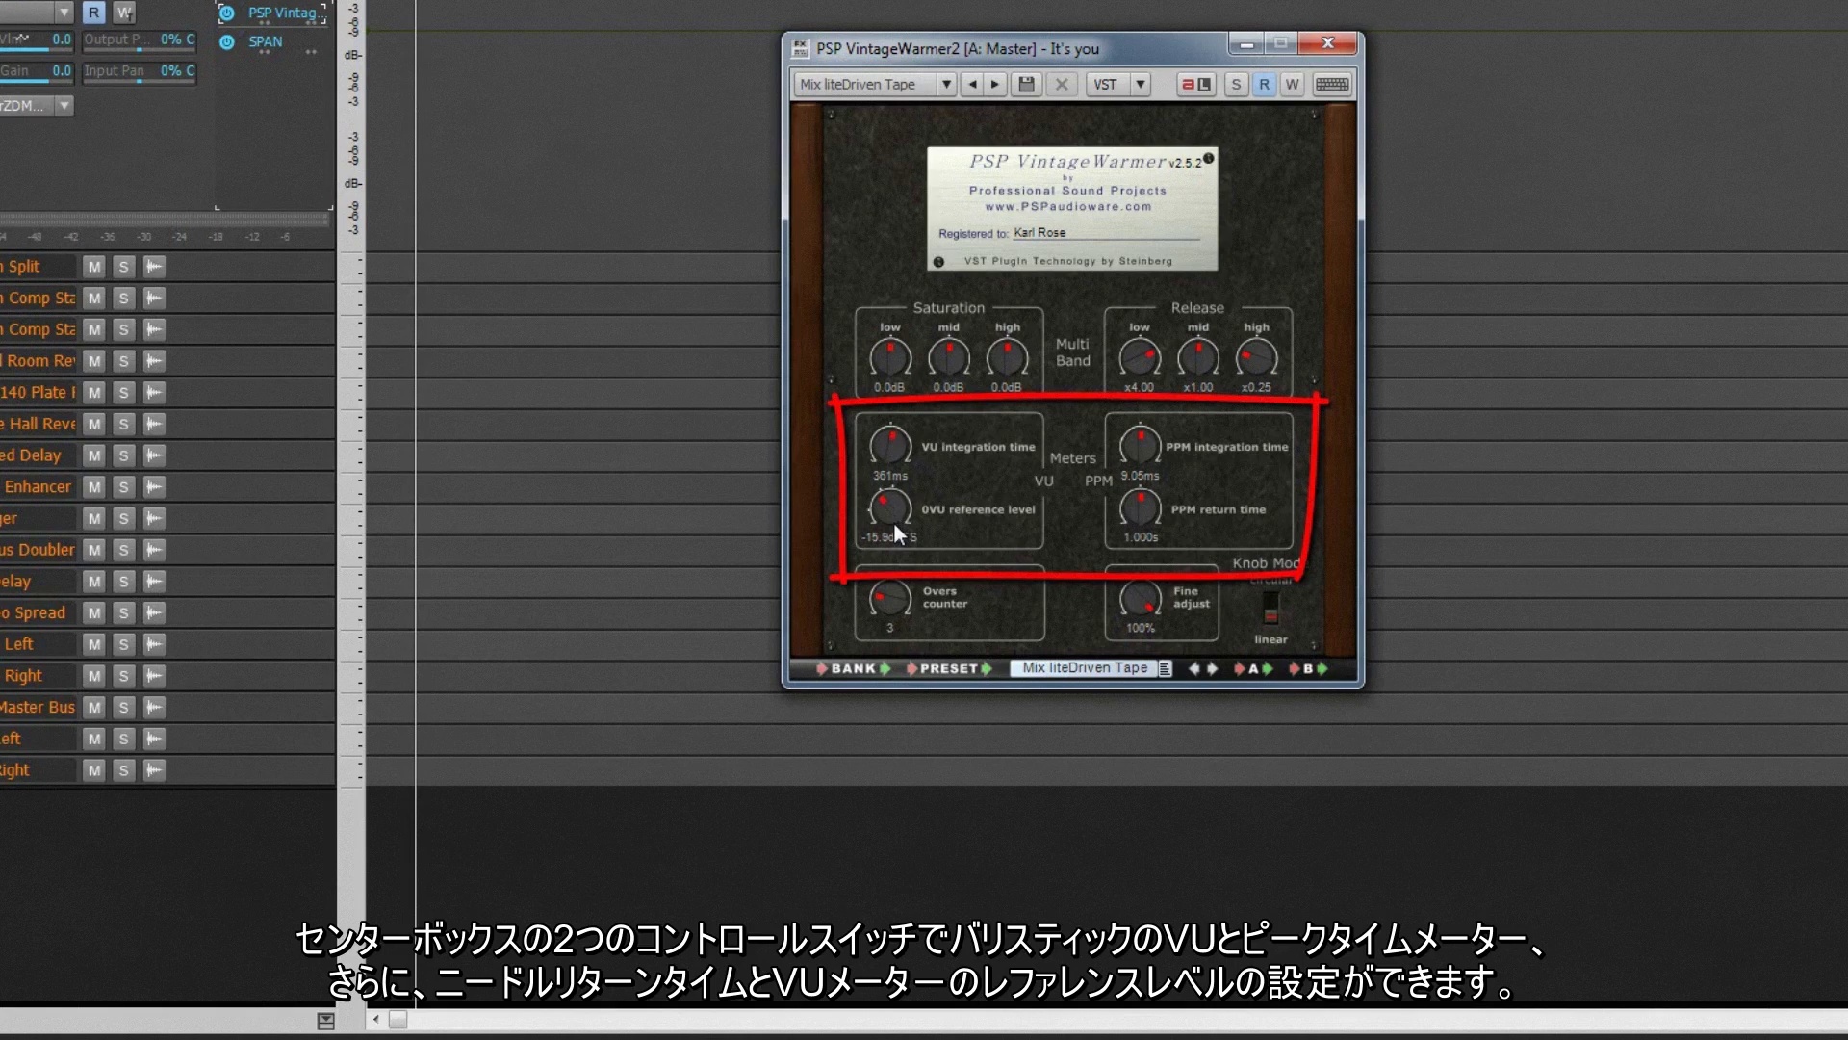
- Set 0VU reference to -14.3 dBFS, lengthen PPM integration time, and raise the overs counter threshold
left_click_drag(894, 521, 893, 506)
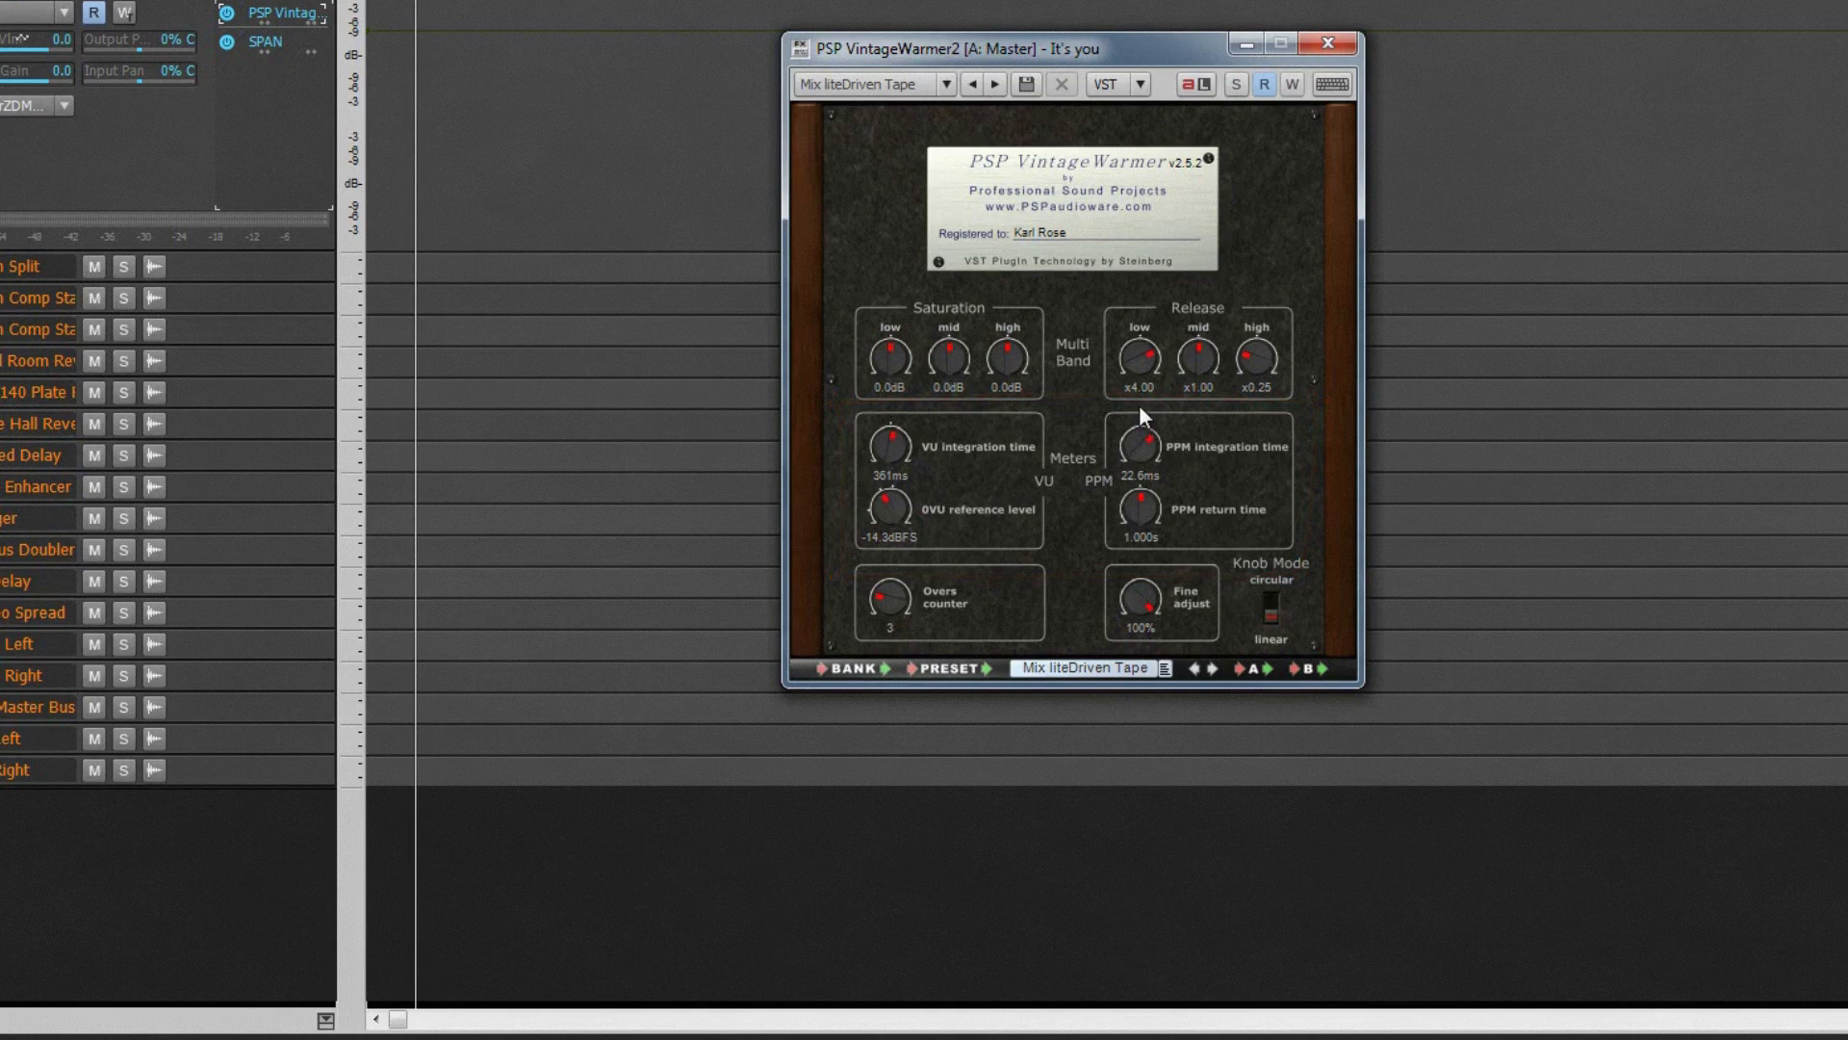
mouse_move(1142, 446)
left_mouse_down()
mouse_move(1134, 520)
mouse_move(1136, 491)
left_mouse_up()
left_click_drag(895, 597, 894, 530)
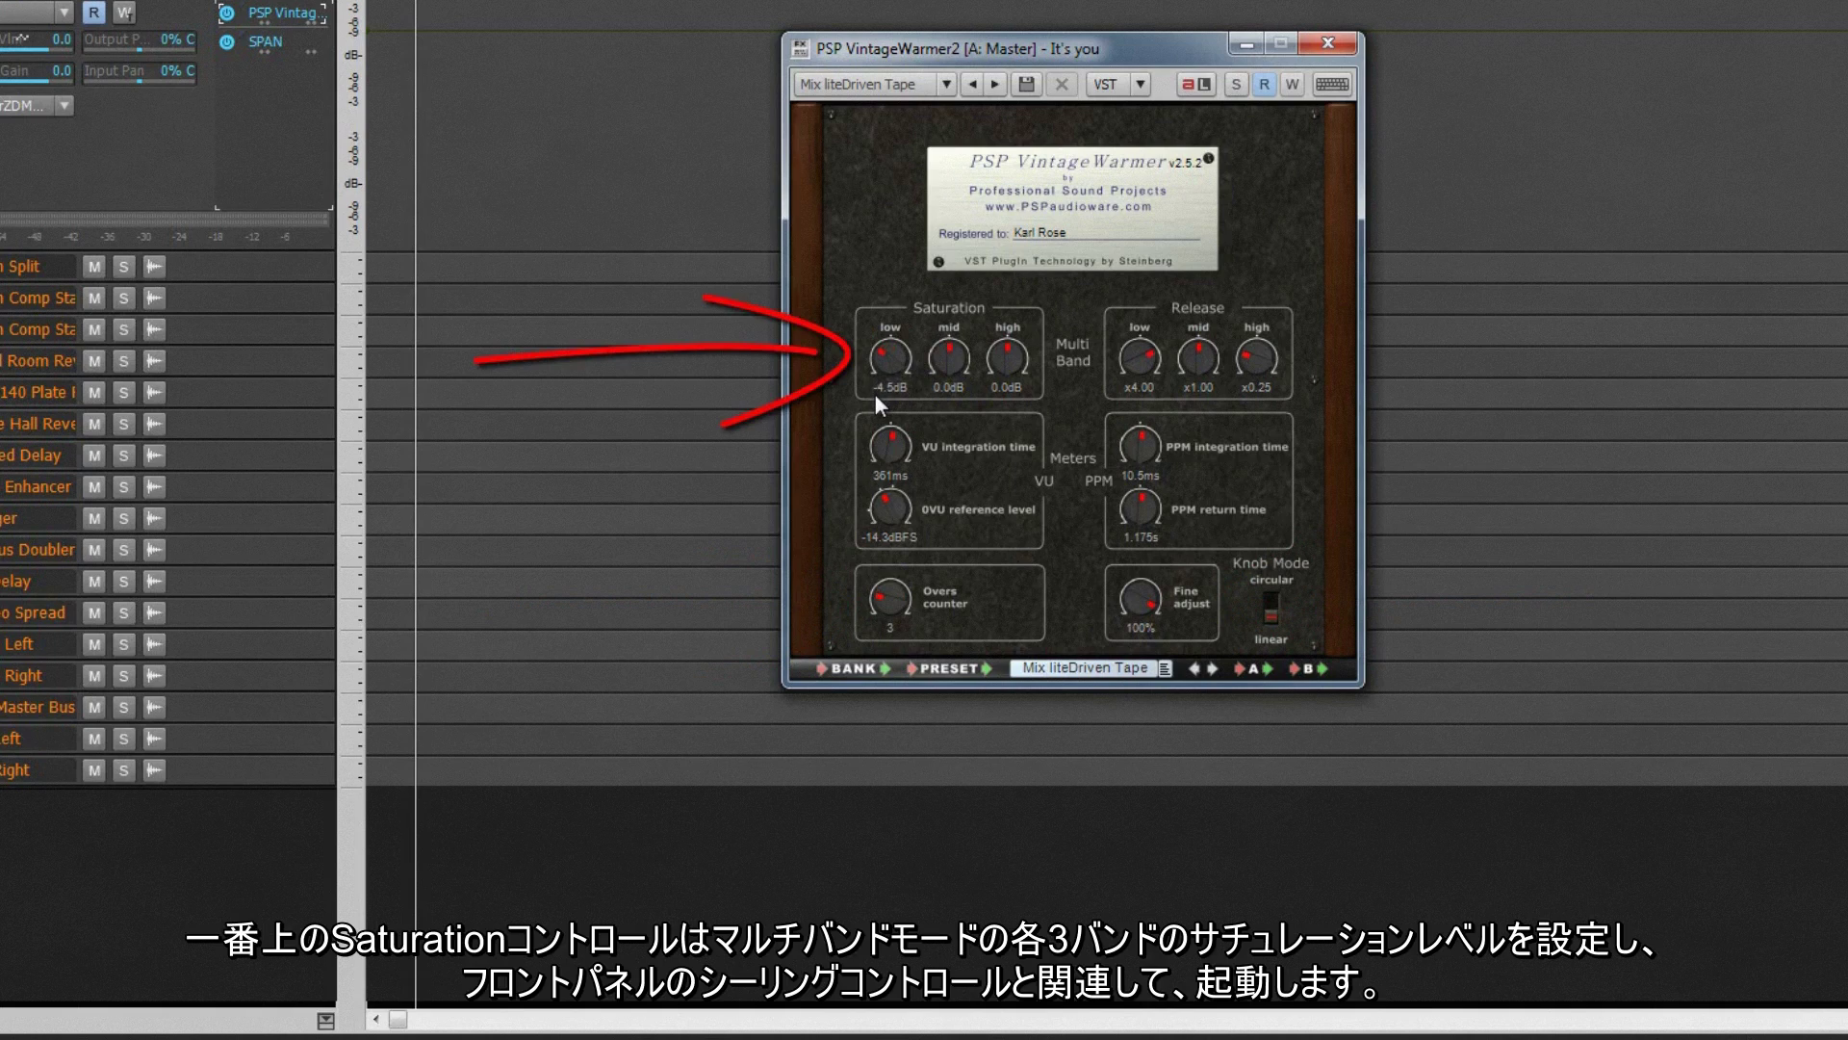
- Set the back-panel Saturation knobs to 0.1 dB low, 0.9 dB mid and 0.8 dB high
mouse_move(884, 370)
left_mouse_down()
mouse_move(959, 373)
mouse_move(948, 346)
left_mouse_up()
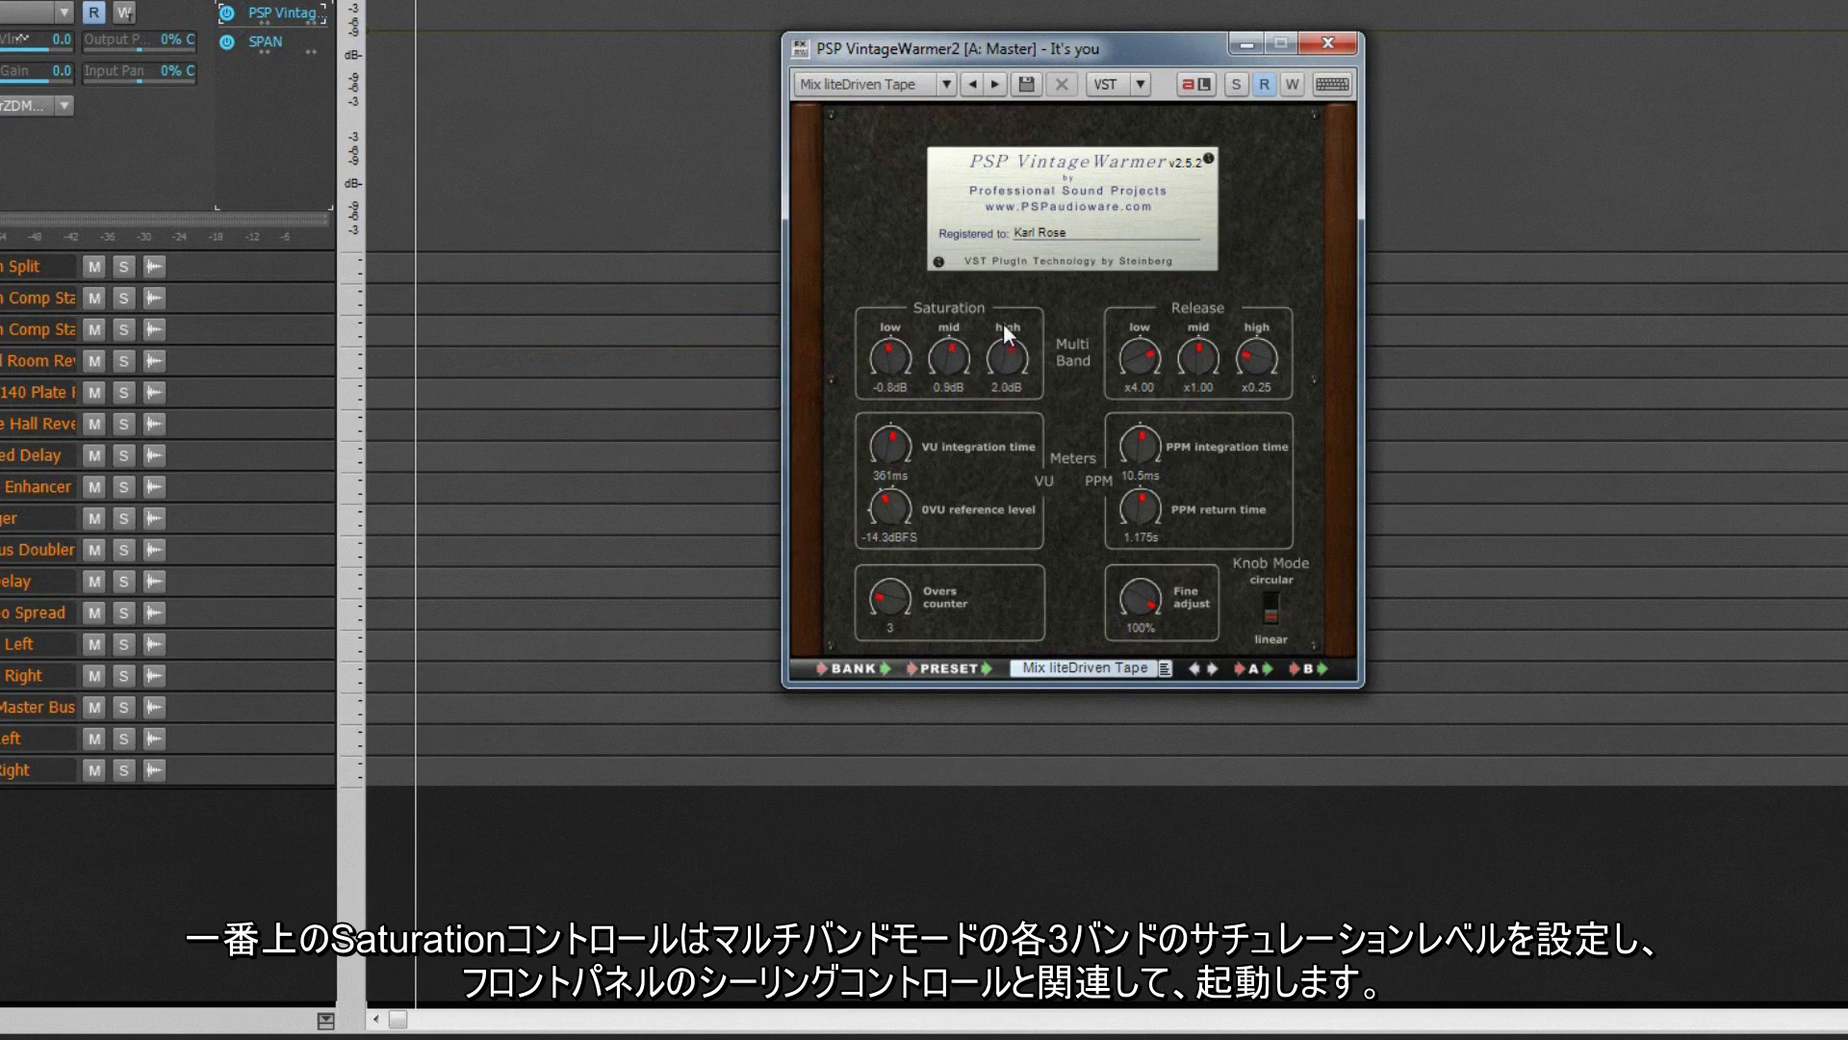
left_click_drag(1003, 331, 1003, 348)
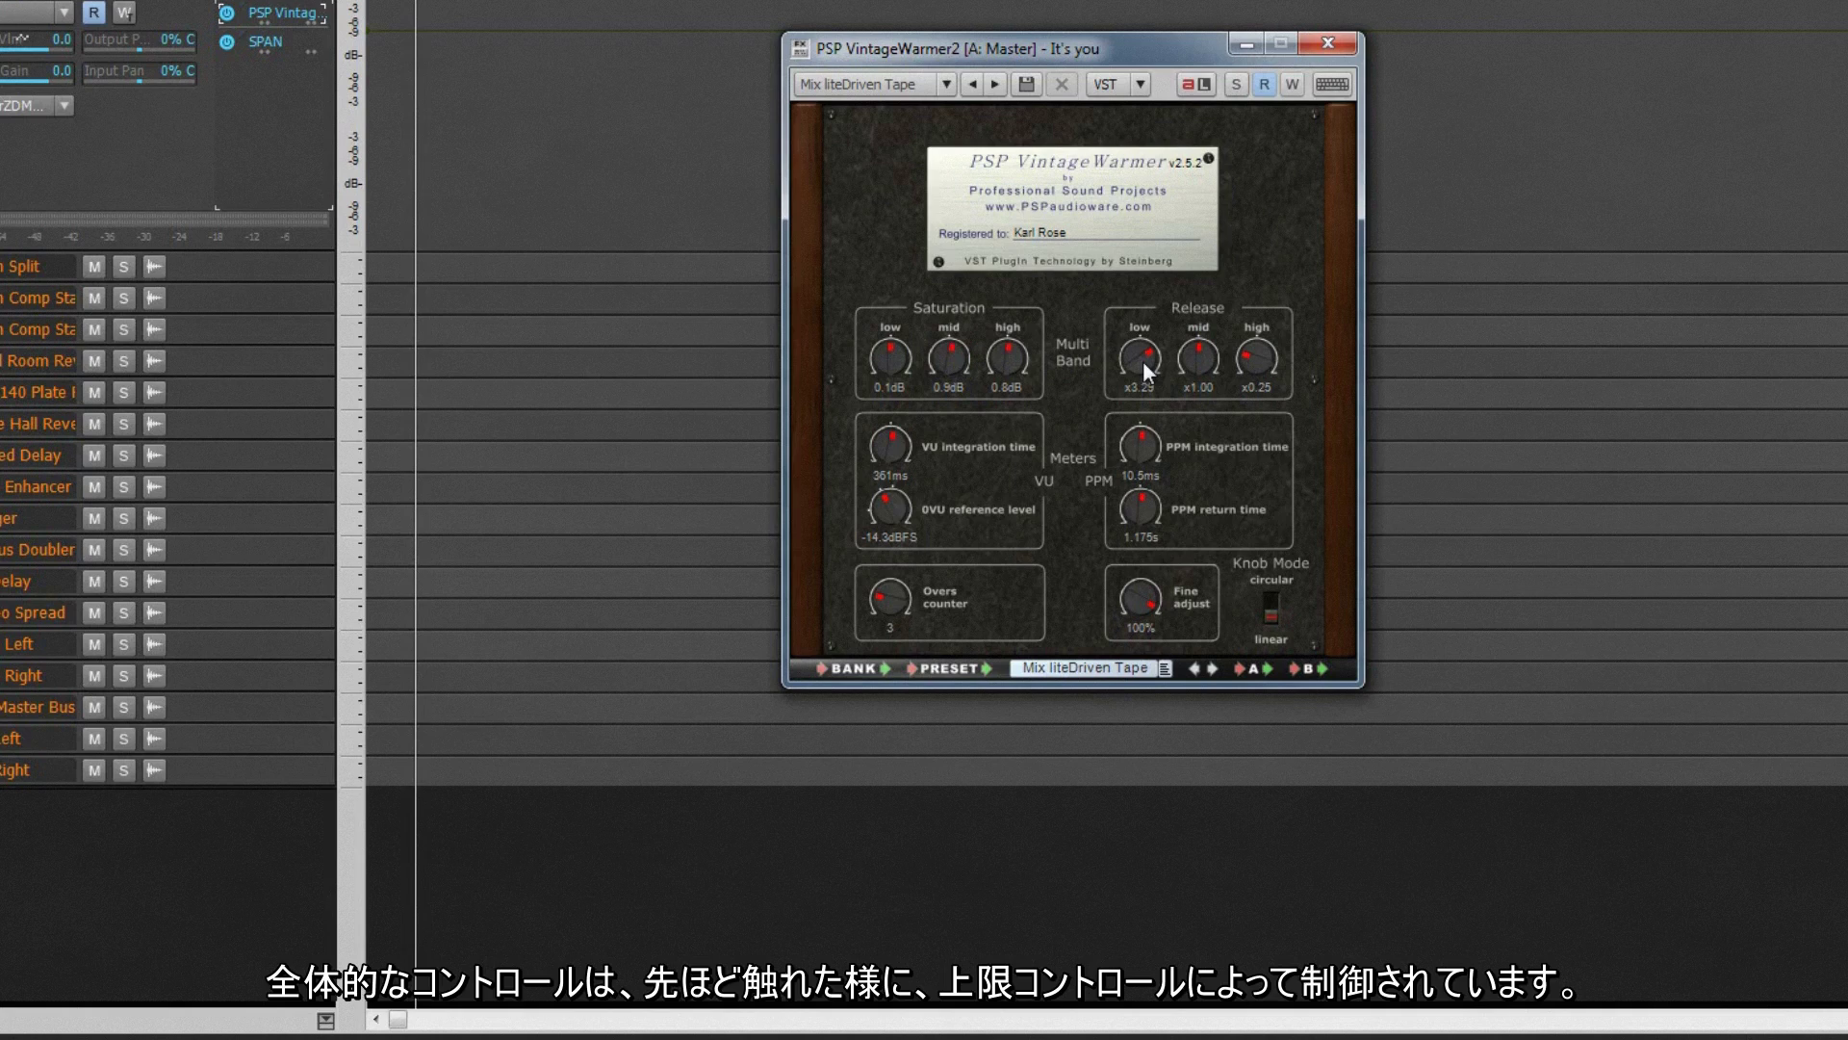
- Set the back-panel low-band Release knob to x4.00
scroll(1144, 364, "up", 1)
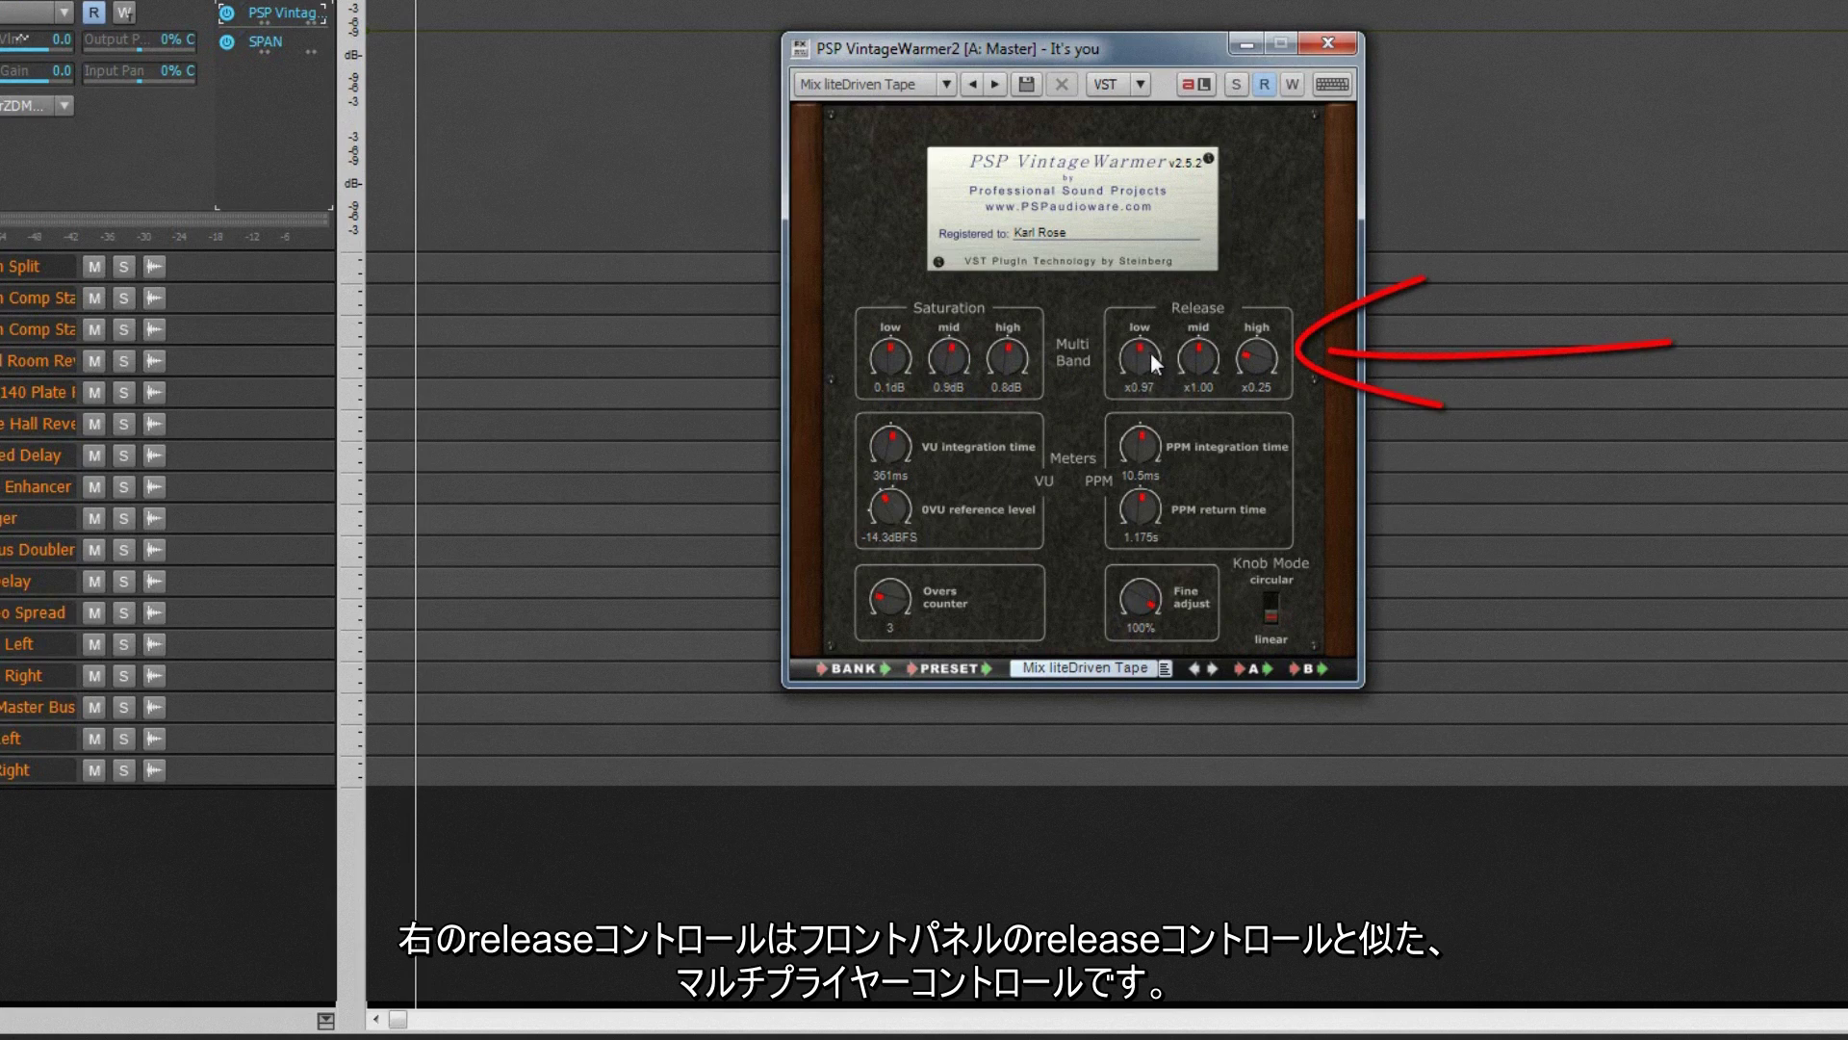
left_click_drag(1150, 303, 1153, 293)
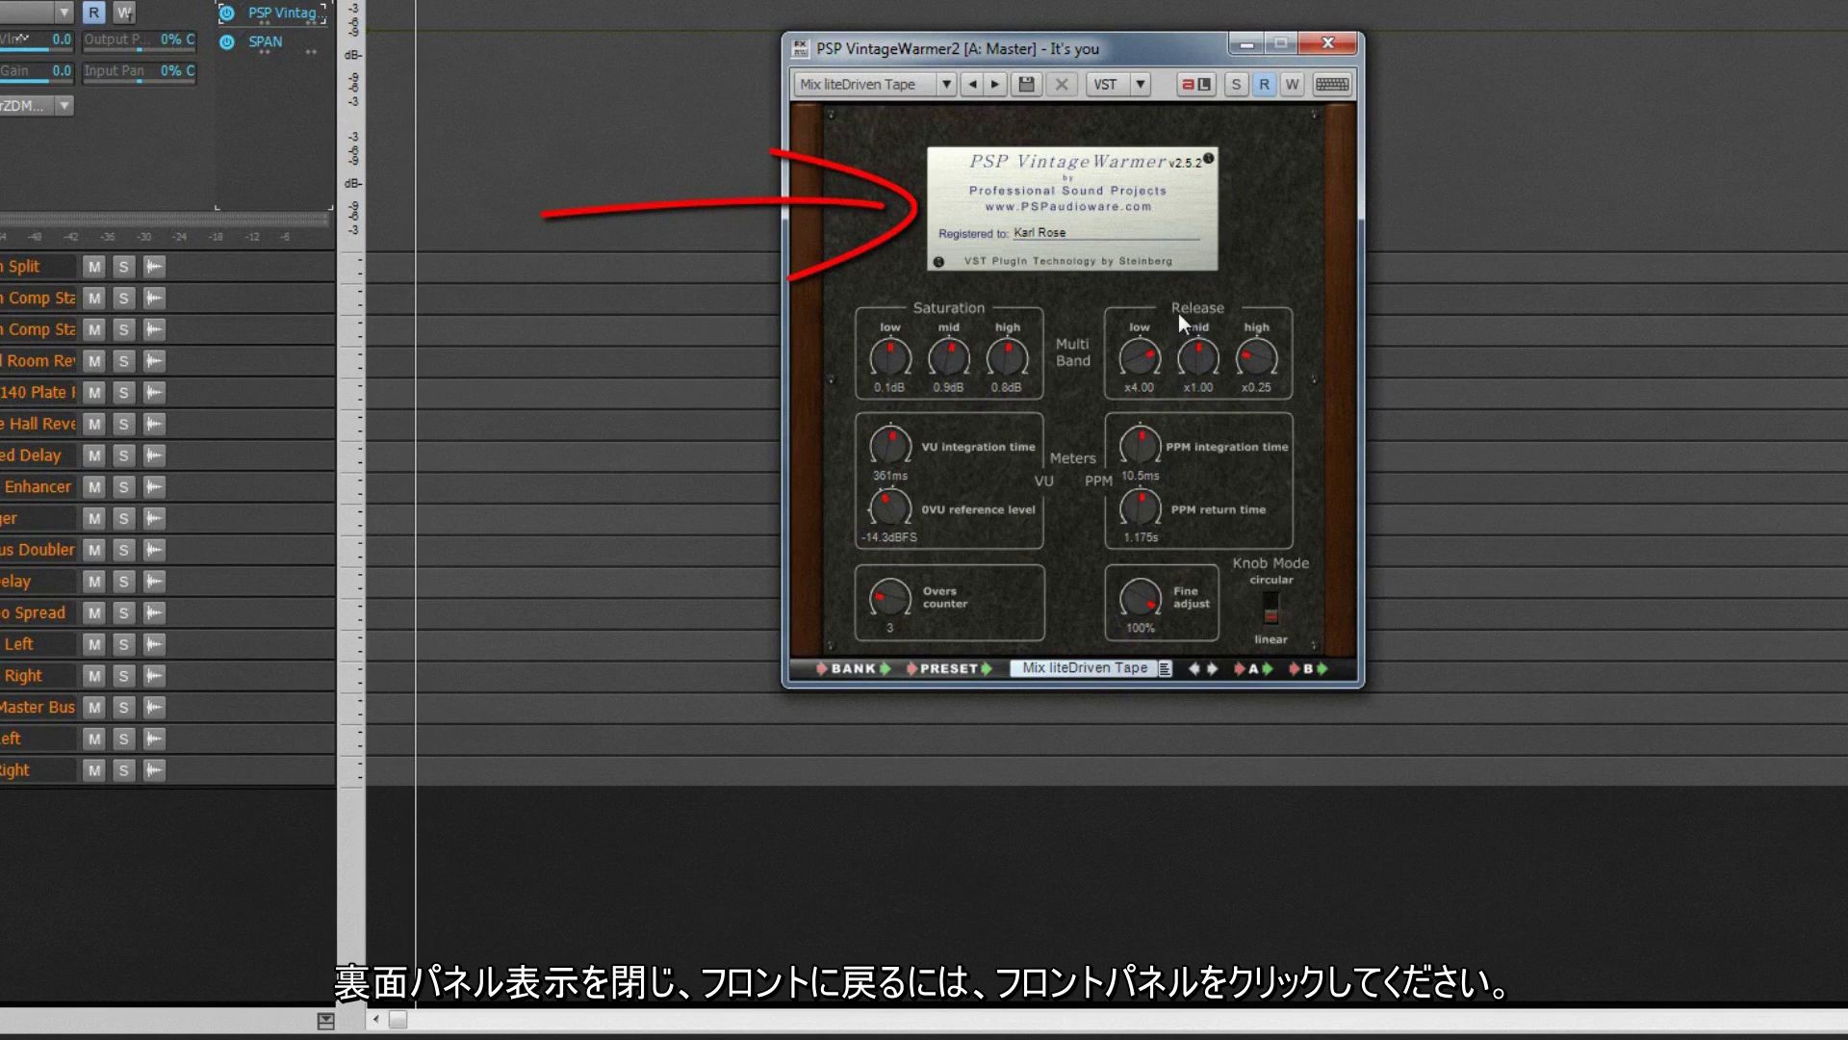
- Flip to the front panel, start playback, and load the Mix liteDriven Tape preset
left_click(1152, 219)
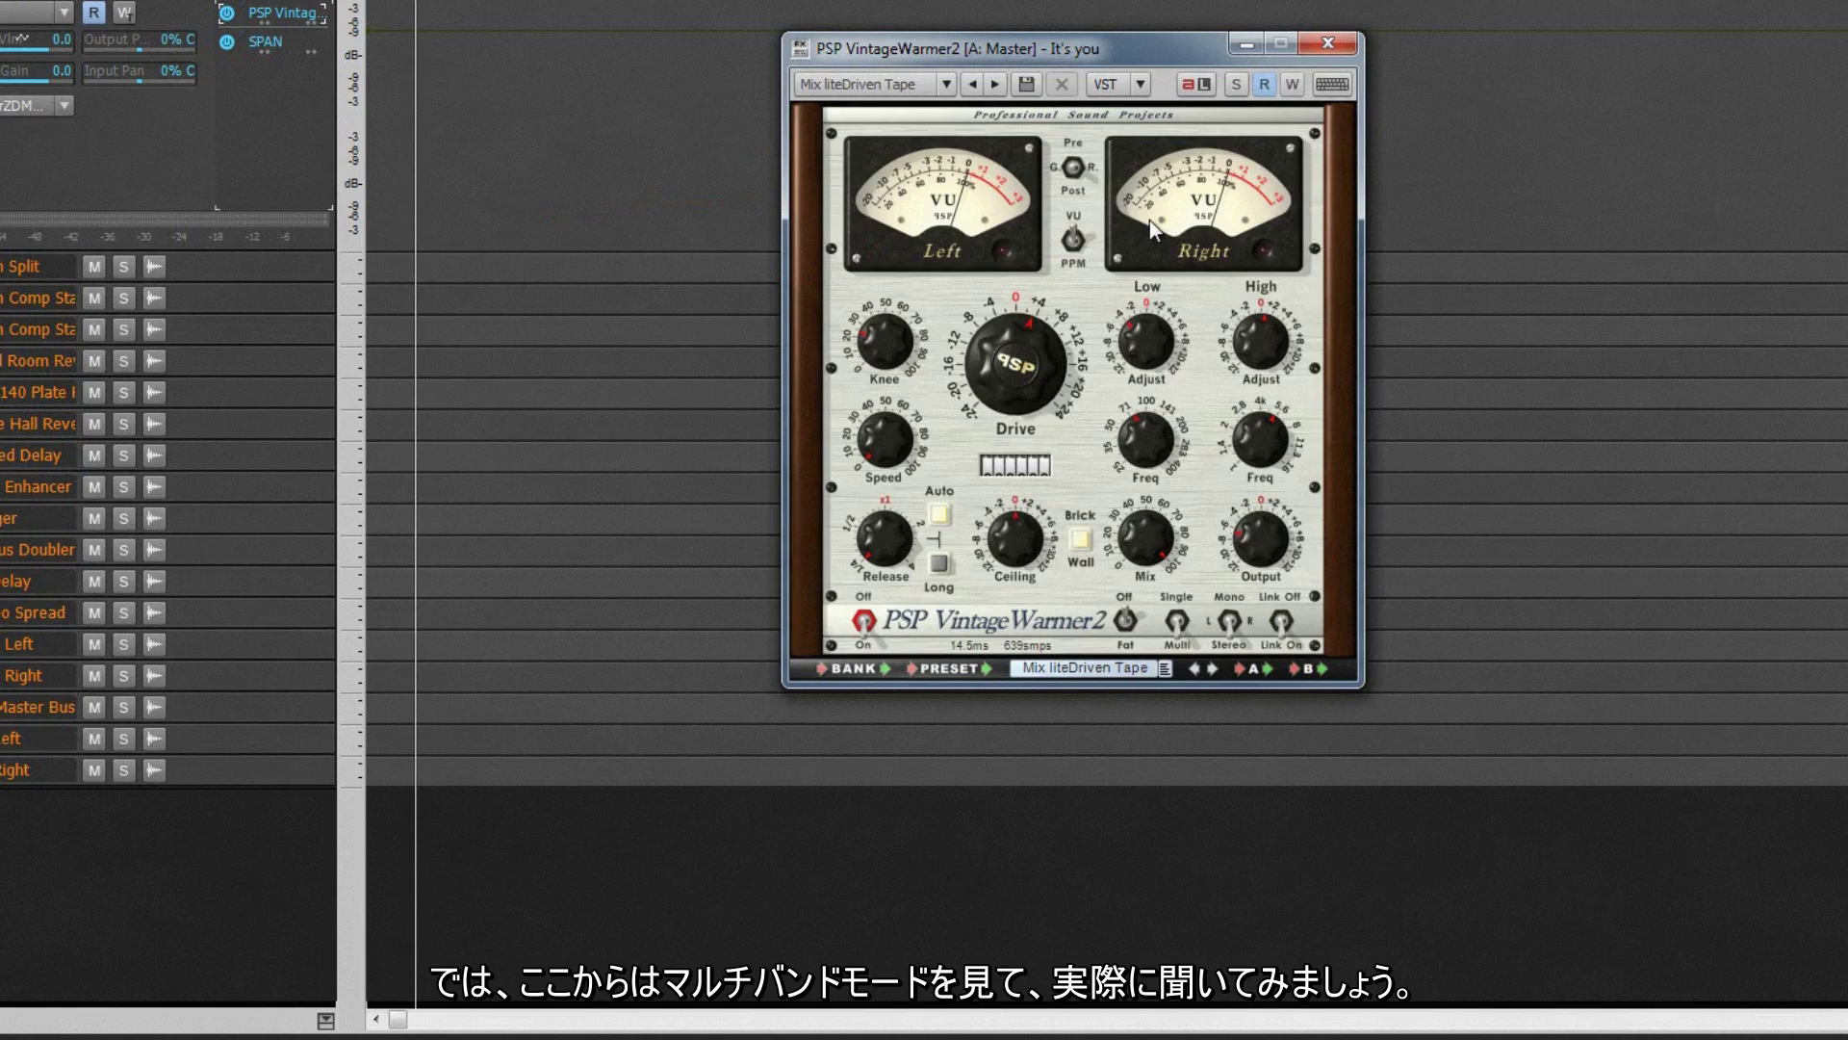
key("space")
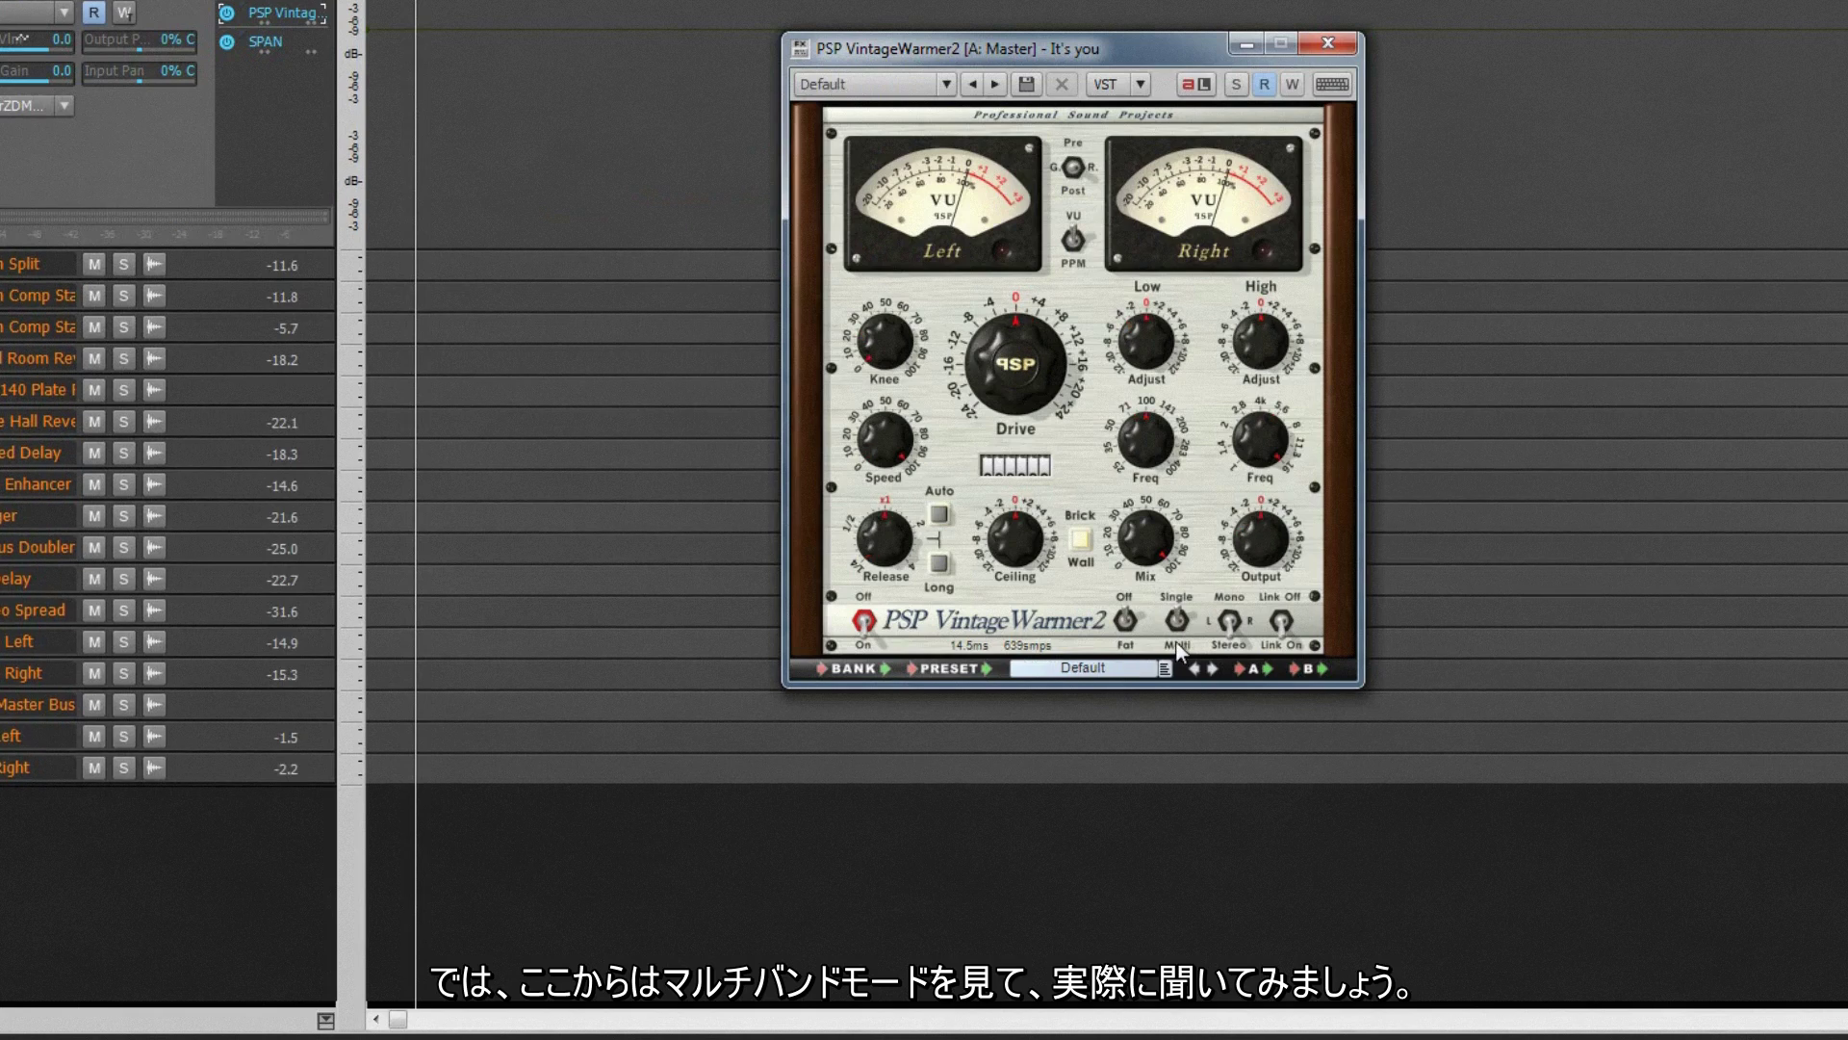
left_click(1165, 664)
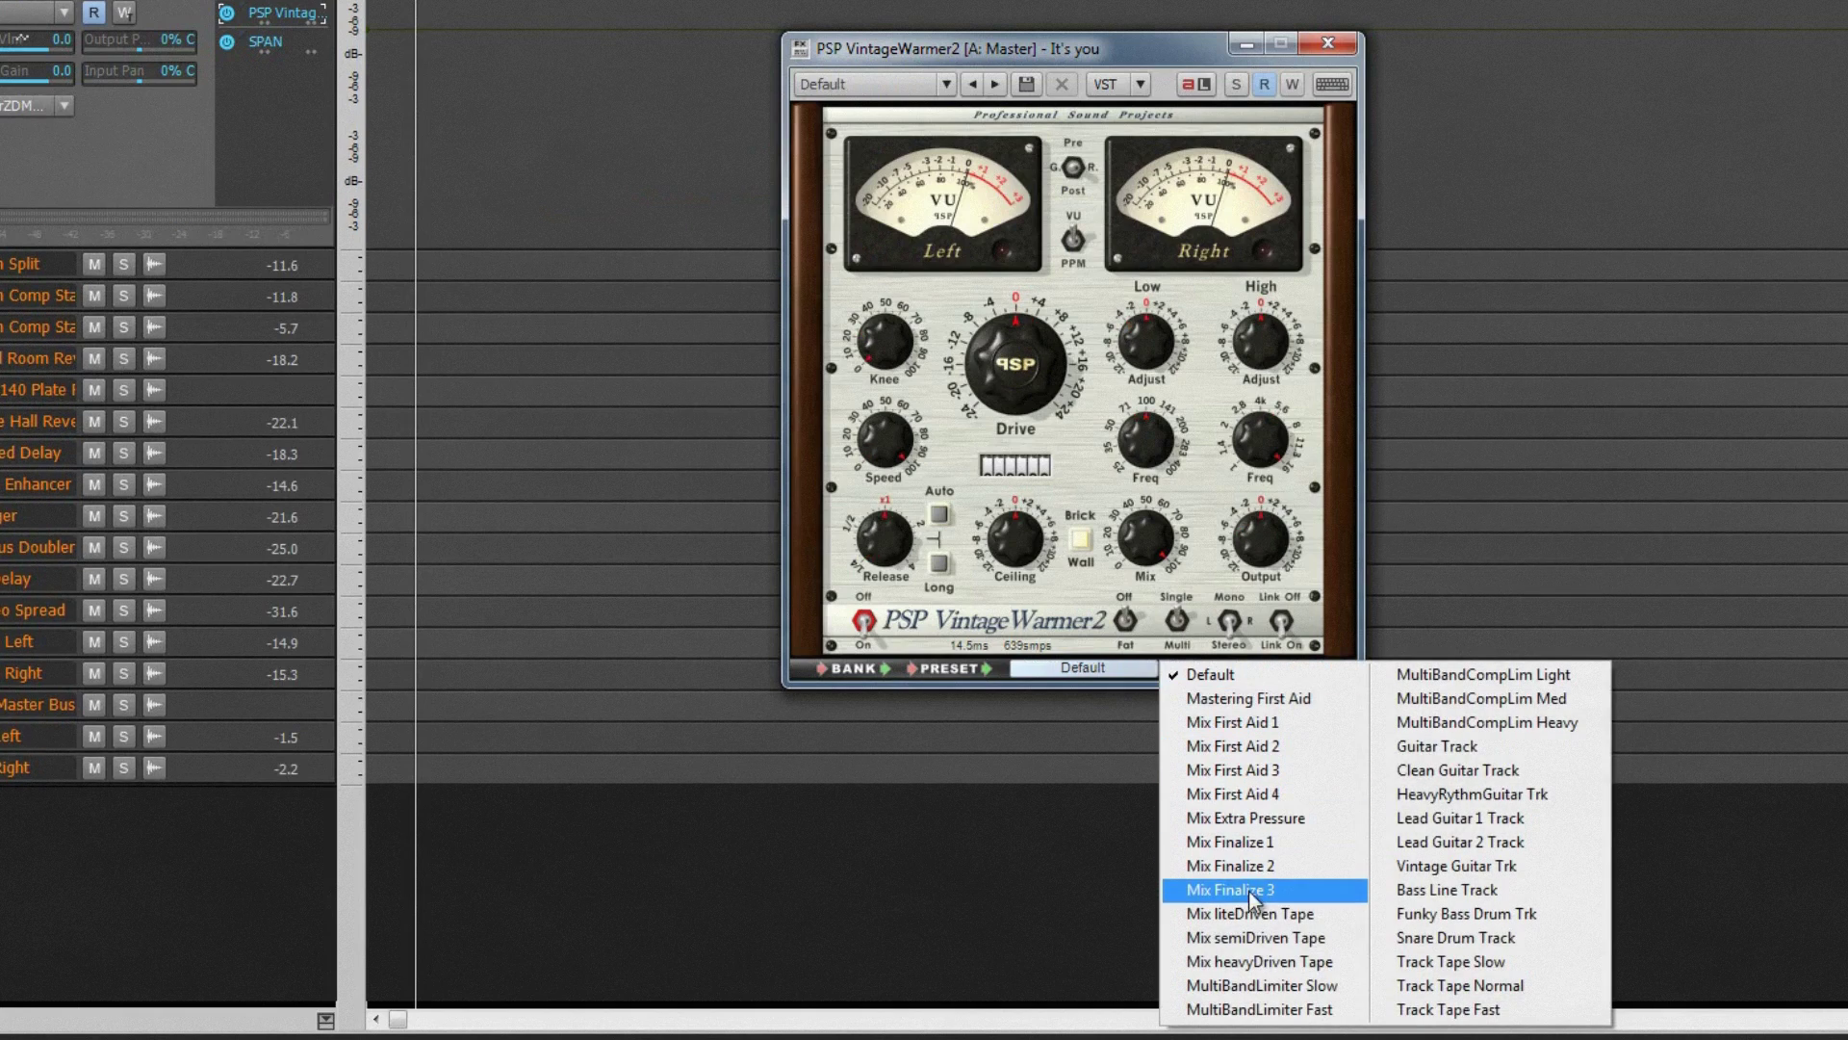
left_click(1251, 916)
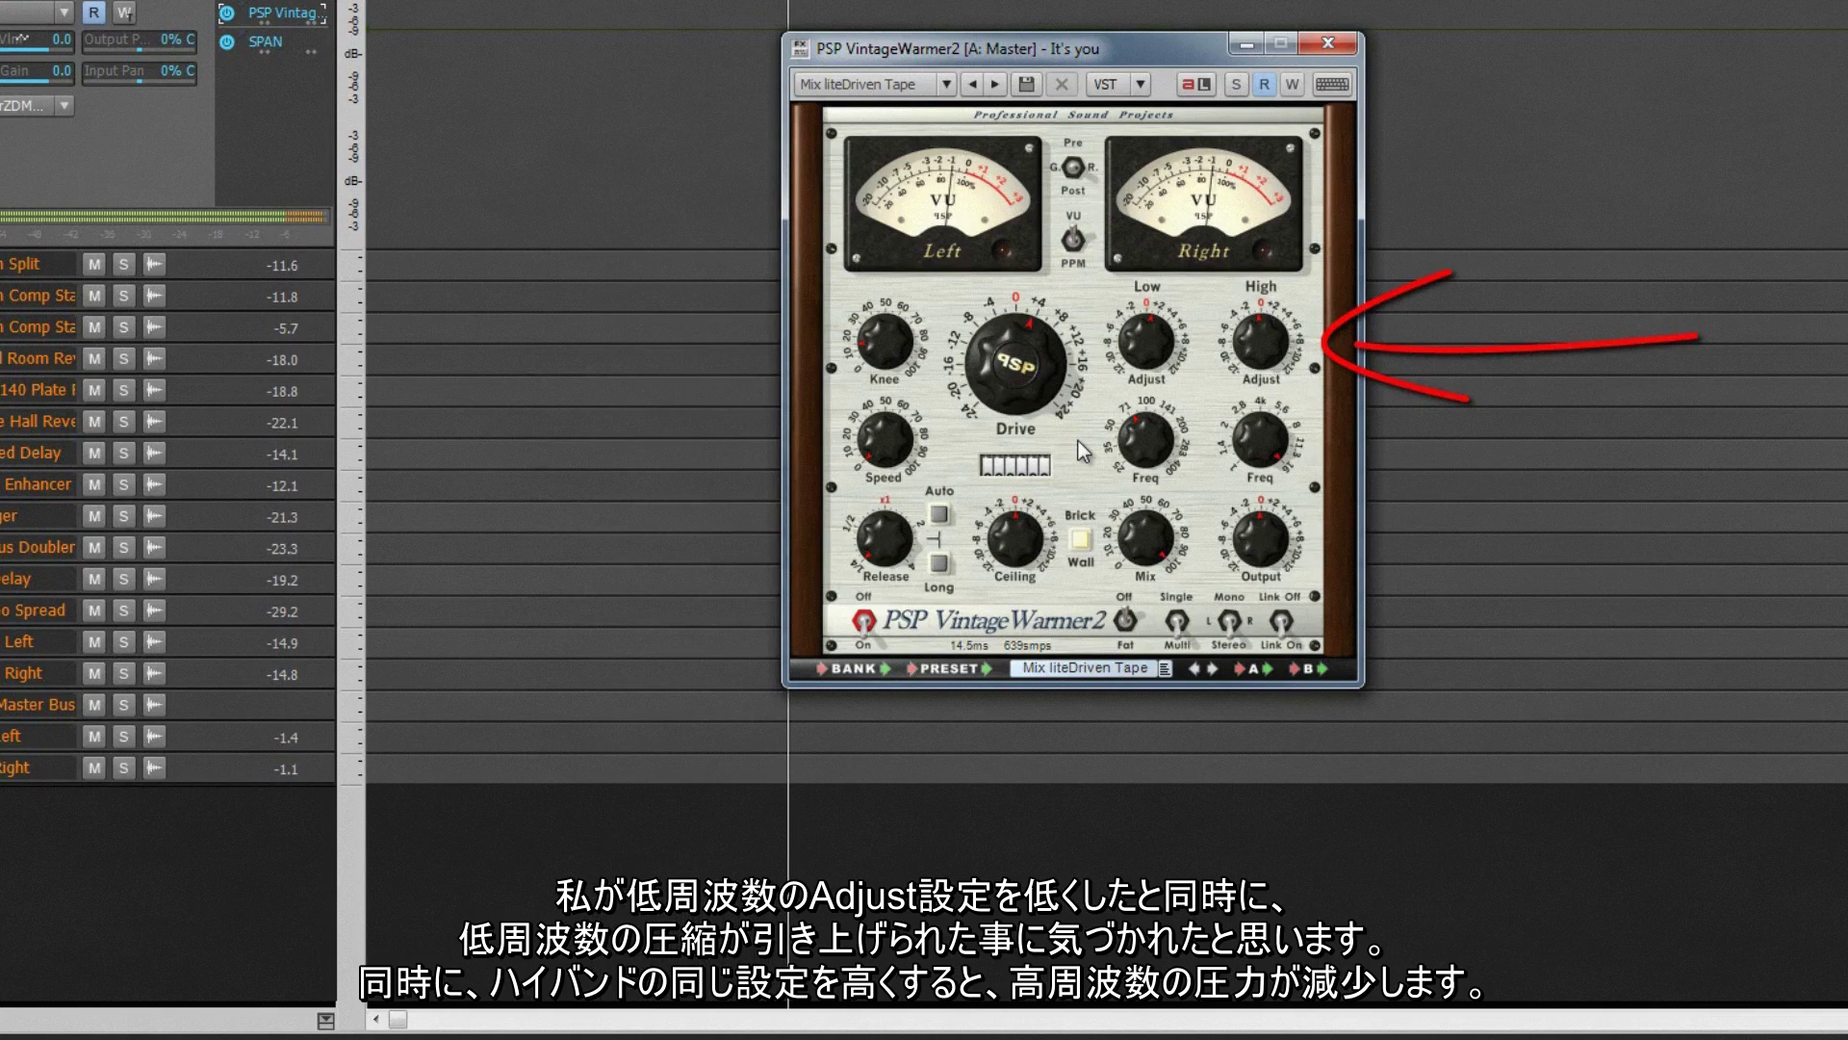
- Lower Low Adjust to about -3 dB, raise High Adjust to about +4.4 dB, then set Low Adjust to +0.56 dB
mouse_move(1147, 316)
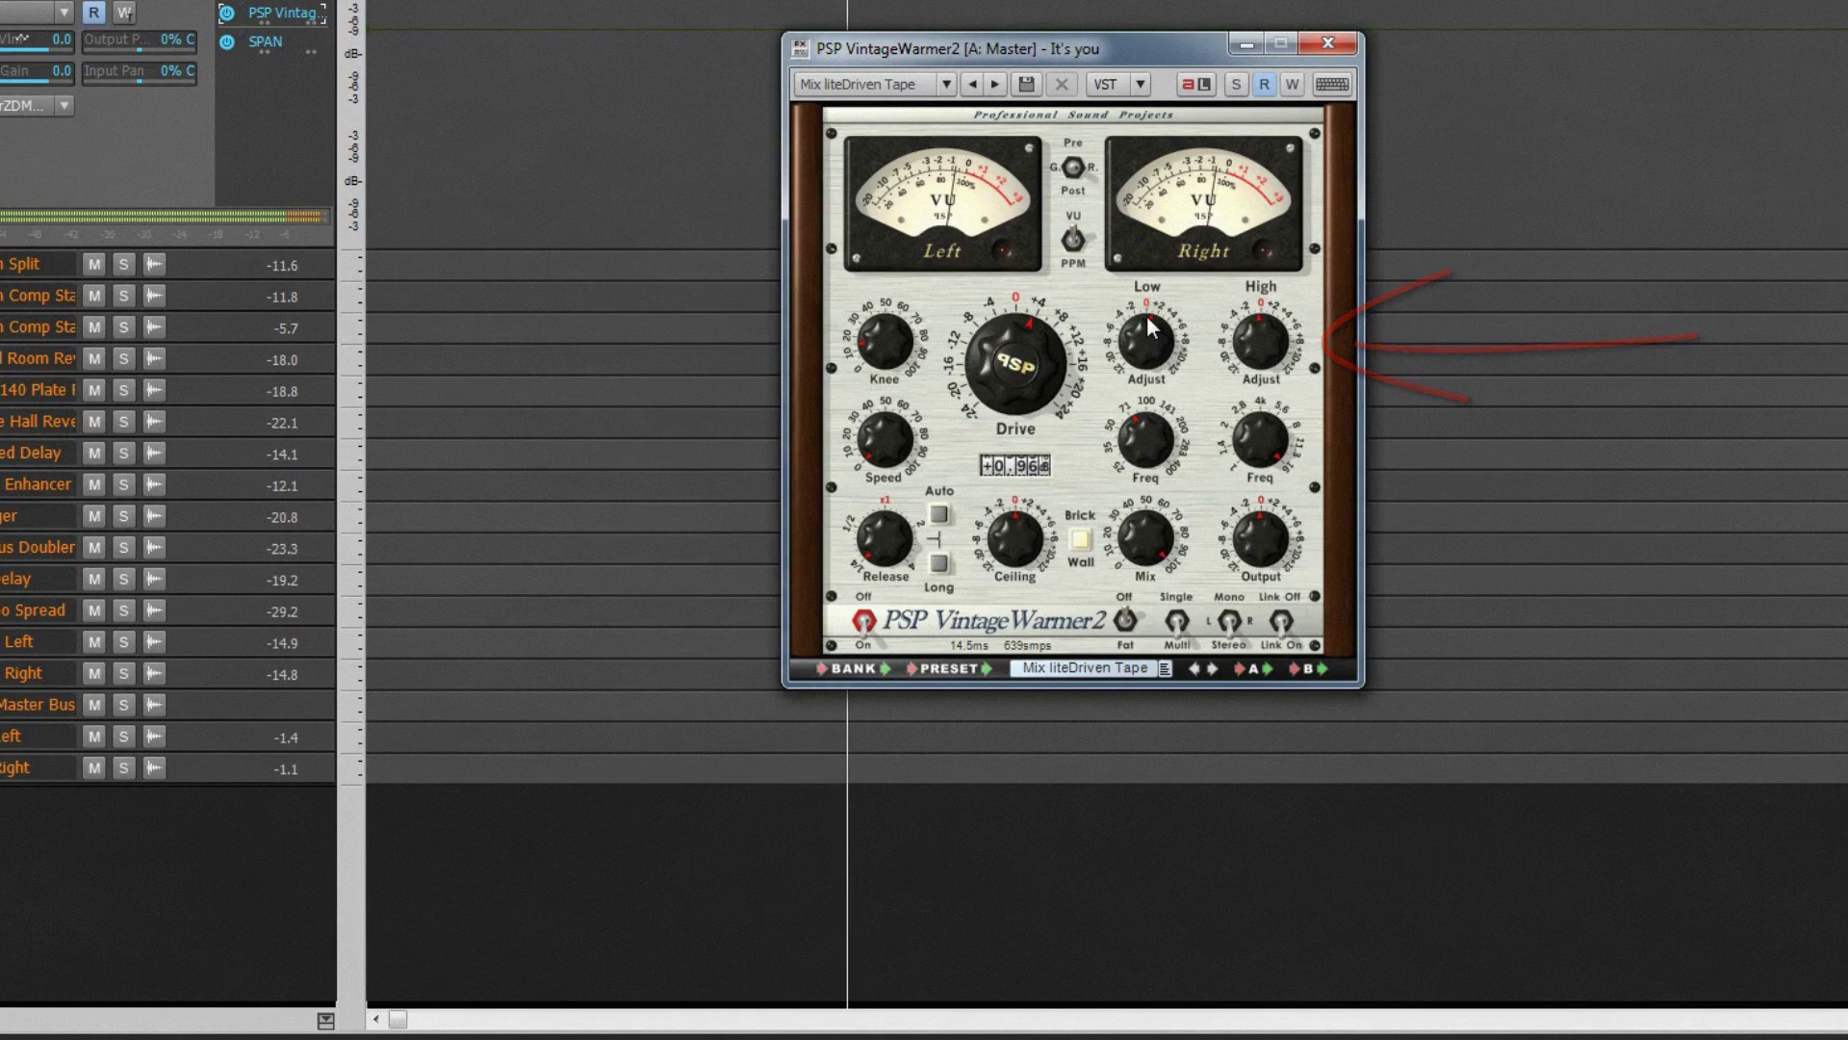
left_click_drag(1147, 318, 1155, 431)
mouse_move(1240, 331)
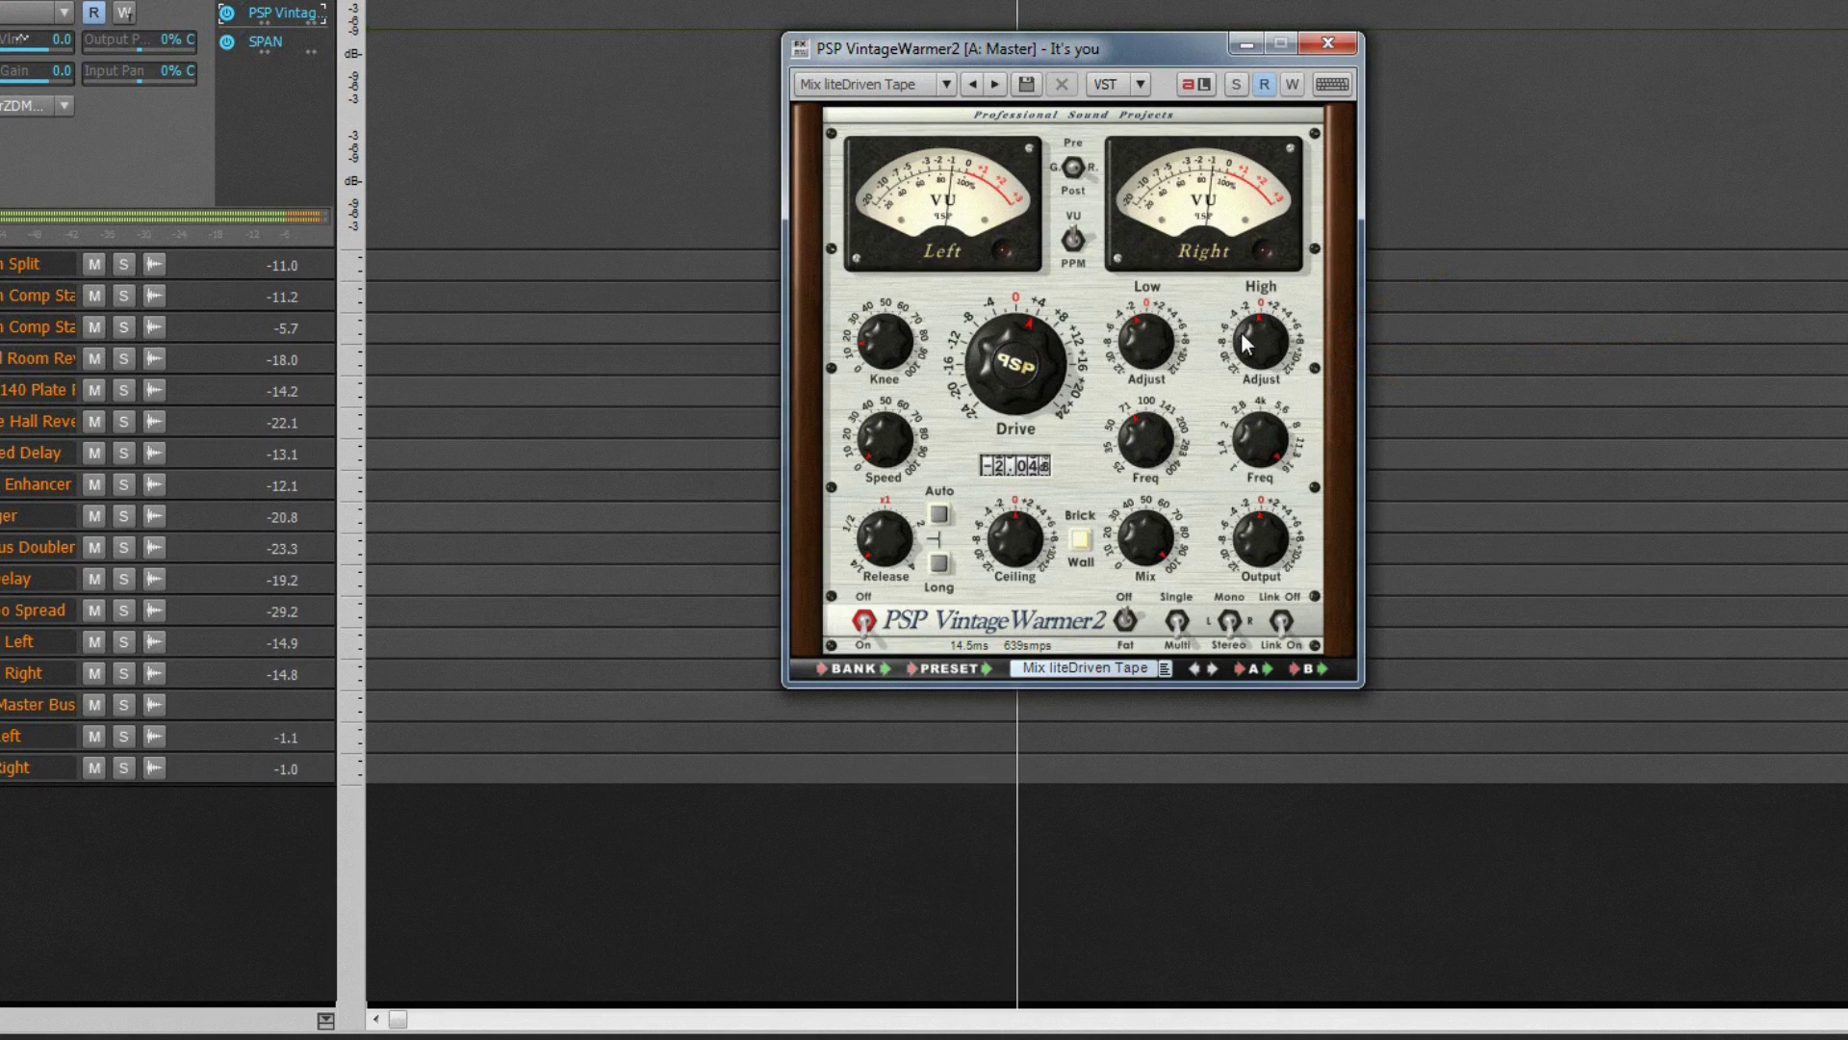
left_click_drag(1251, 333, 1251, 272)
mouse_move(1149, 344)
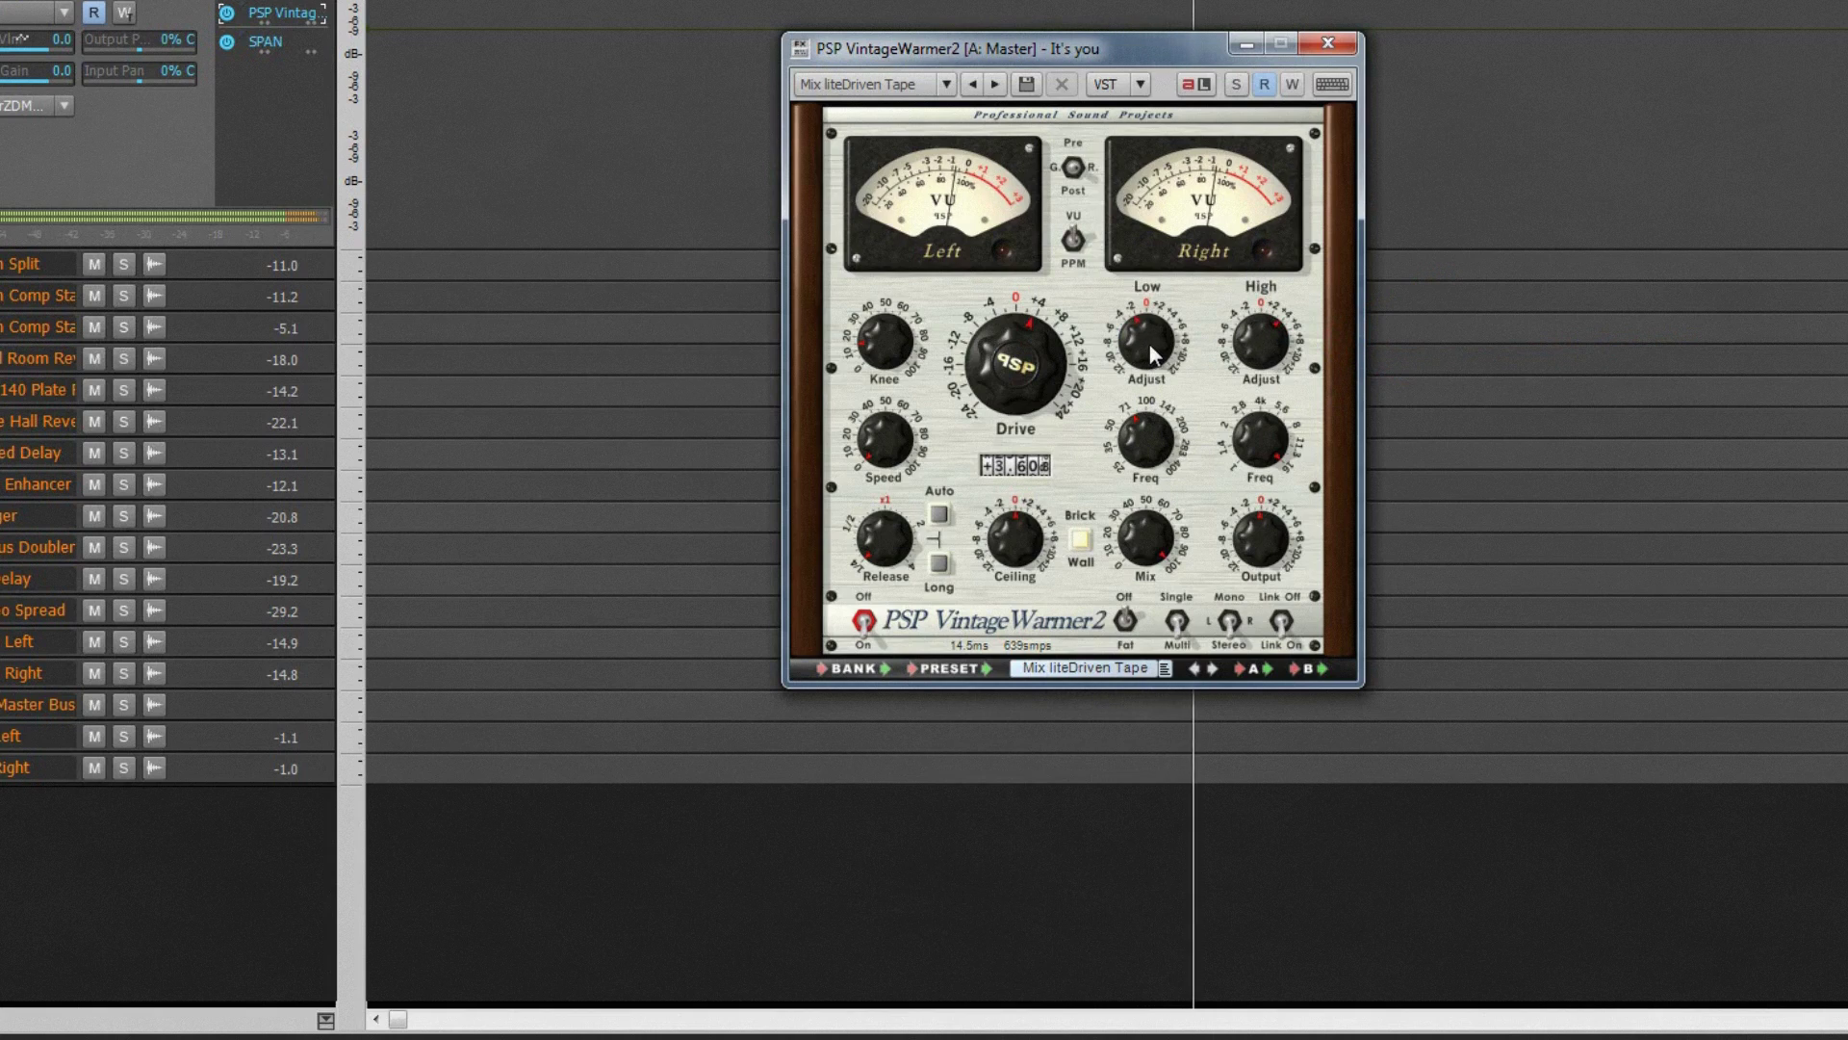
left_click_drag(1141, 331, 1145, 306)
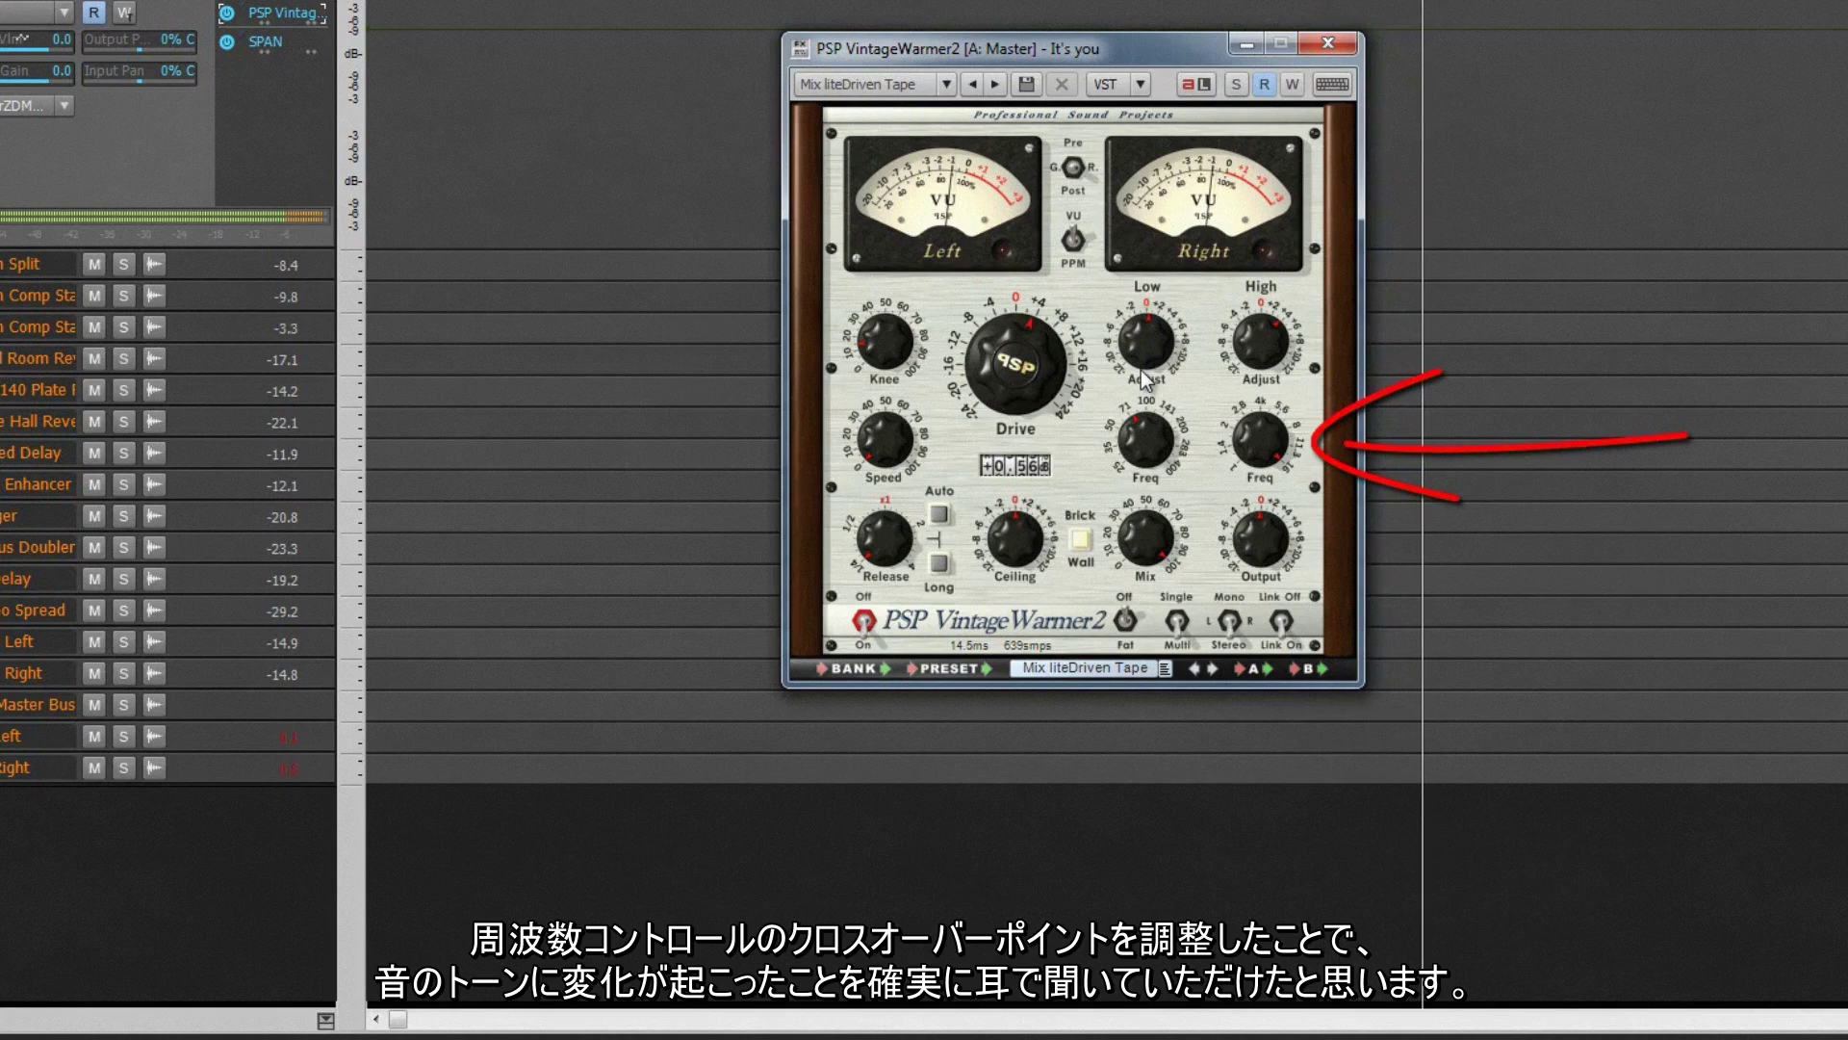
- Set Low Freq to about 54 Hz and High Freq to 8 kHz, then up to about 10 kHz
mouse_move(1150, 438)
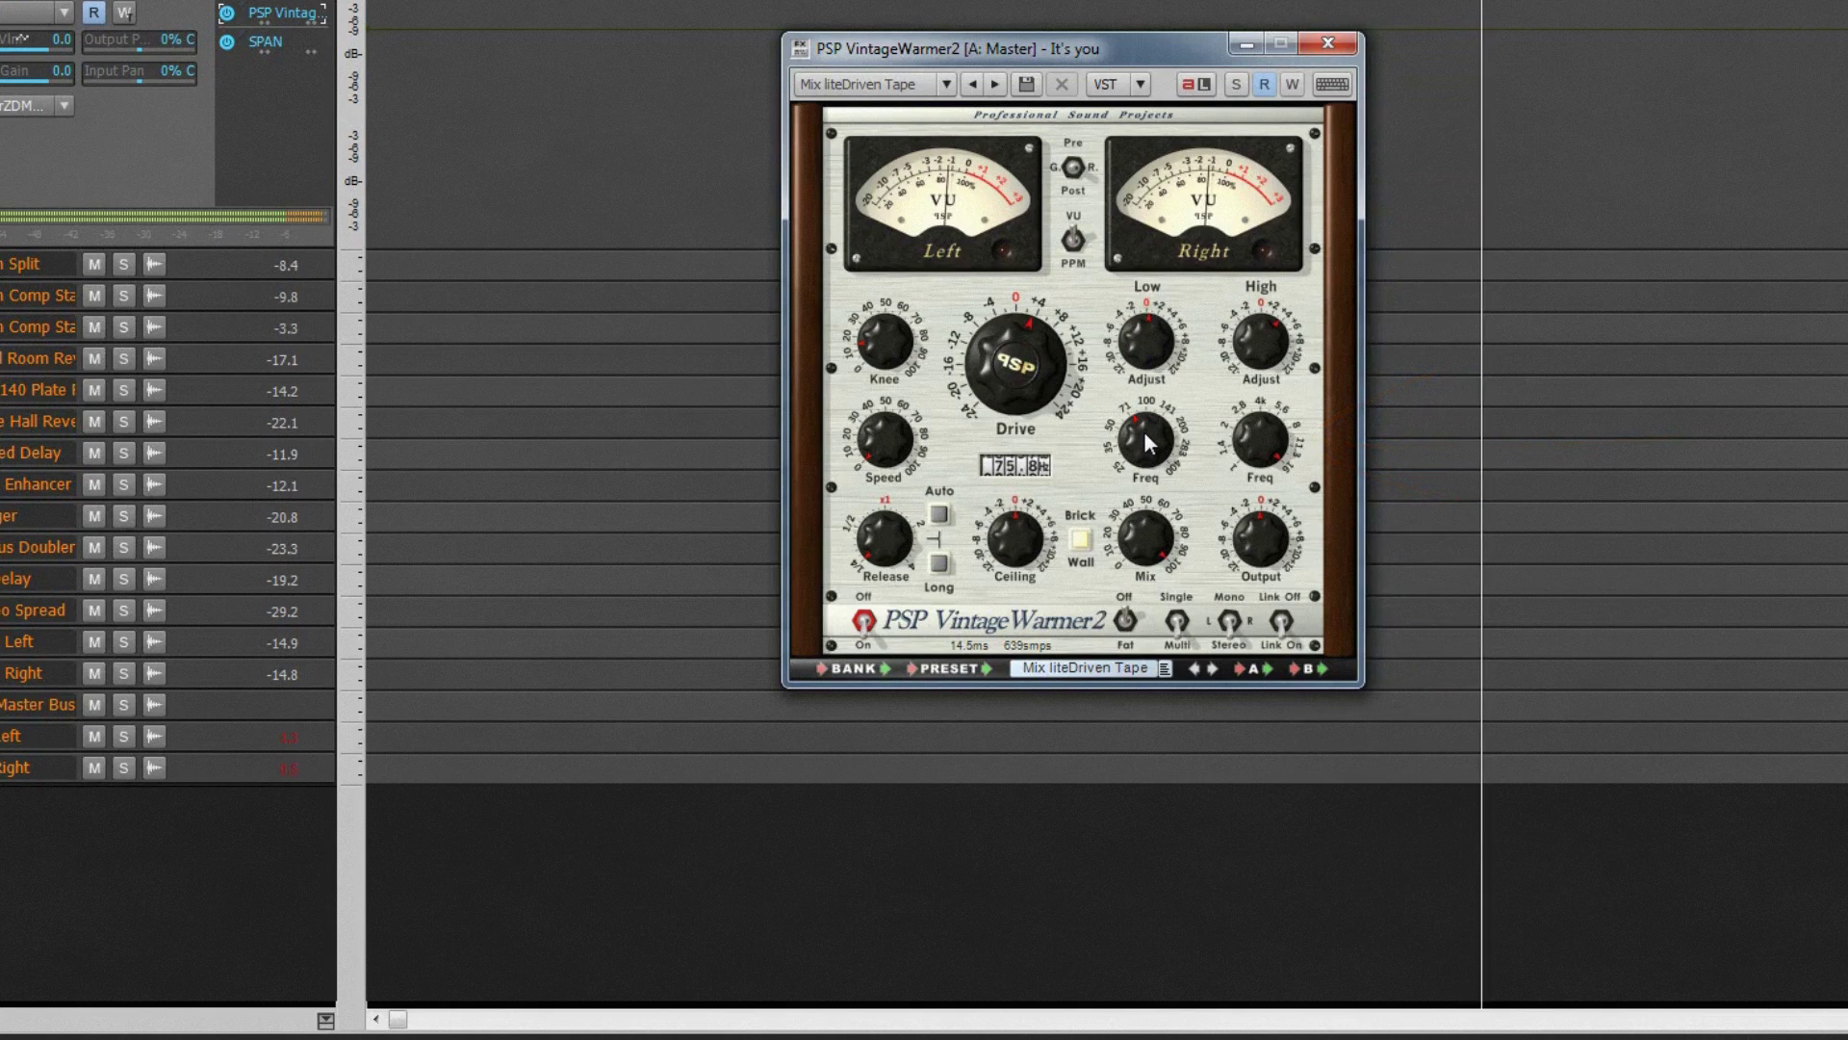
left_click_drag(1145, 426, 1107, 395)
left_click_drag(1262, 425, 1333, 699)
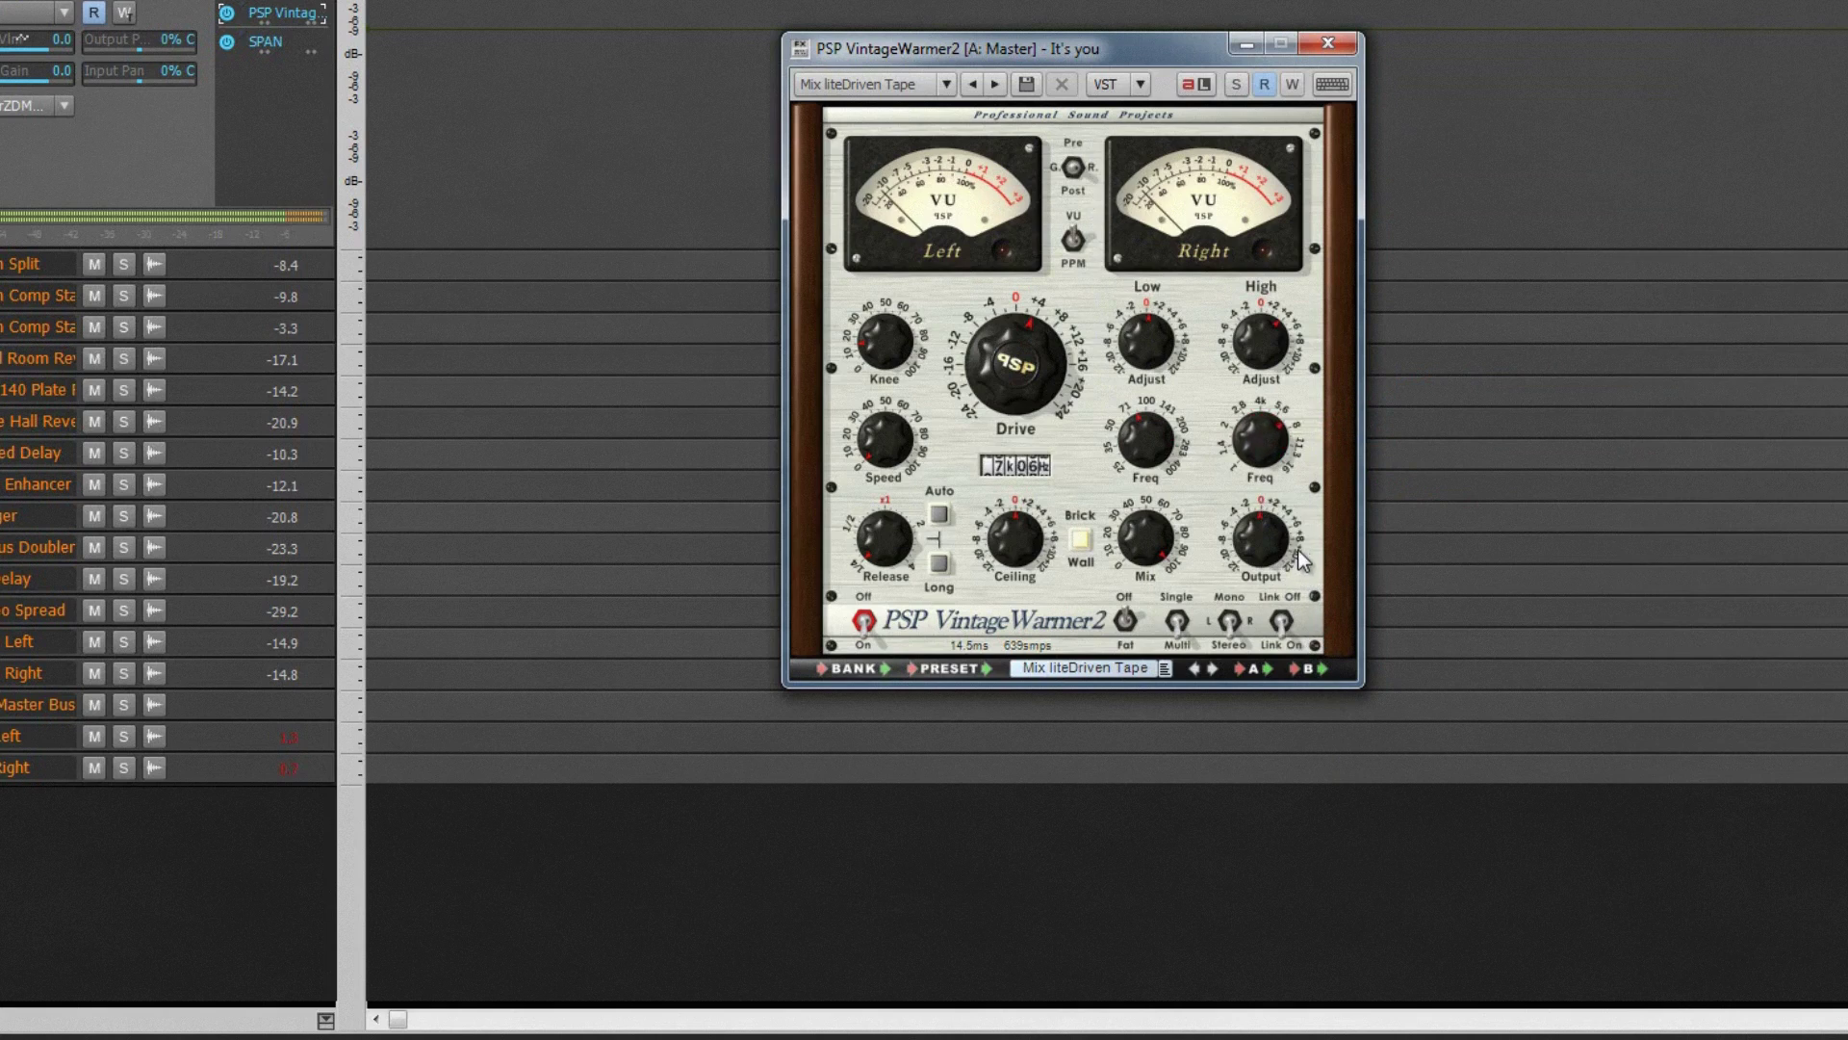
left_click_drag(1296, 539, 1295, 514)
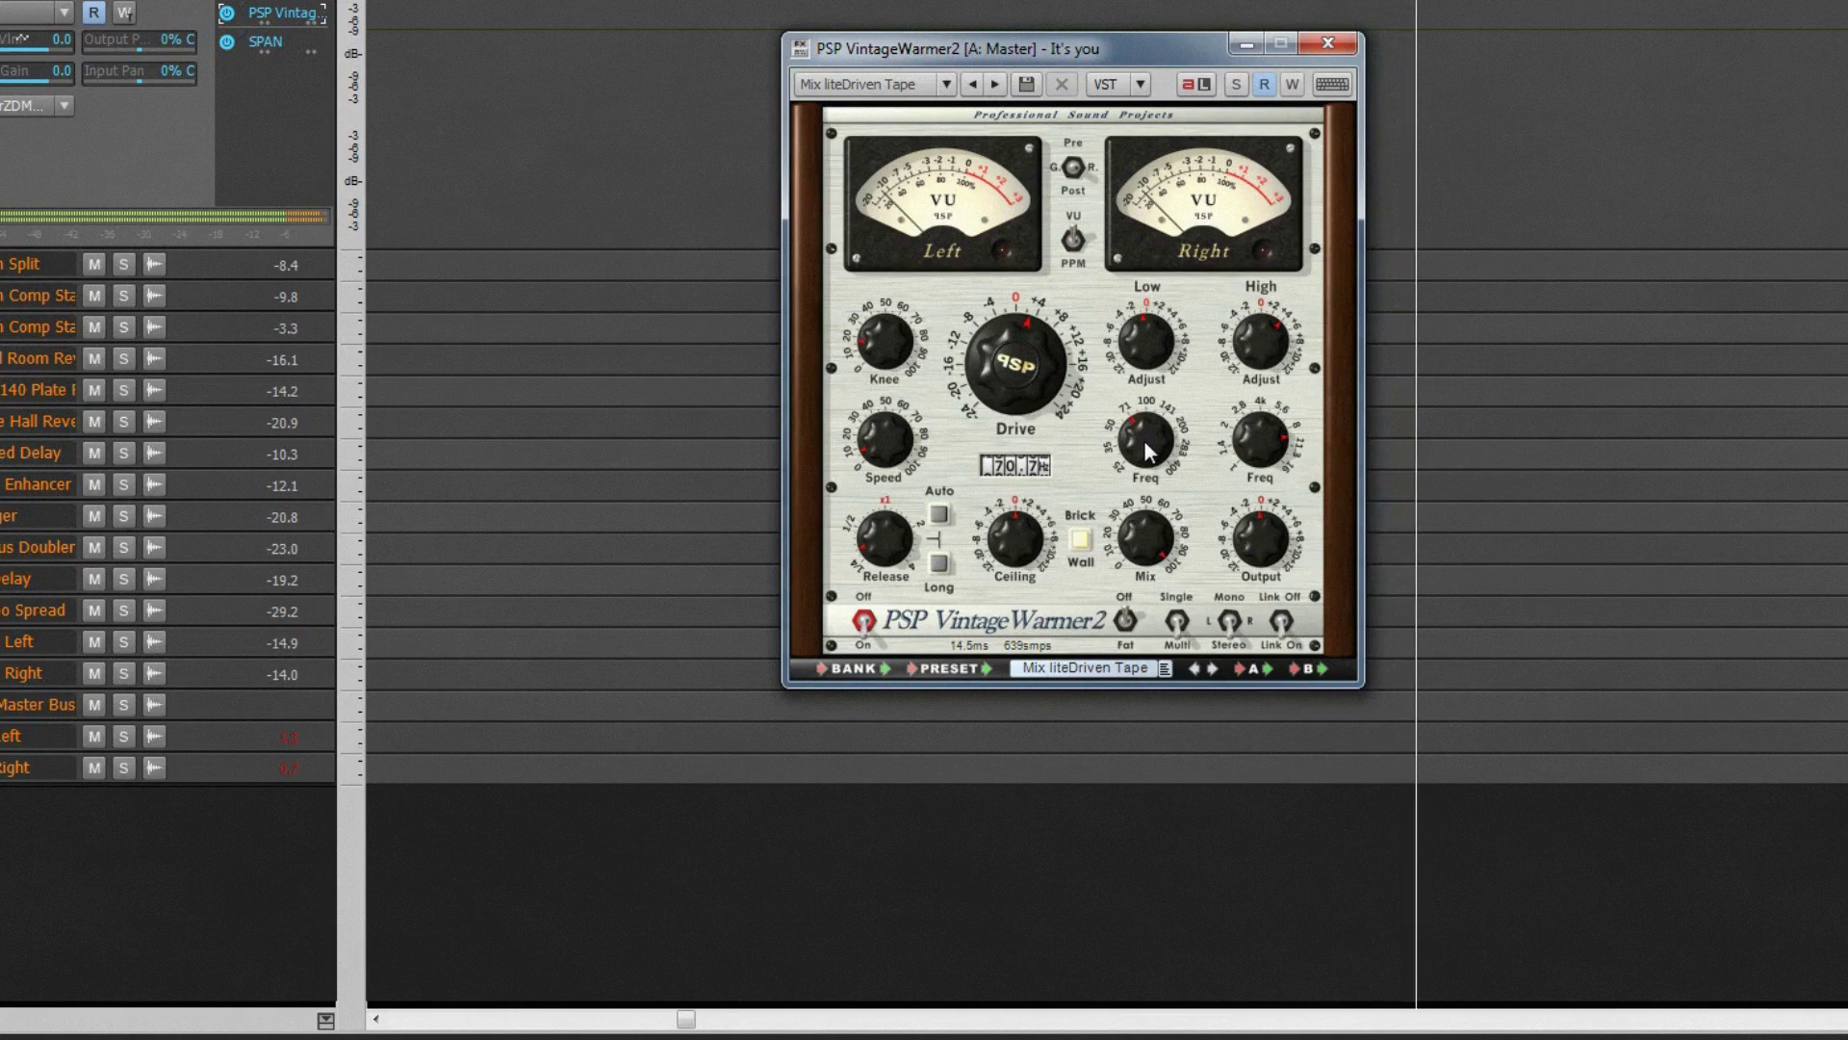
mouse_move(1244, 450)
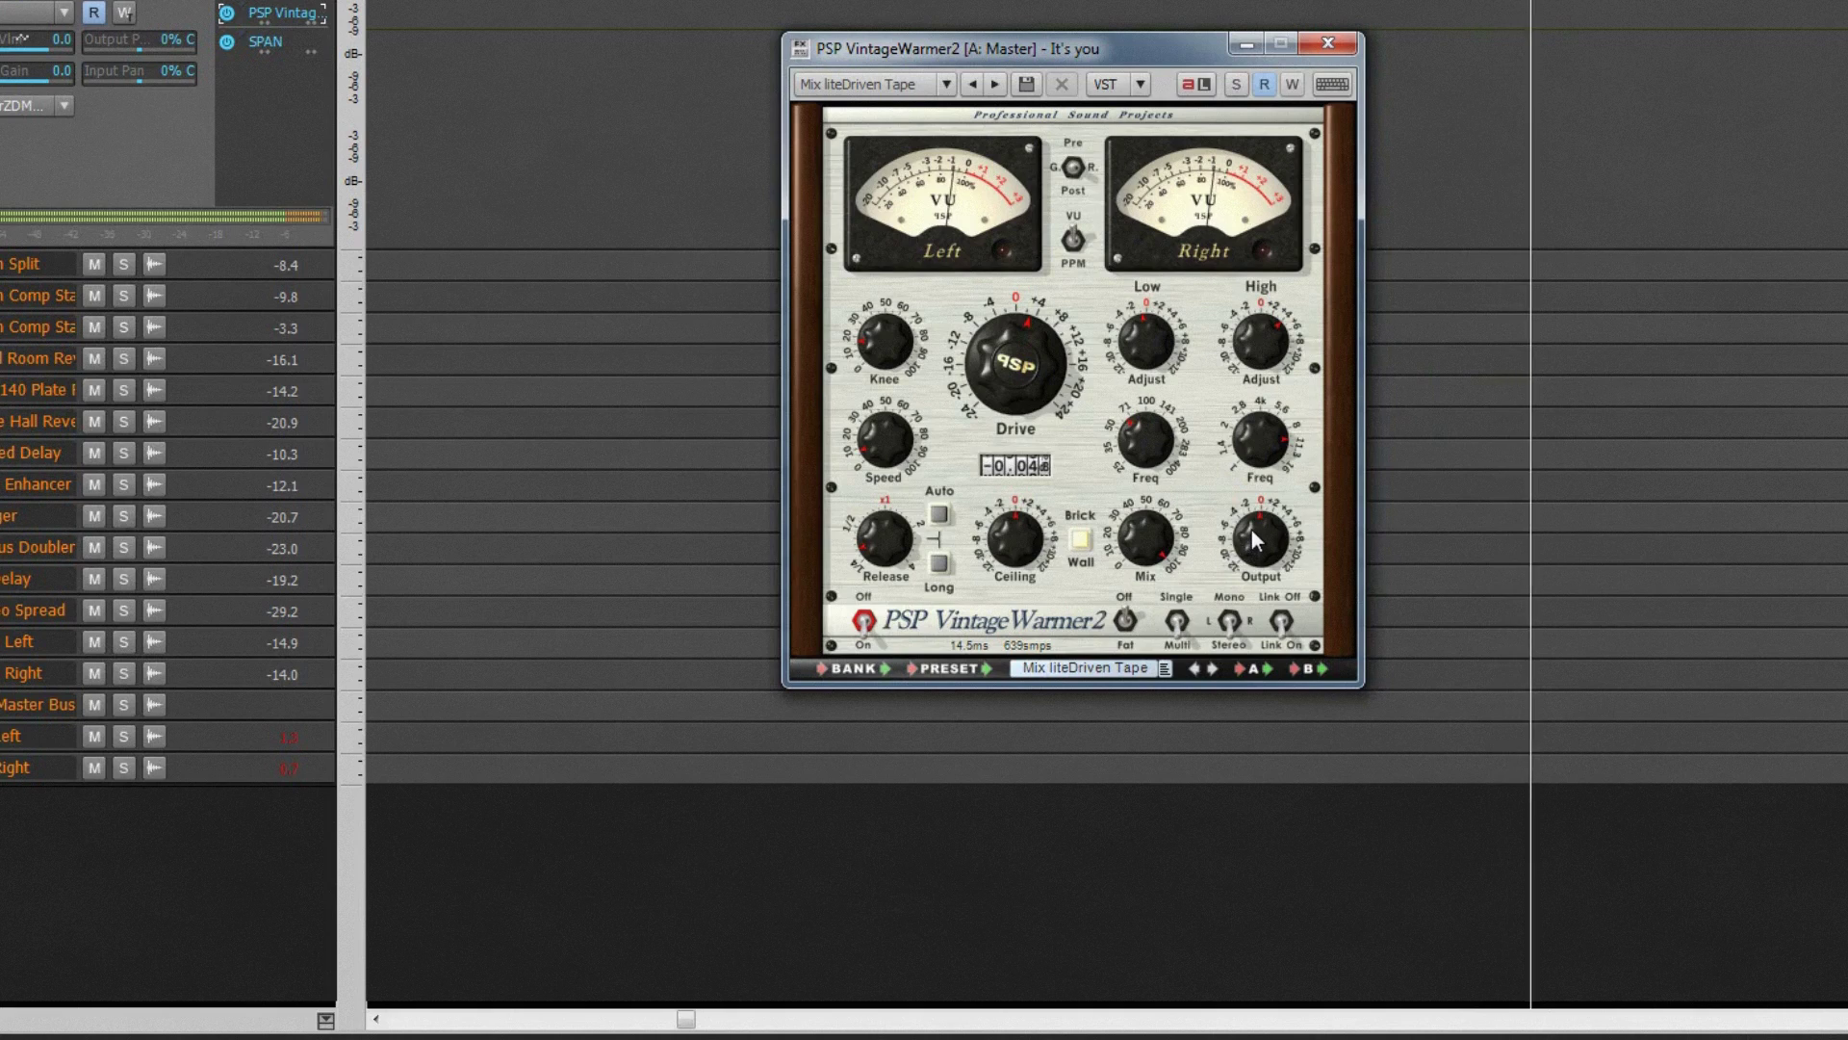
mouse_move(1258, 574)
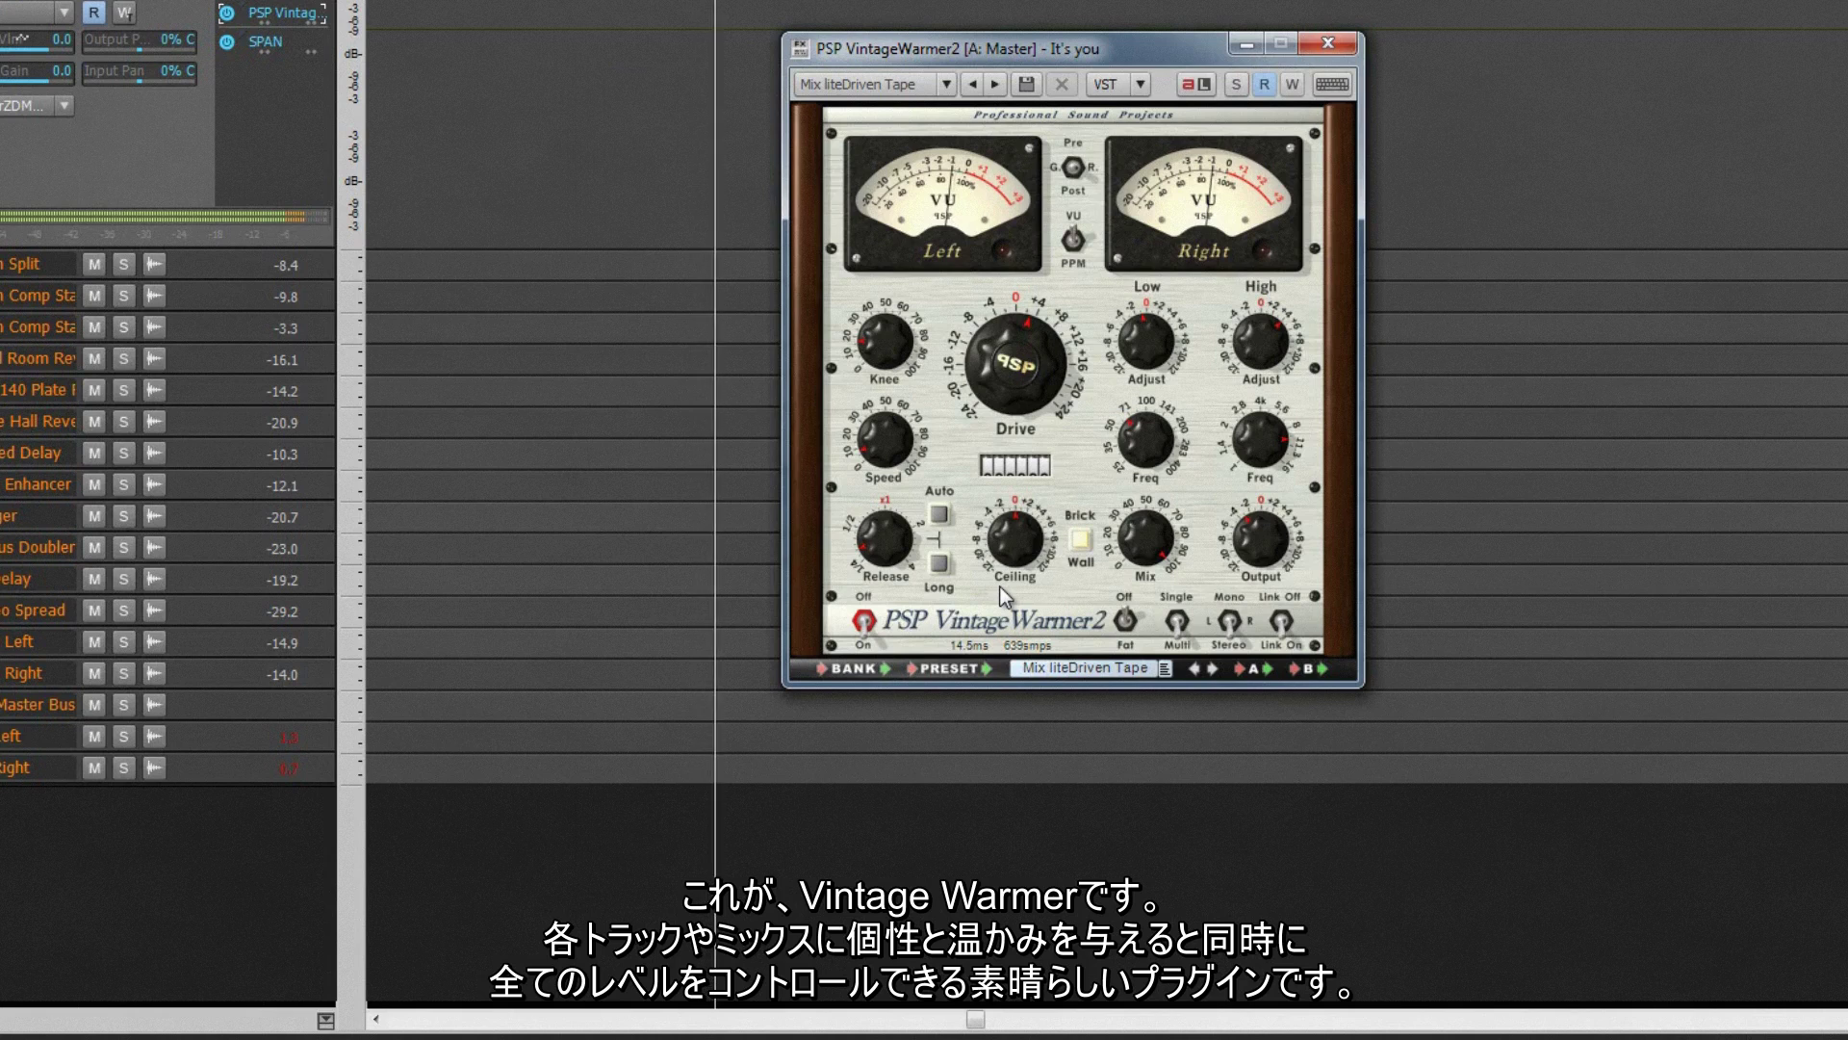
mouse_move(993, 574)
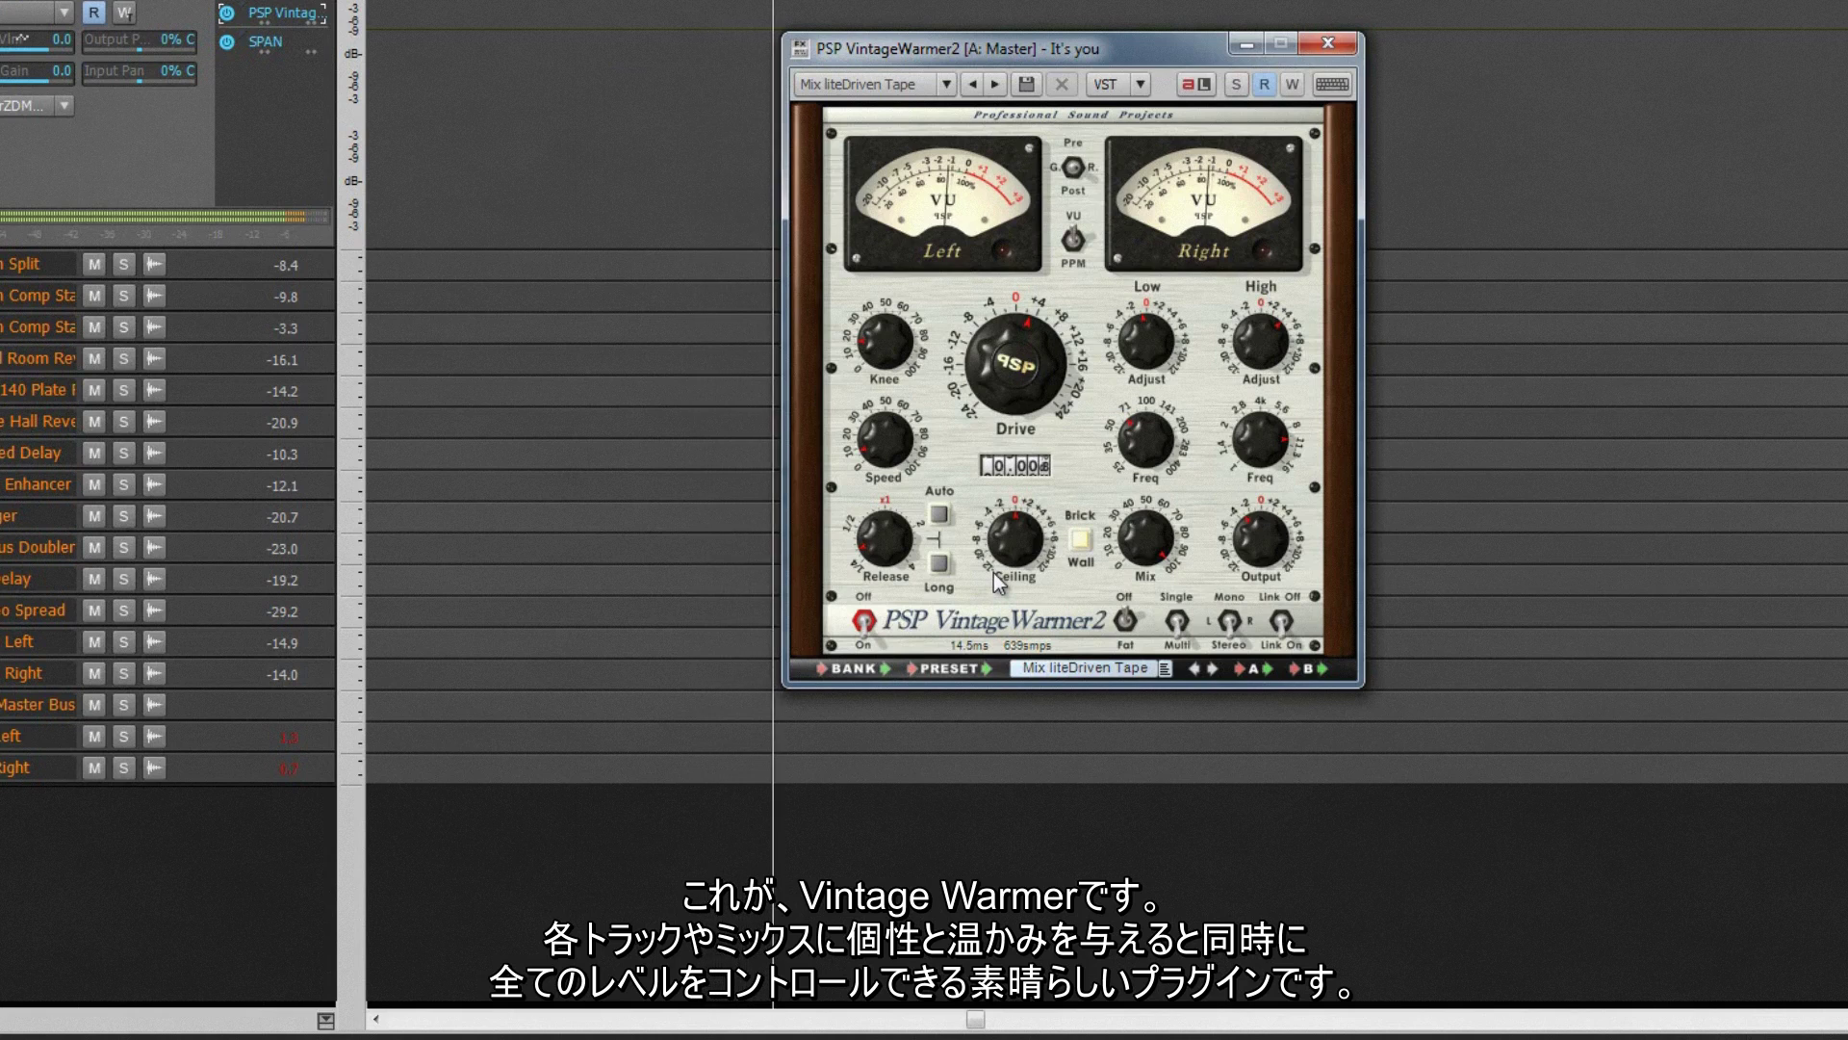
mouse_move(1060, 351)
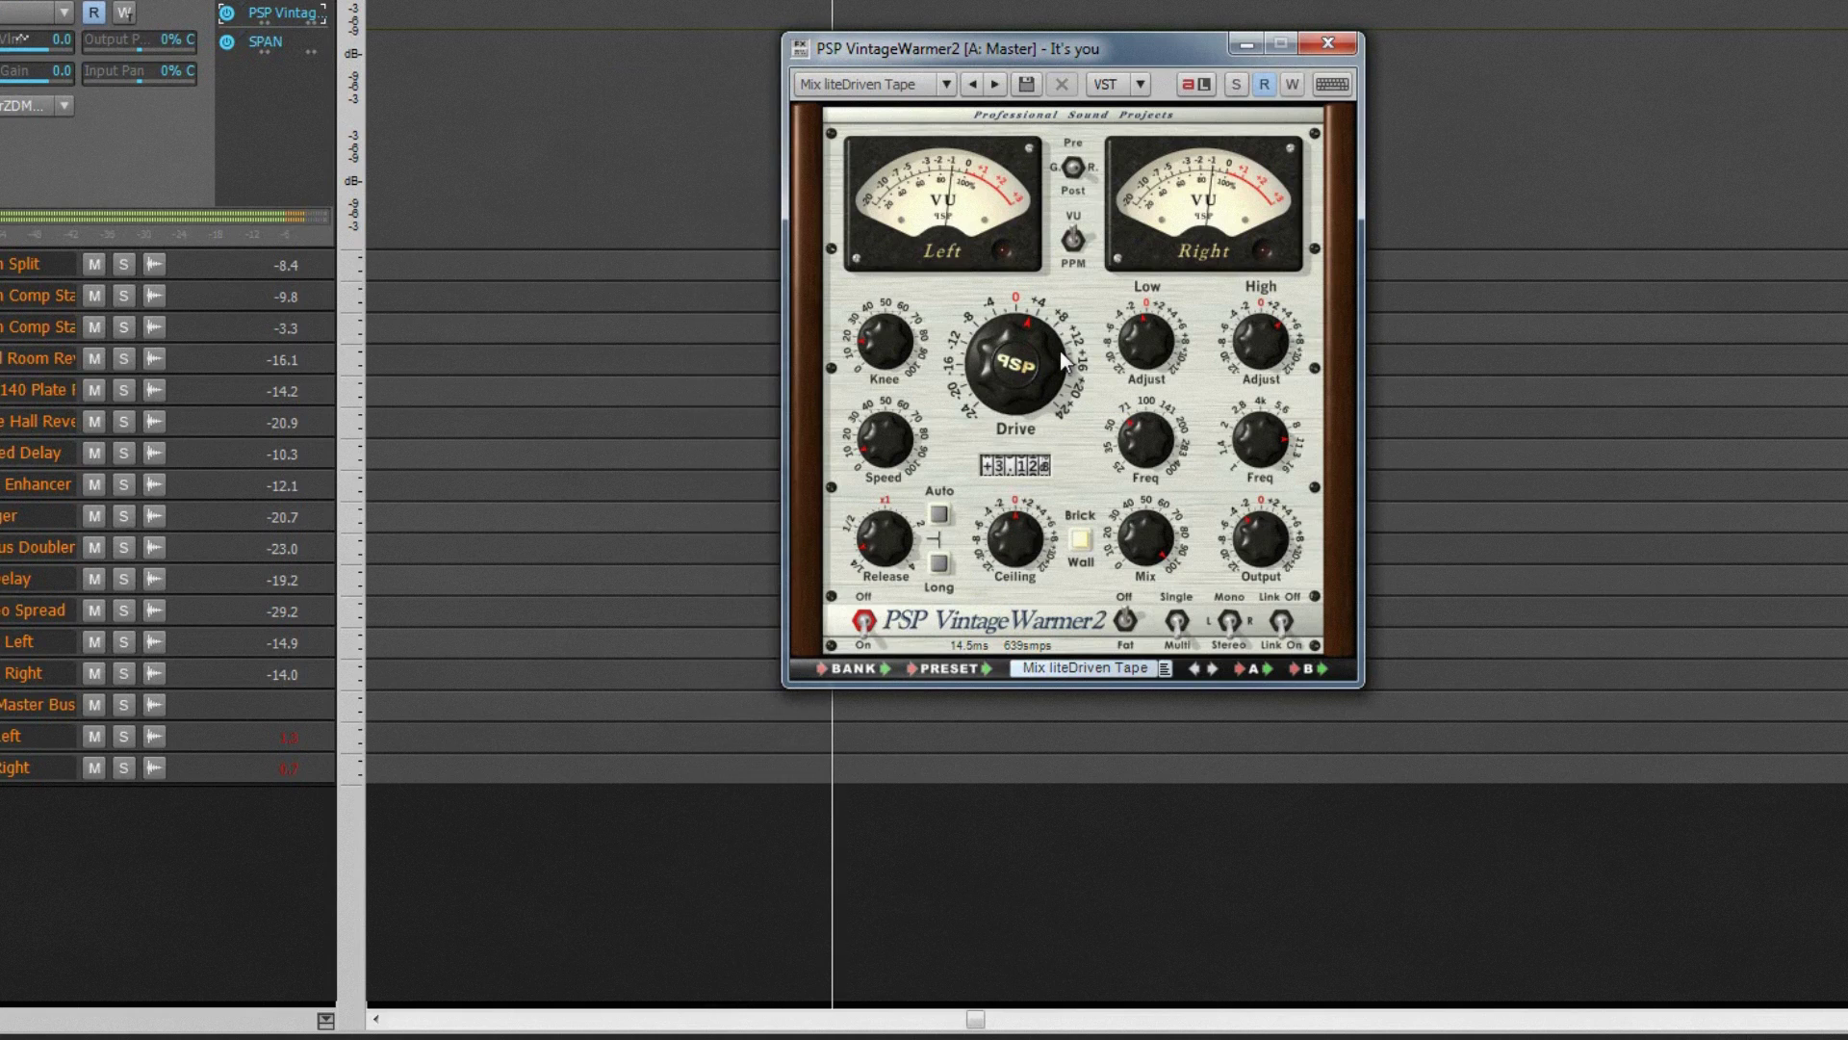